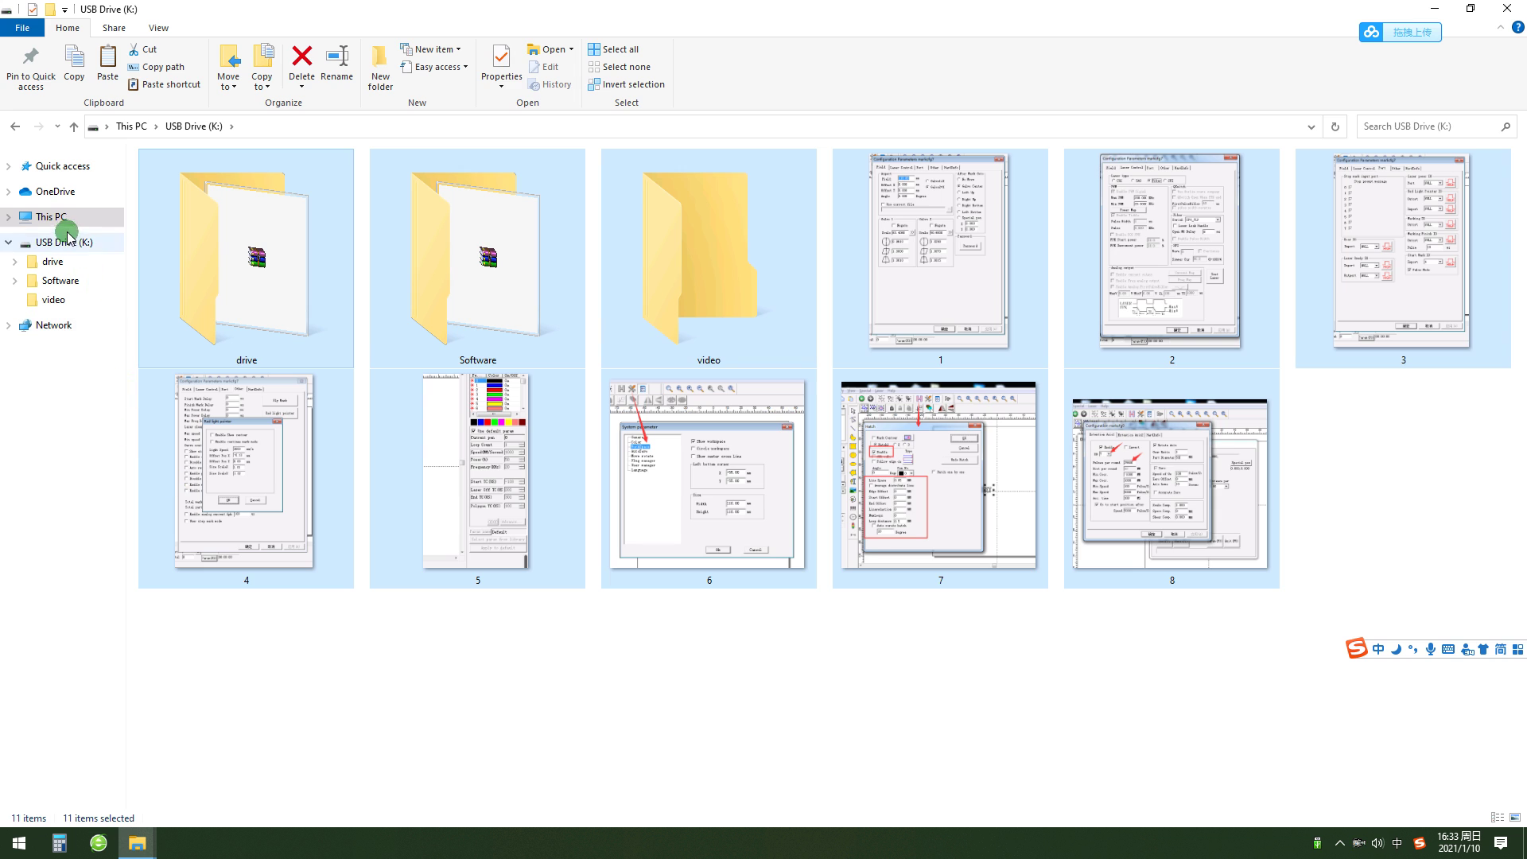
- Create a new folder named laser on the H: drive
{"action": "left_click", "coordinate": [56, 217]}
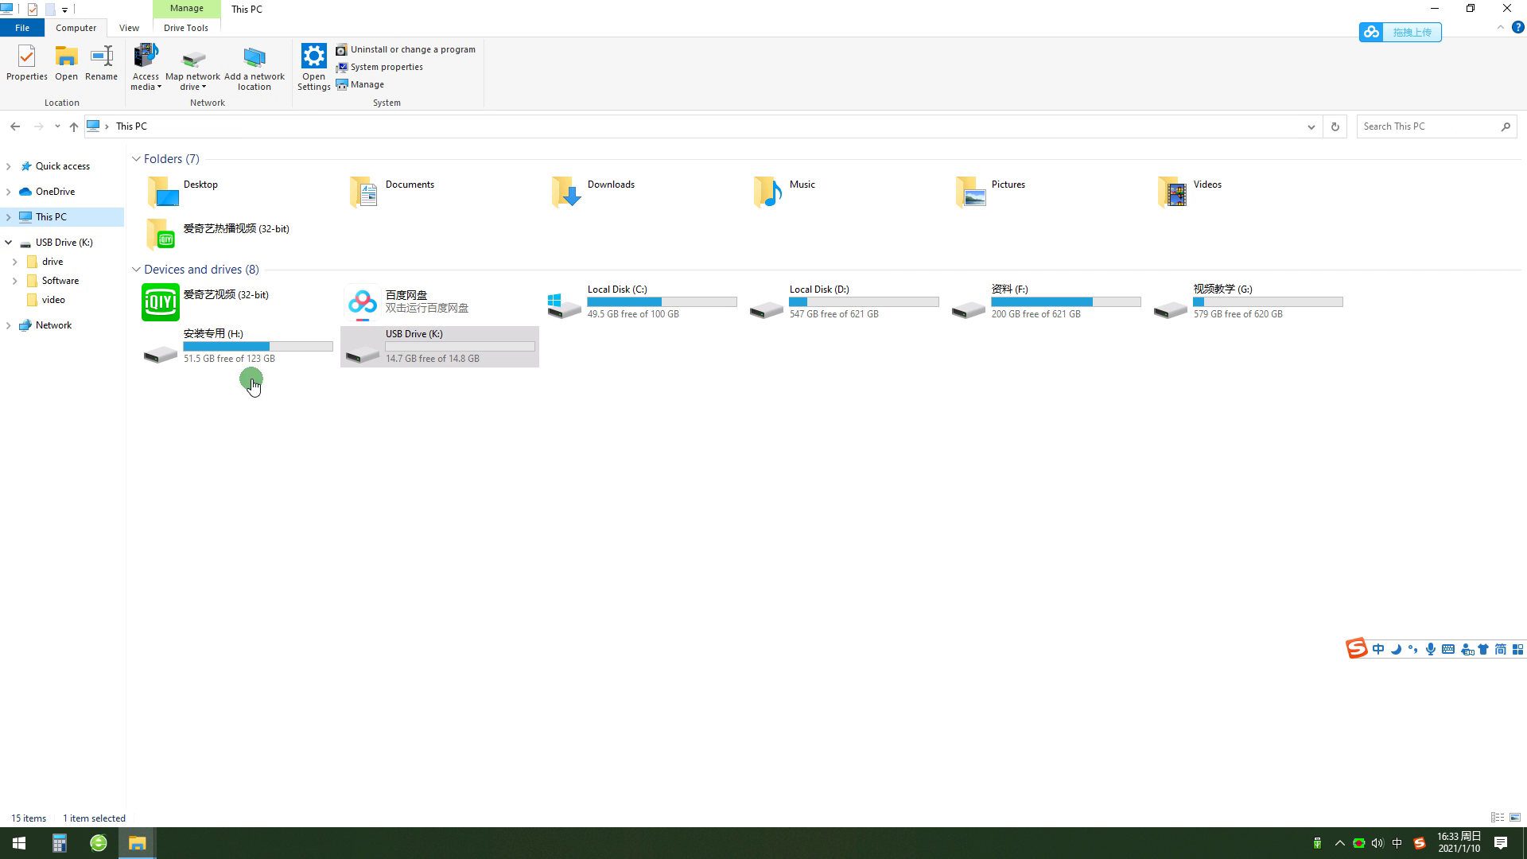
{"action": "double_click", "coordinate": [235, 347]}
{"action": "right_click", "coordinate": [274, 355]}
{"action": "mouse_move", "coordinate": [381, 535]}
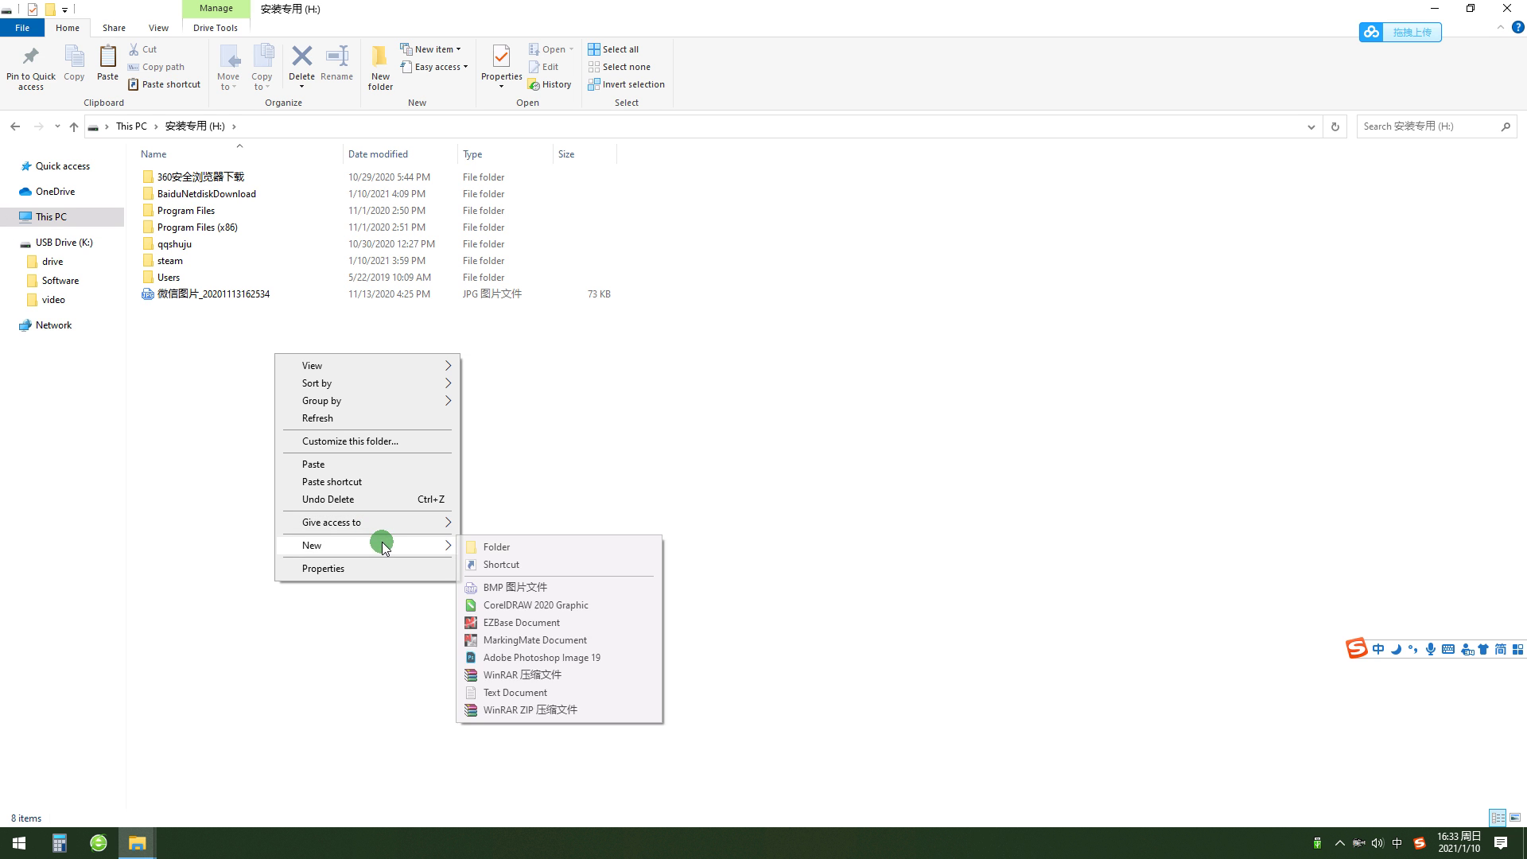
{"action": "left_click", "coordinate": [487, 545]}
{"action": "type", "text": "laser"}
{"action": "key", "text": "shift"}
{"action": "key", "text": "Return"}
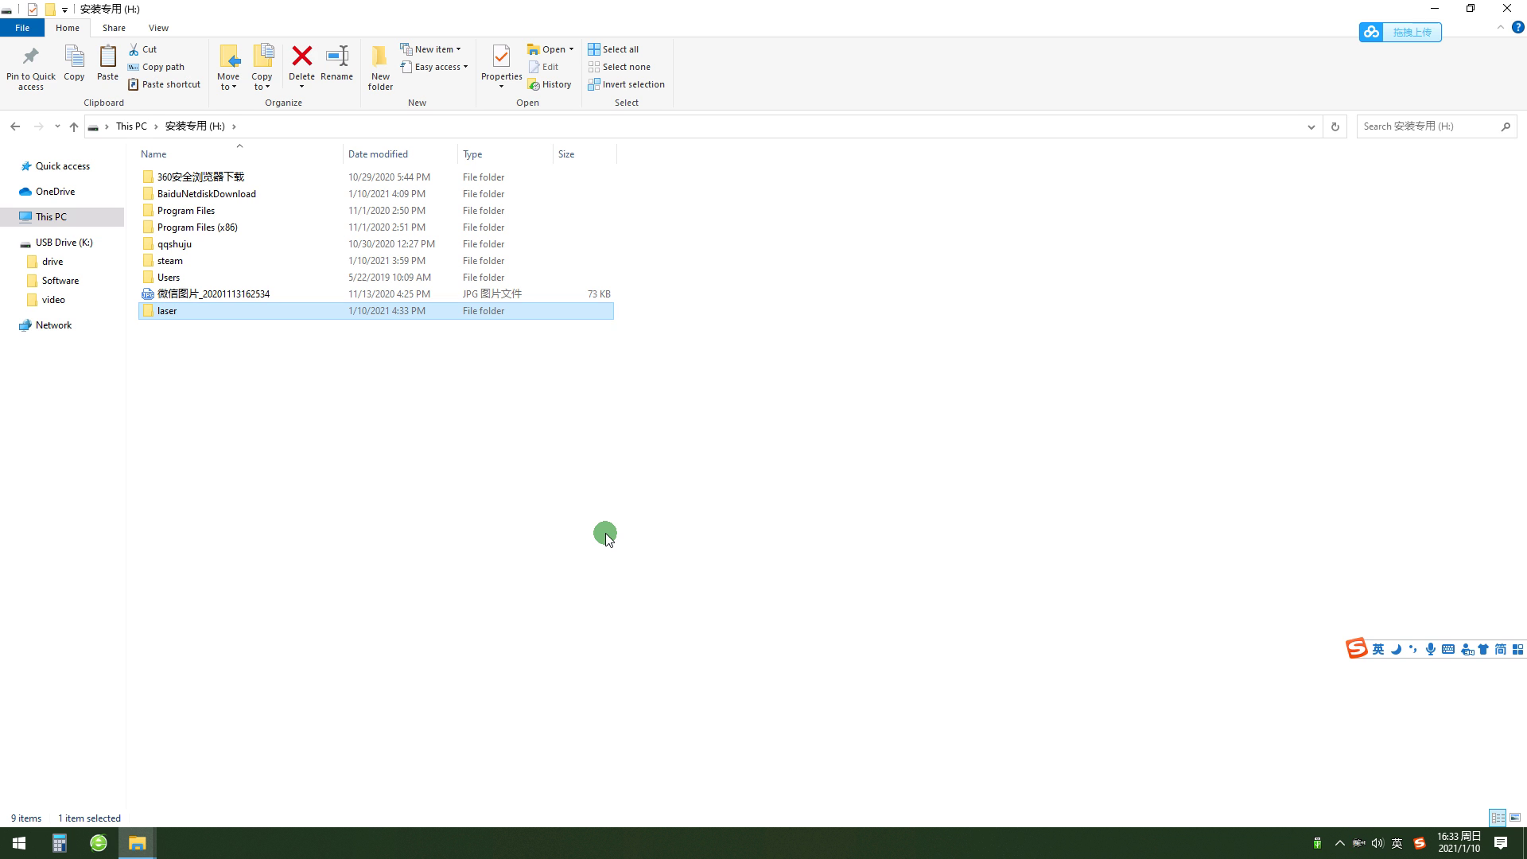
- Paste the files copied from the USB drive into the laser folder
{"action": "double_click", "coordinate": [198, 310]}
{"action": "right_click", "coordinate": [481, 296]}
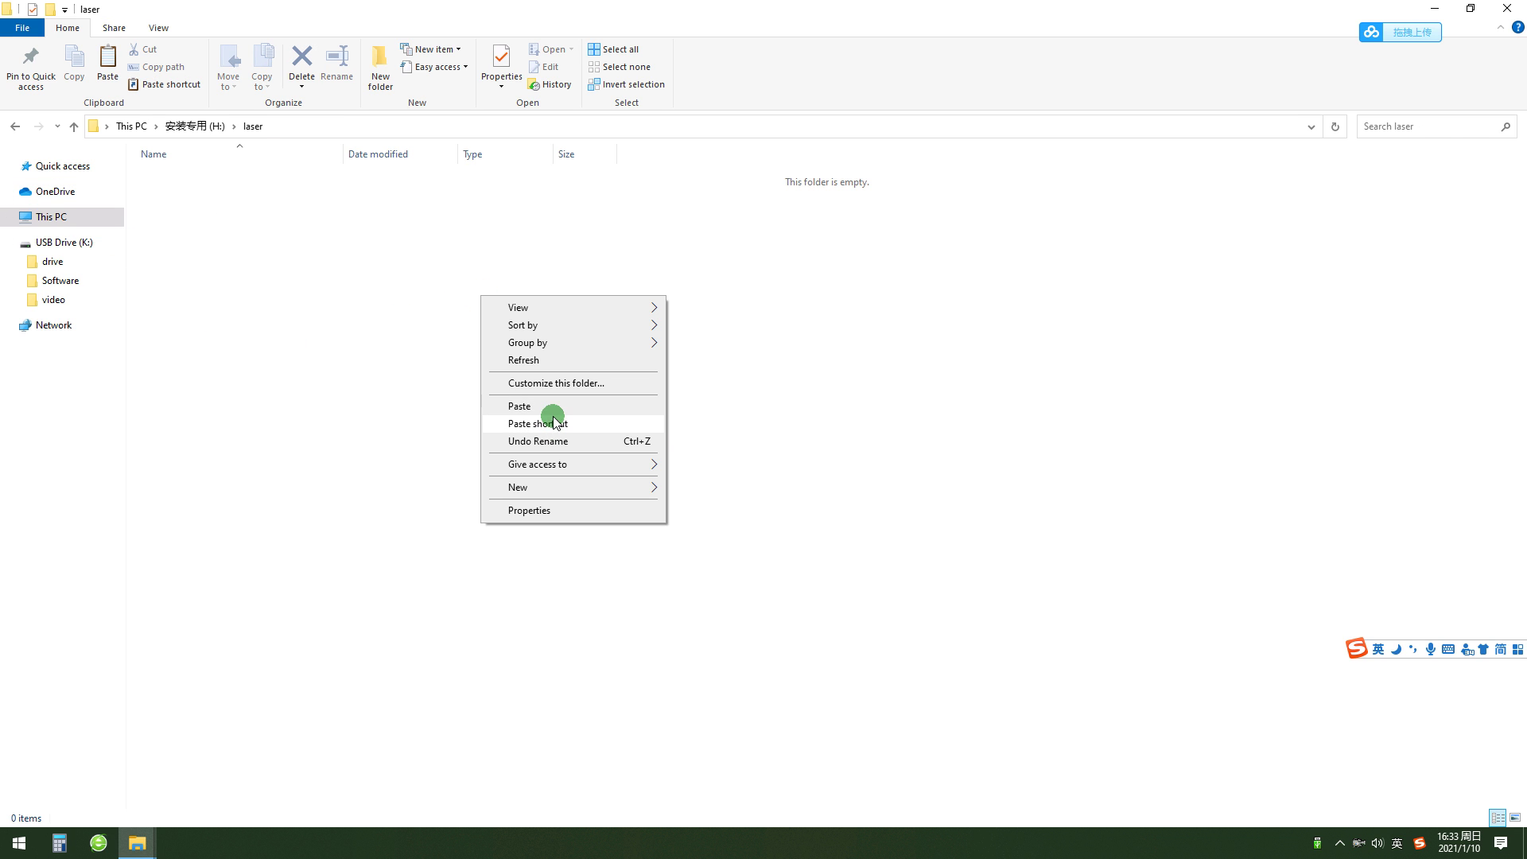
{"action": "left_click", "coordinate": [507, 402]}
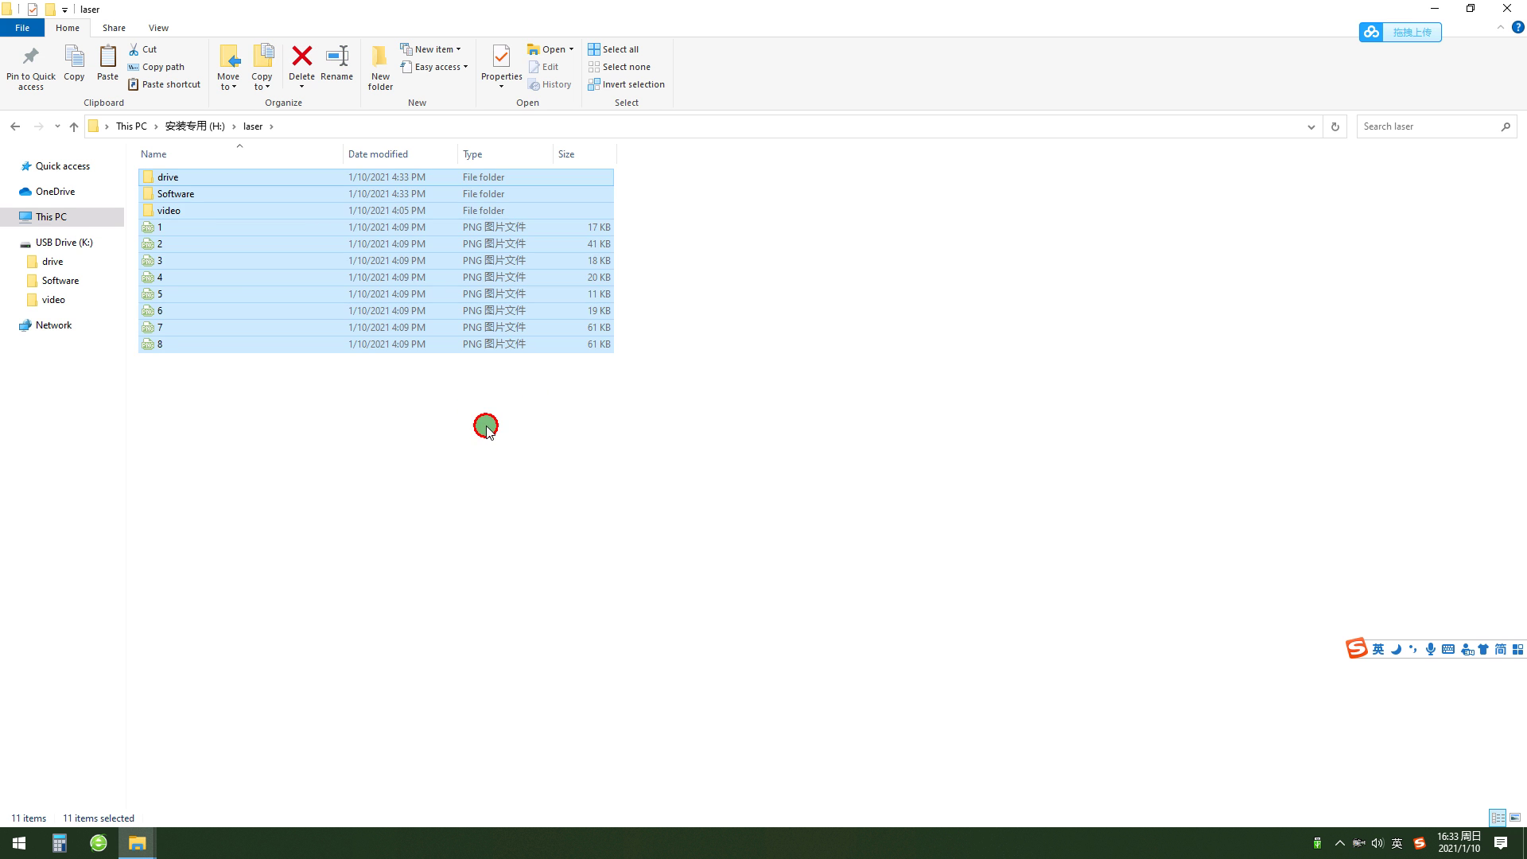
{"action": "left_click", "coordinate": [485, 424]}
- Create a desktop shortcut for the EzCad2 application in Software > Ezcad2.7.6 > Ezcad2.7.6 (20130129), and minimize the folder window
{"action": "left_click", "coordinate": [195, 196]}
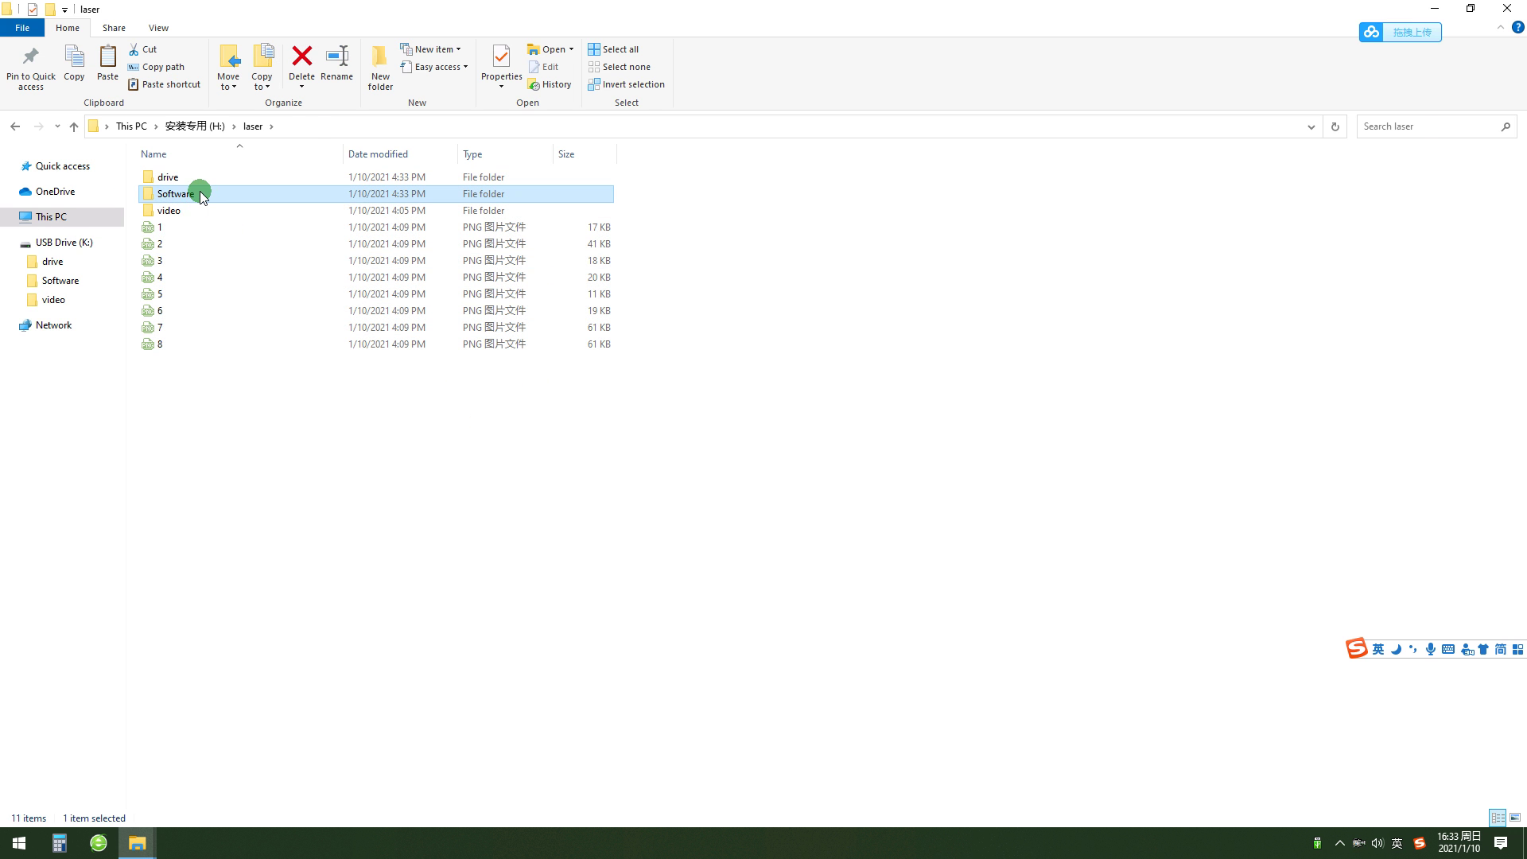
{"action": "double_click", "coordinate": [200, 197]}
{"action": "double_click", "coordinate": [196, 177]}
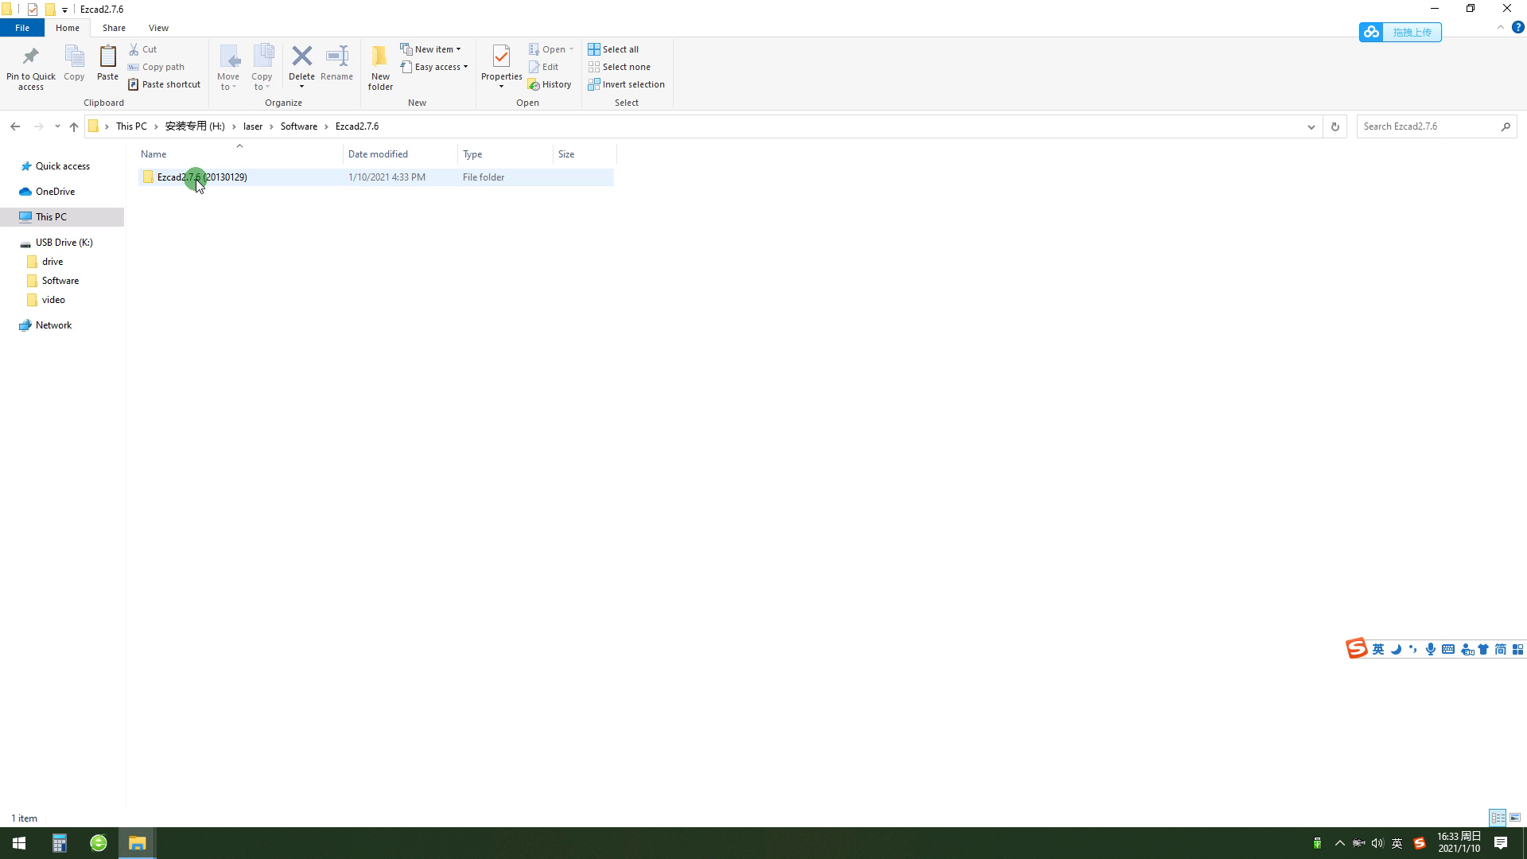
{"action": "double_click", "coordinate": [197, 178]}
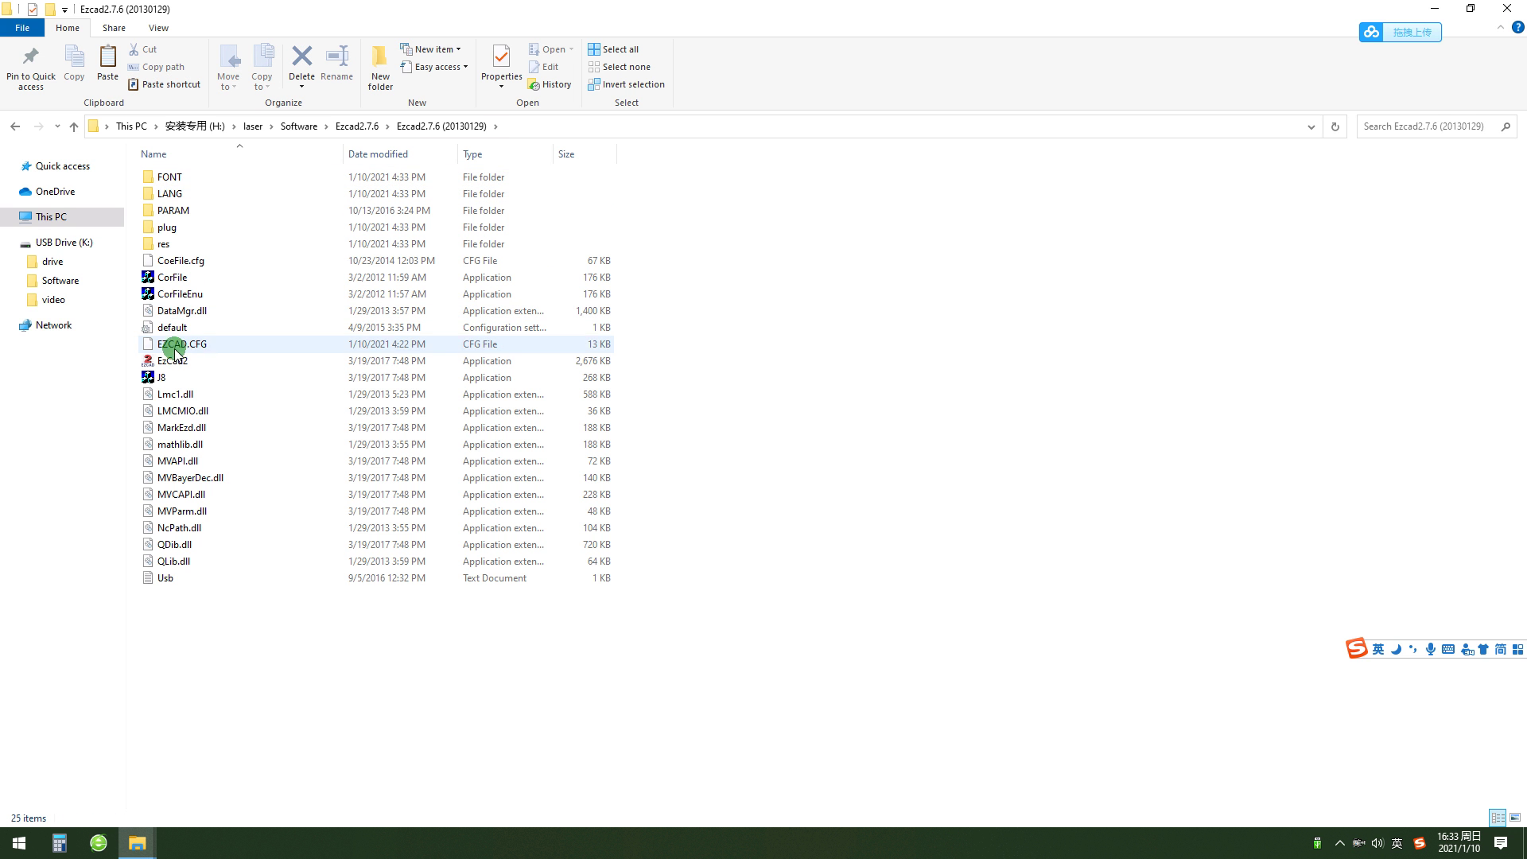
{"action": "right_click", "coordinate": [171, 364]}
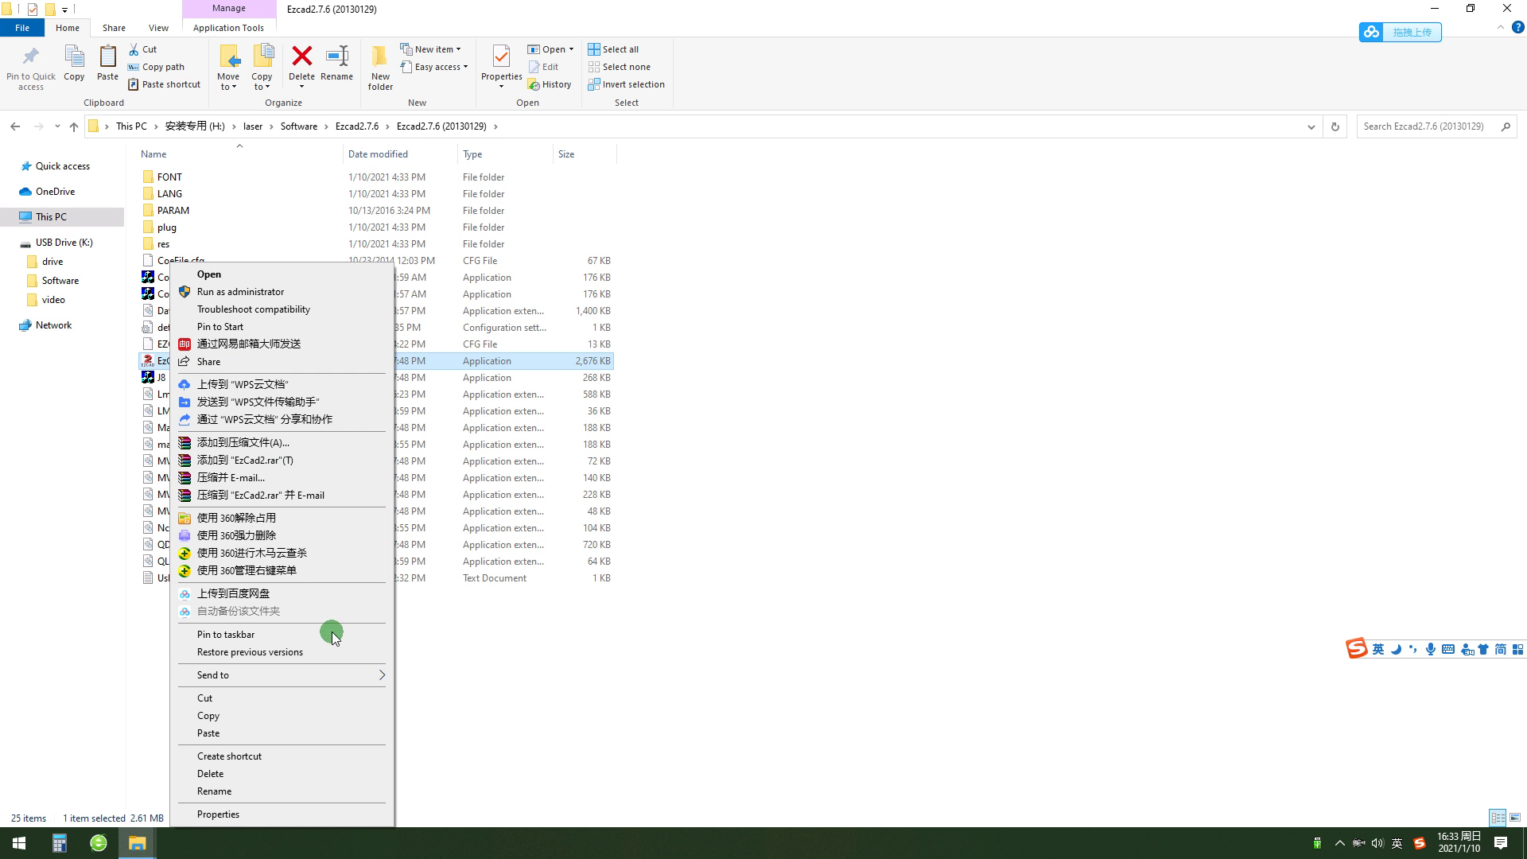
{"action": "mouse_move", "coordinate": [385, 676]}
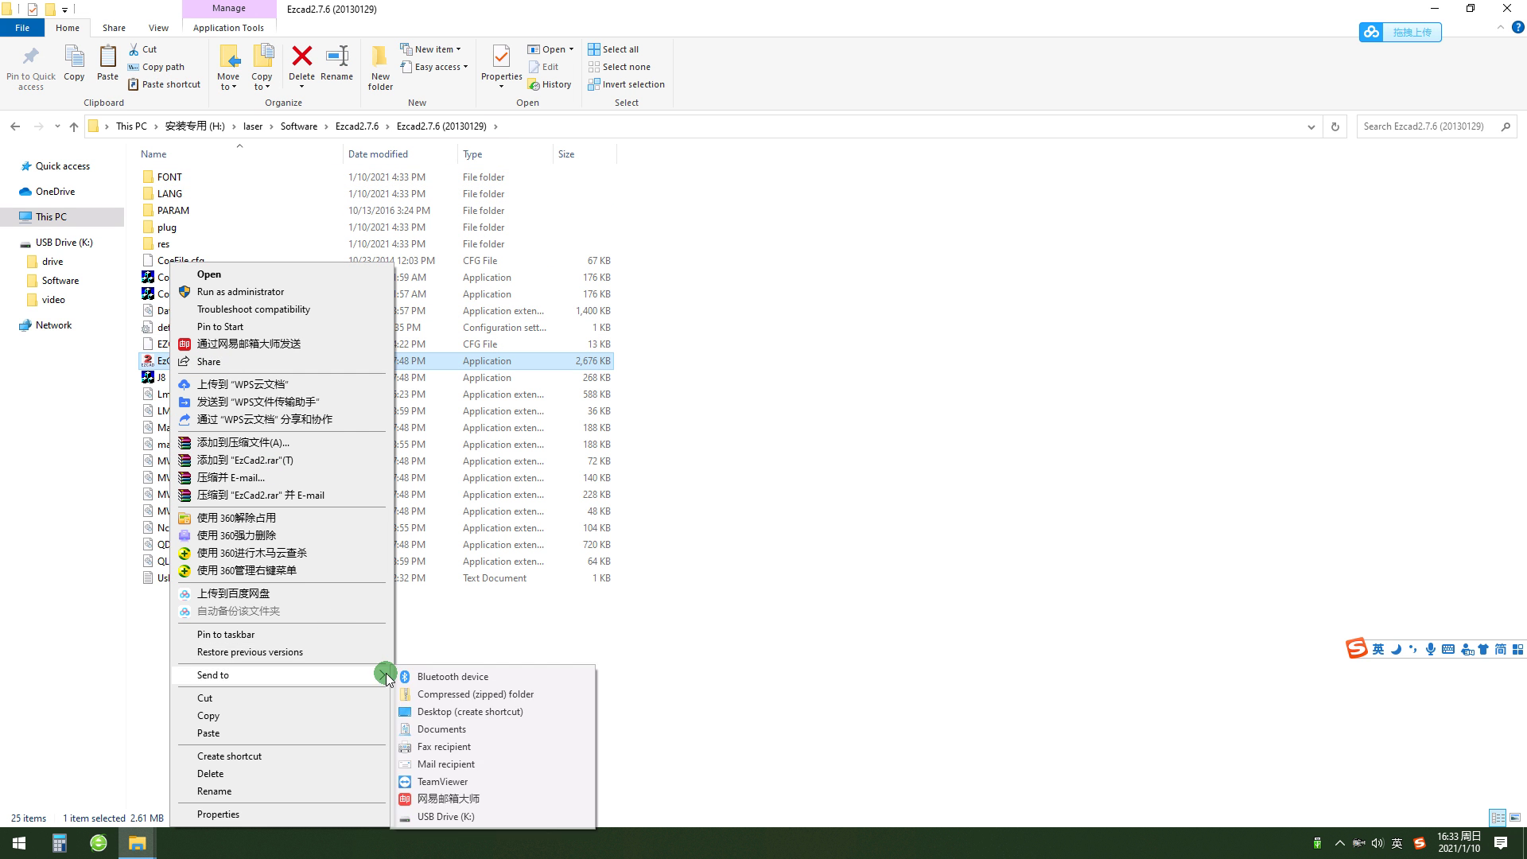
{"action": "left_click", "coordinate": [457, 712]}
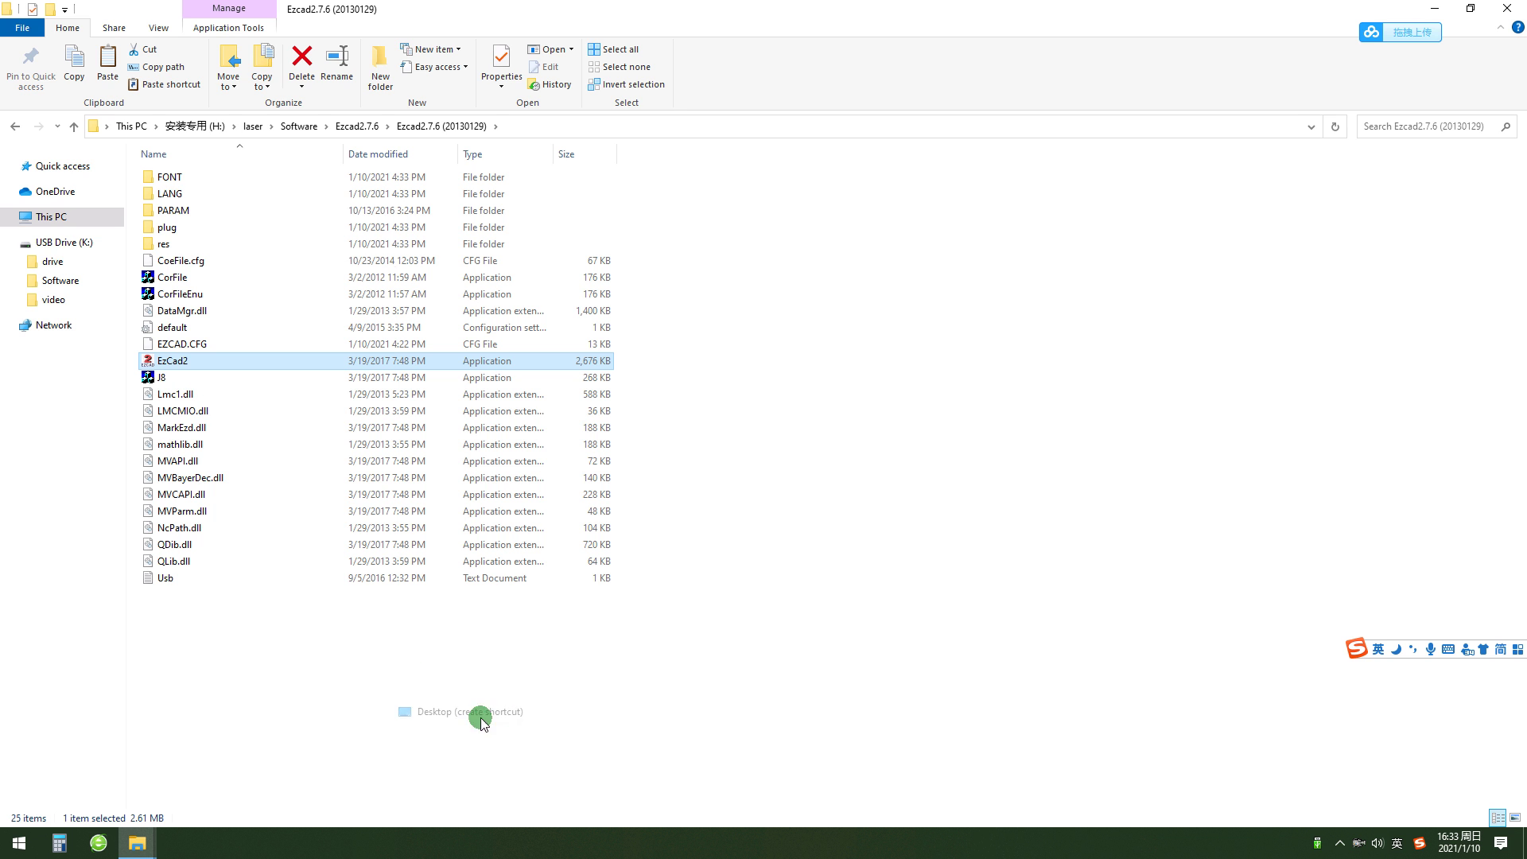
{"action": "left_click", "coordinate": [1433, 8]}
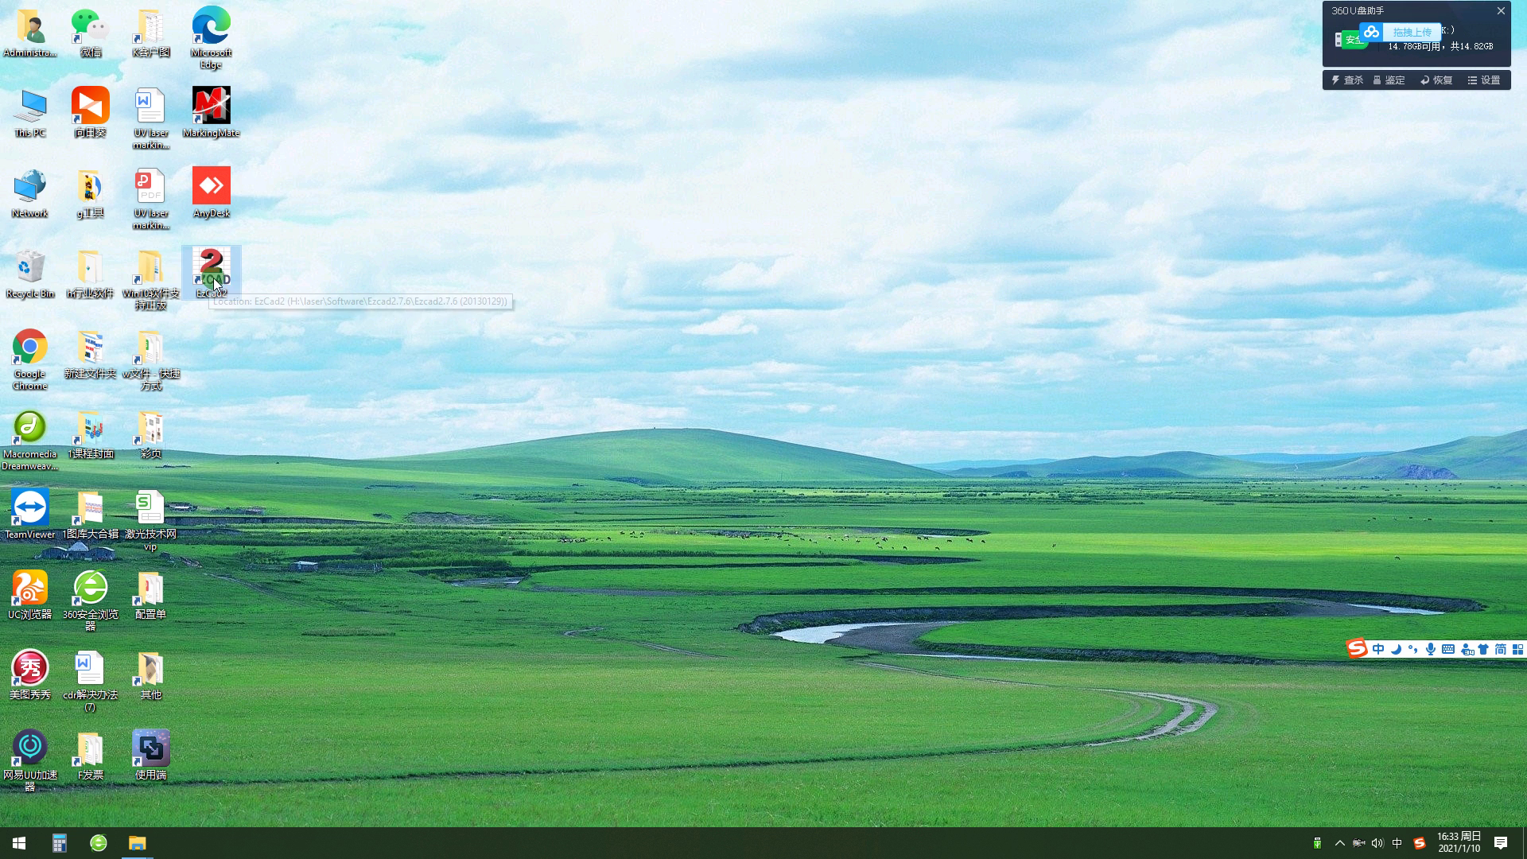
- Open the computer's system properties and bring up Device Manager from there
{"action": "right_click", "coordinate": [32, 100]}
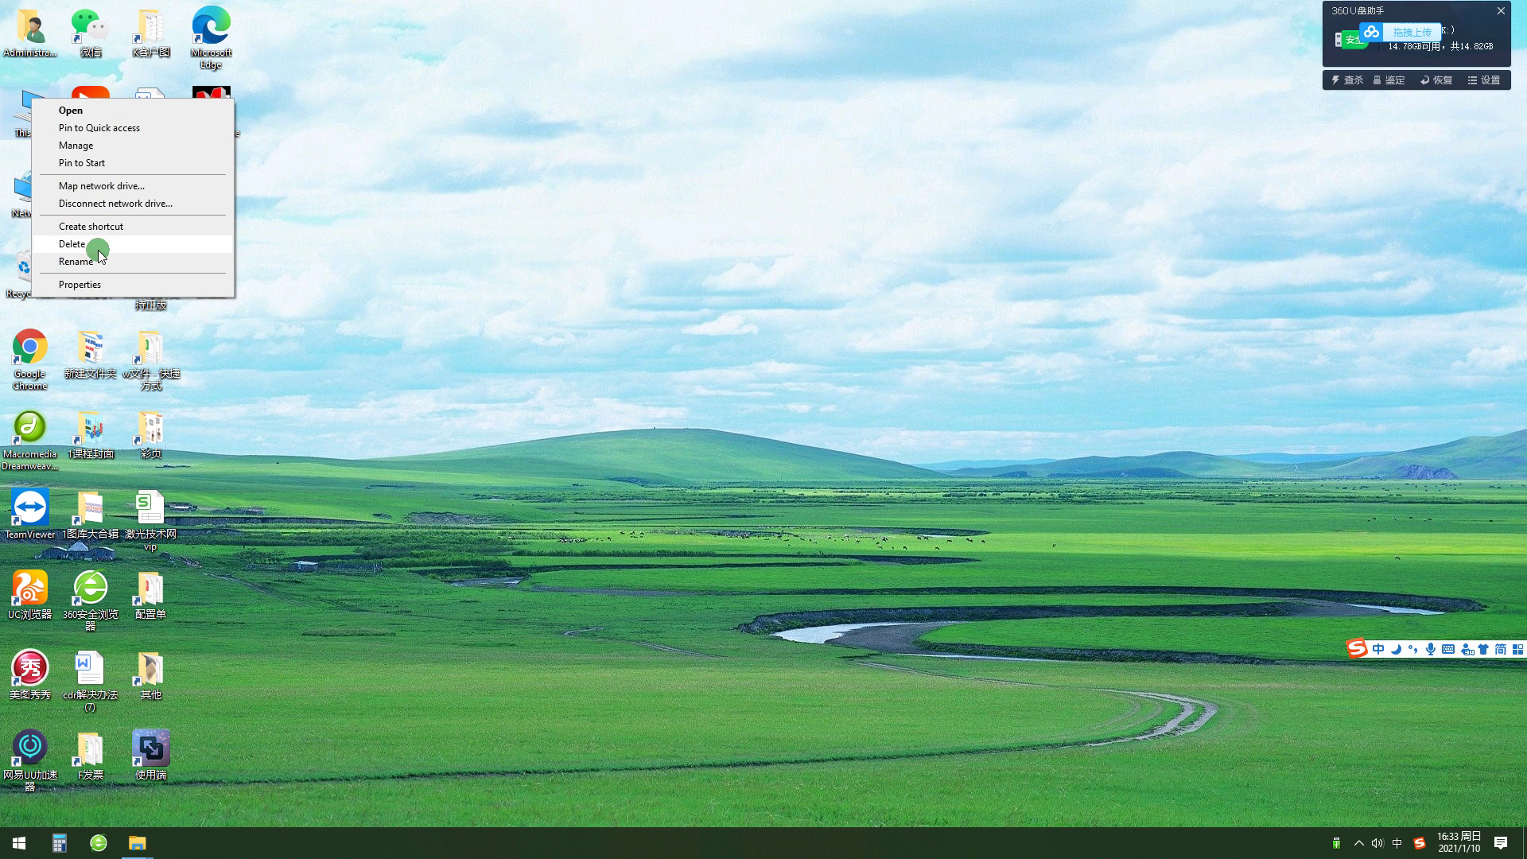
{"action": "left_click", "coordinate": [94, 285]}
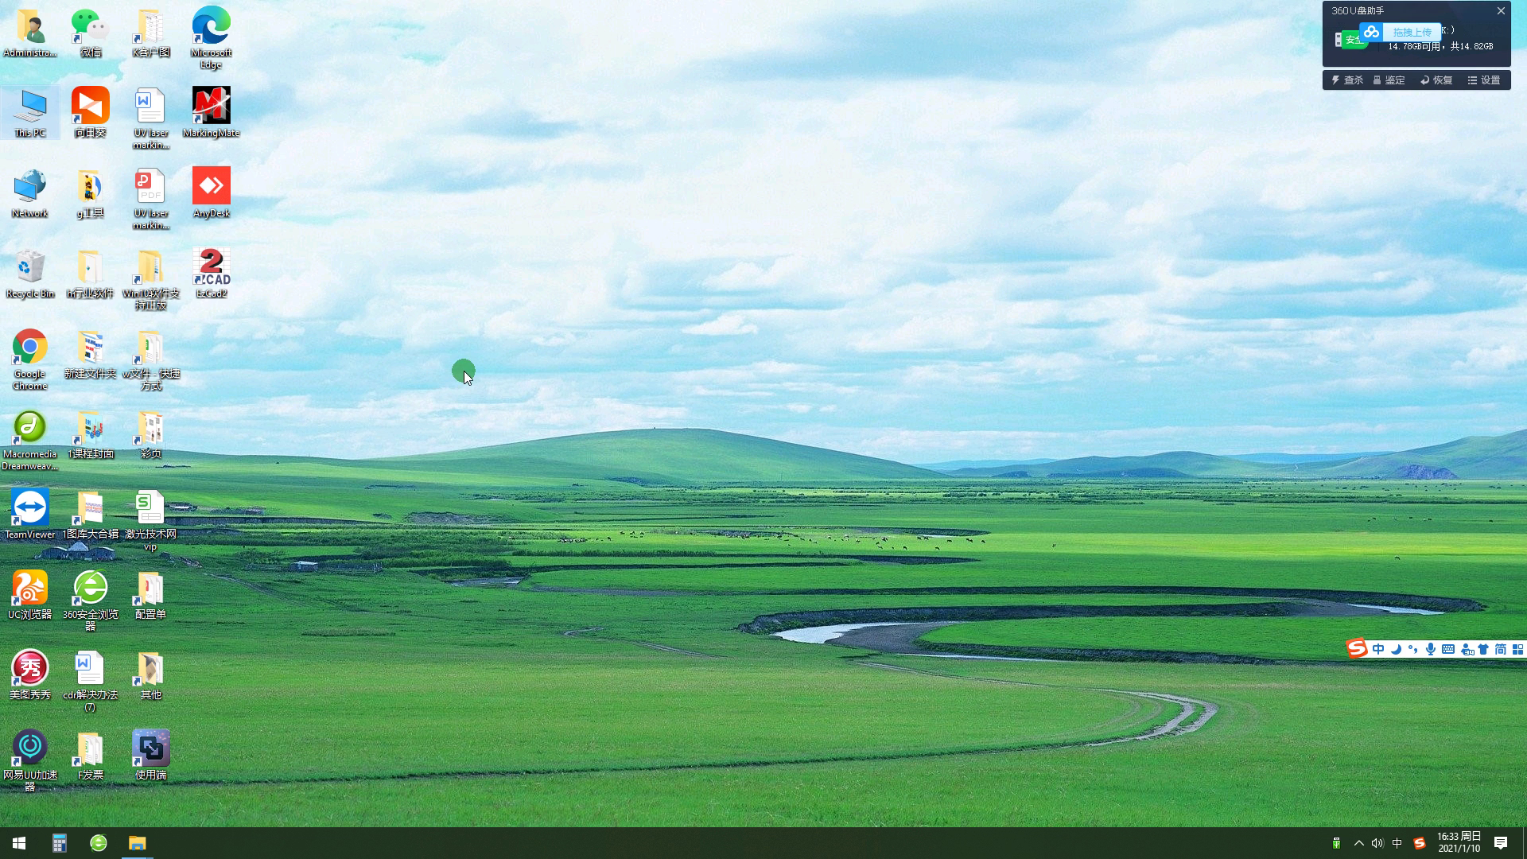
{"action": "left_click", "coordinate": [419, 337]}
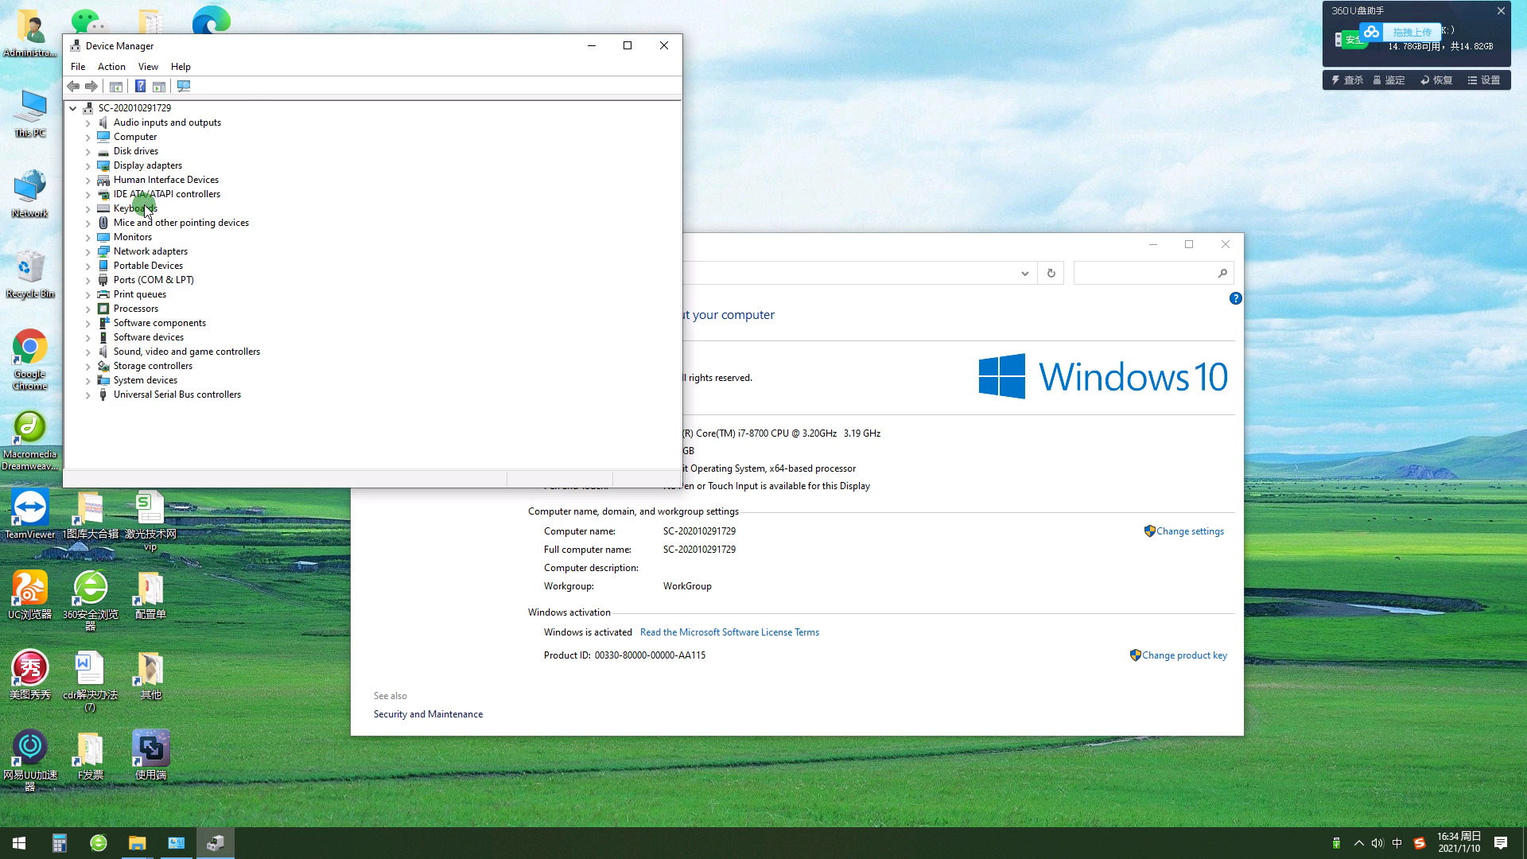
- Start a driver update for the USBLMCV2 device under Other devices, choosing to browse the computer for drivers
{"action": "left_click", "coordinate": [148, 279]}
{"action": "right_click", "coordinate": [145, 282]}
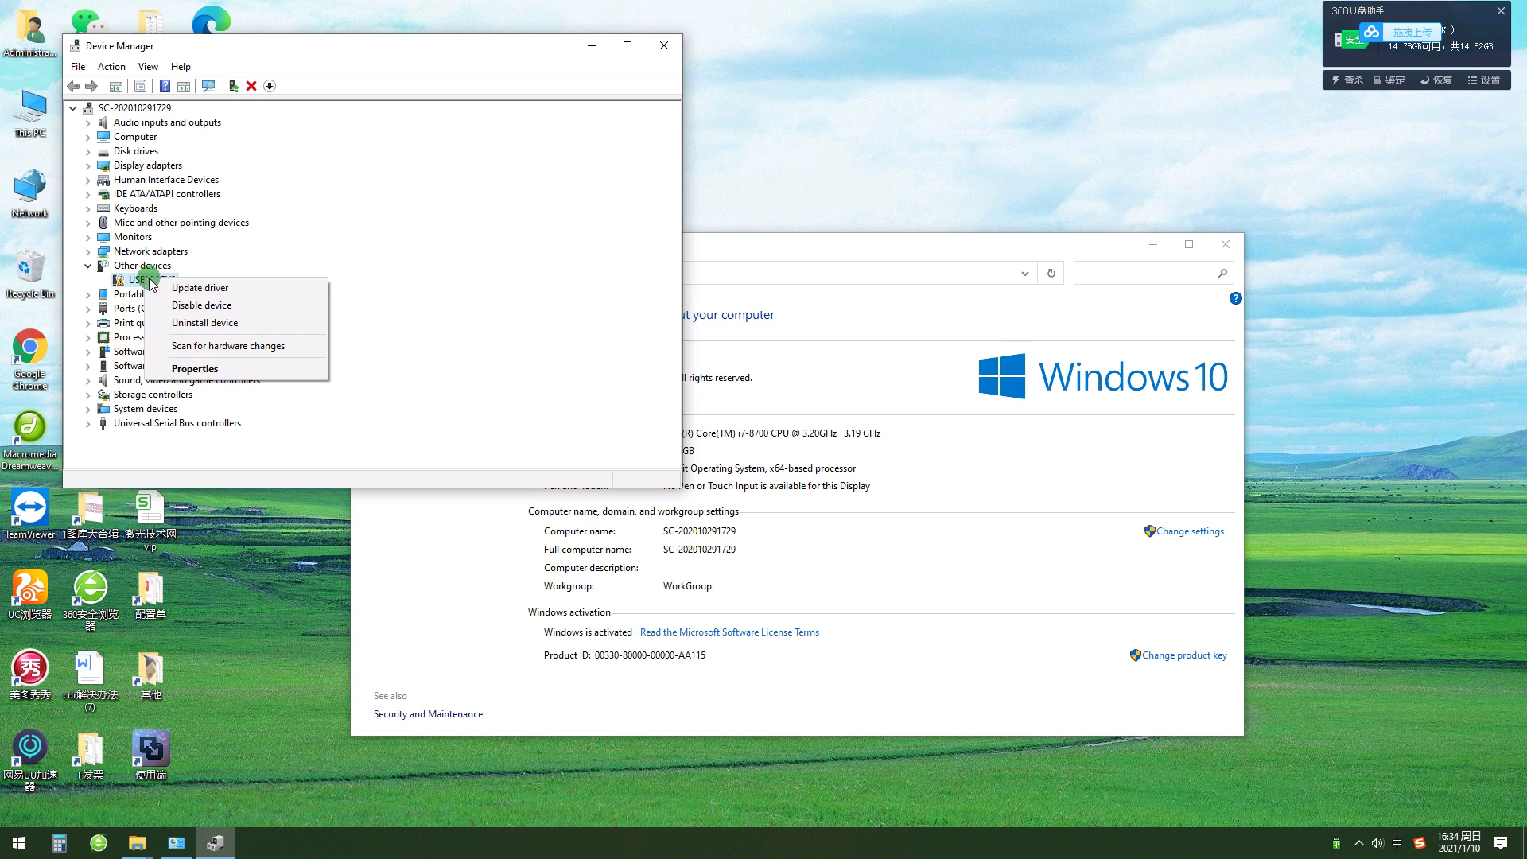
{"action": "left_click", "coordinate": [198, 288]}
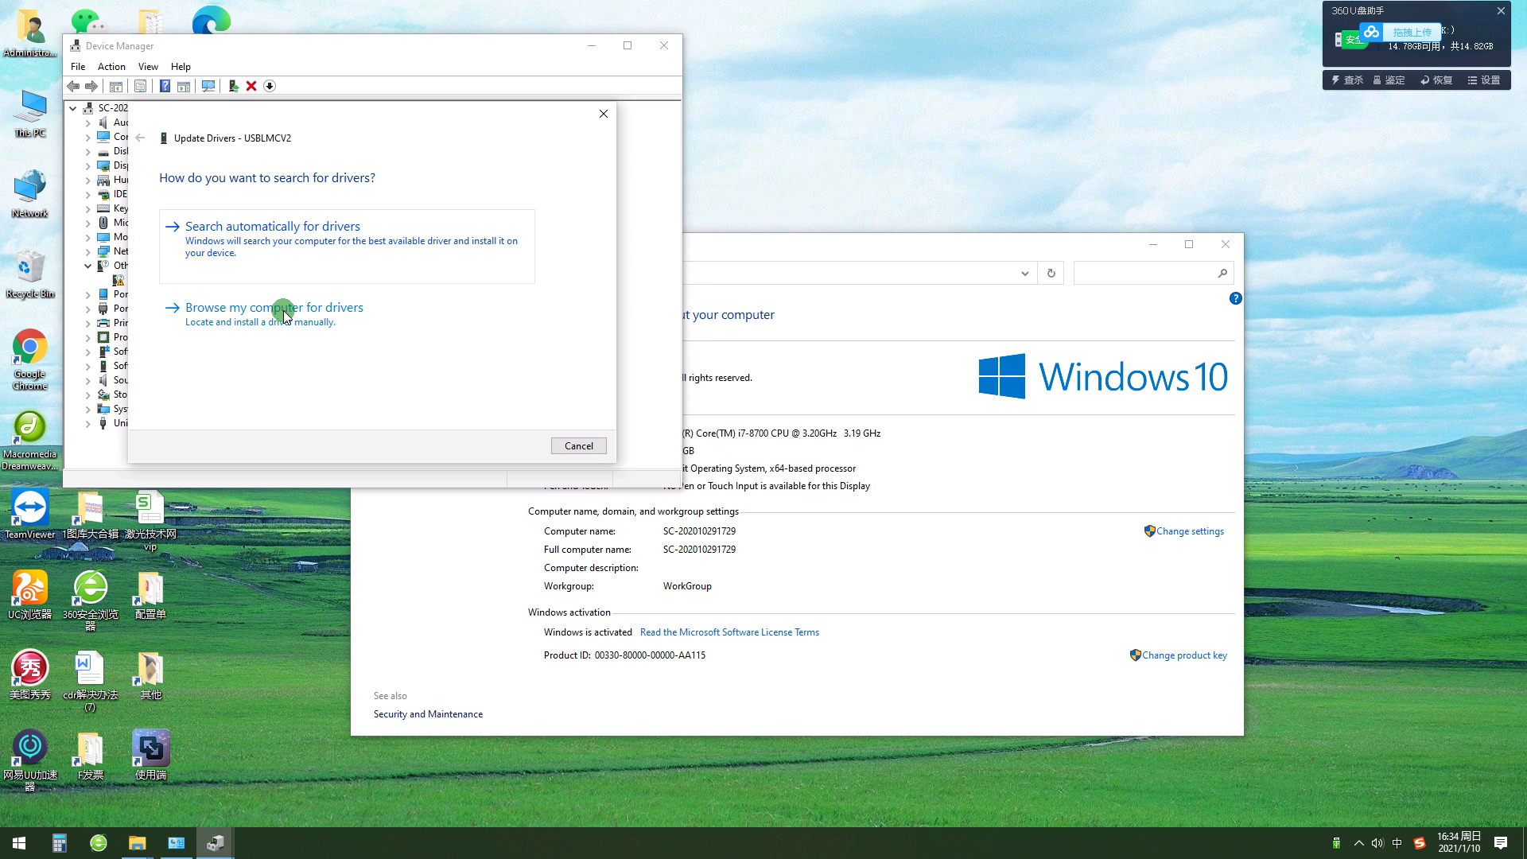
{"action": "left_click", "coordinate": [261, 328]}
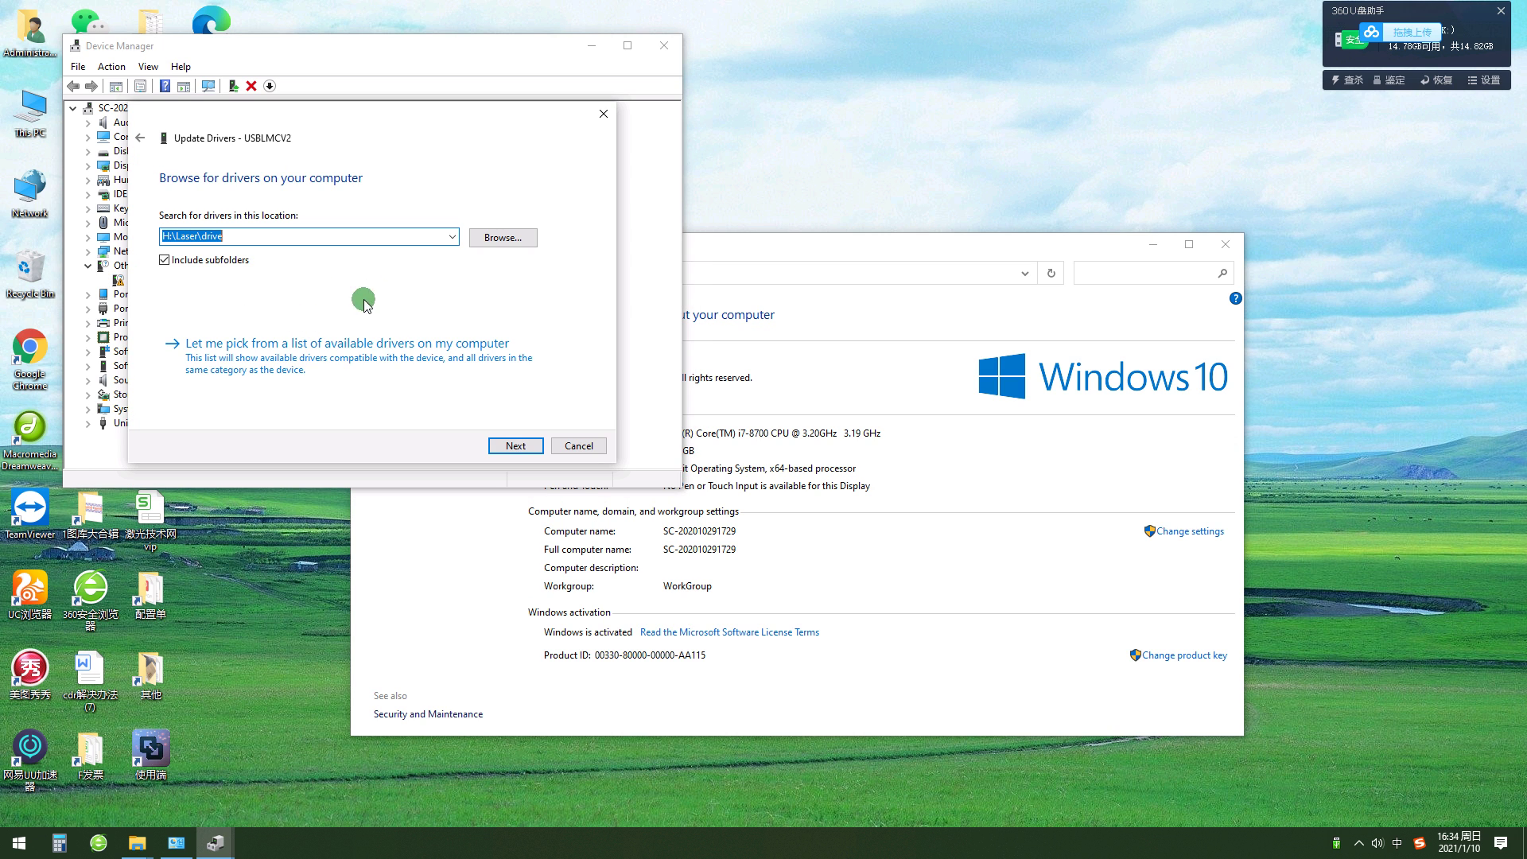
- Choose the drive folder inside laser on the H: drive as the driver location and install the driver
{"action": "left_click", "coordinate": [495, 238]}
{"action": "scroll", "coordinate": [767, 505], "scroll_direction": "down", "scroll_amount": 1}
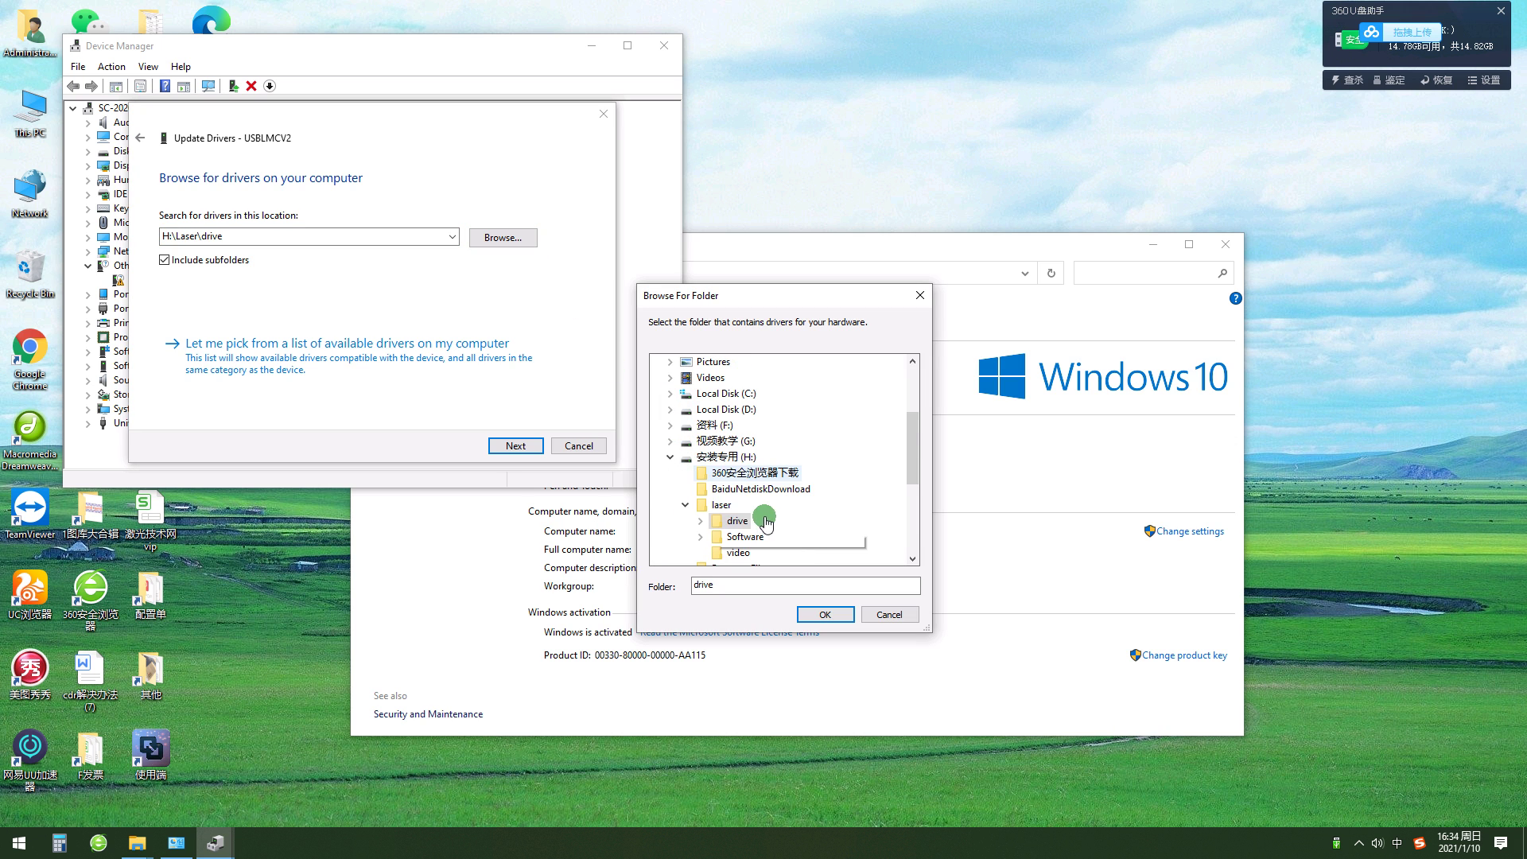
{"action": "left_click", "coordinate": [670, 457]}
{"action": "left_click", "coordinate": [669, 458]}
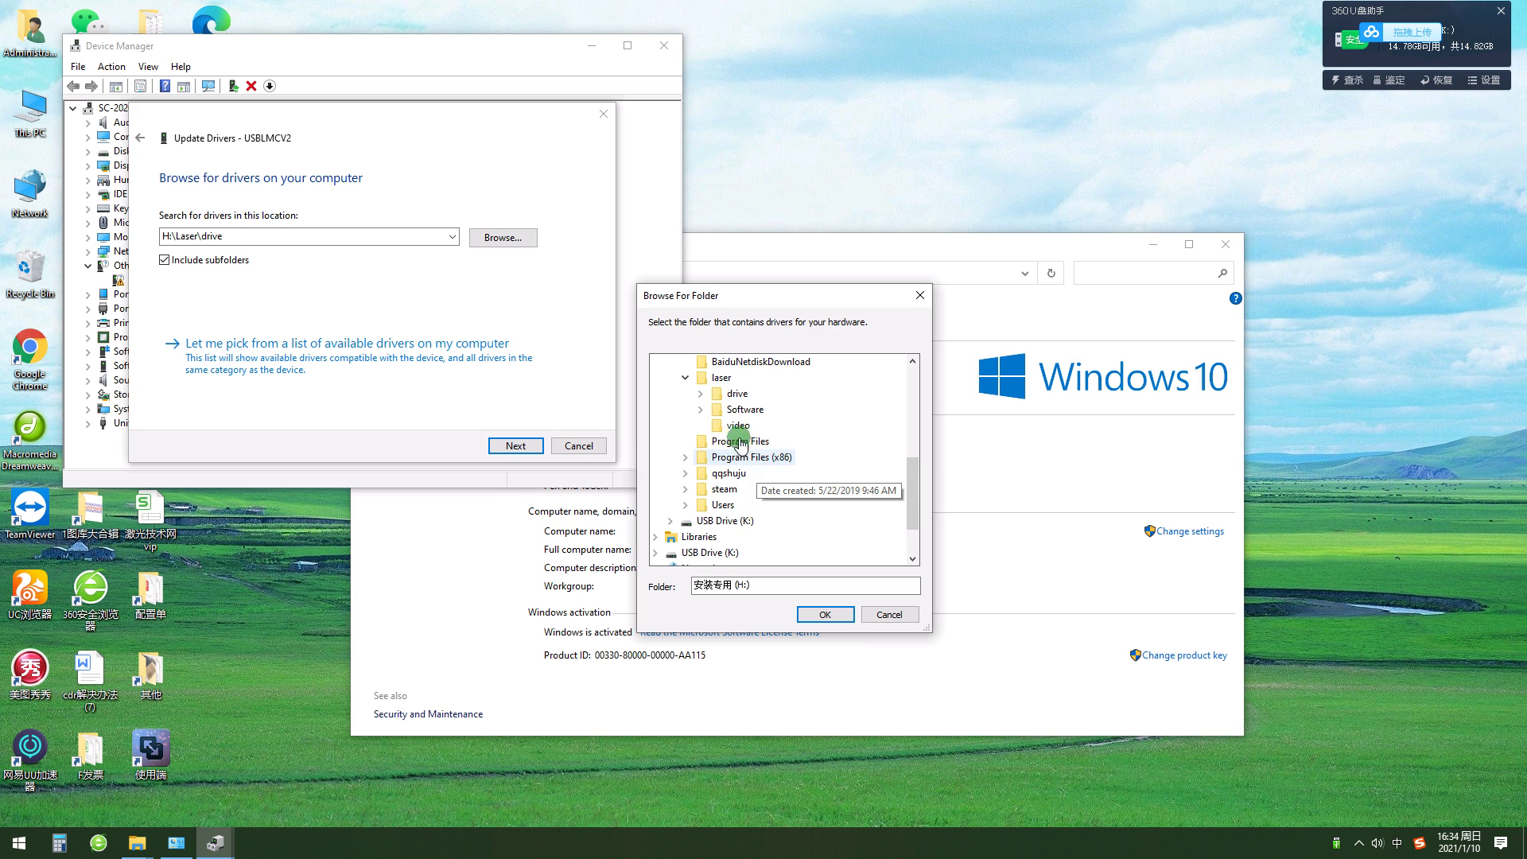
{"action": "double_click", "coordinate": [730, 393]}
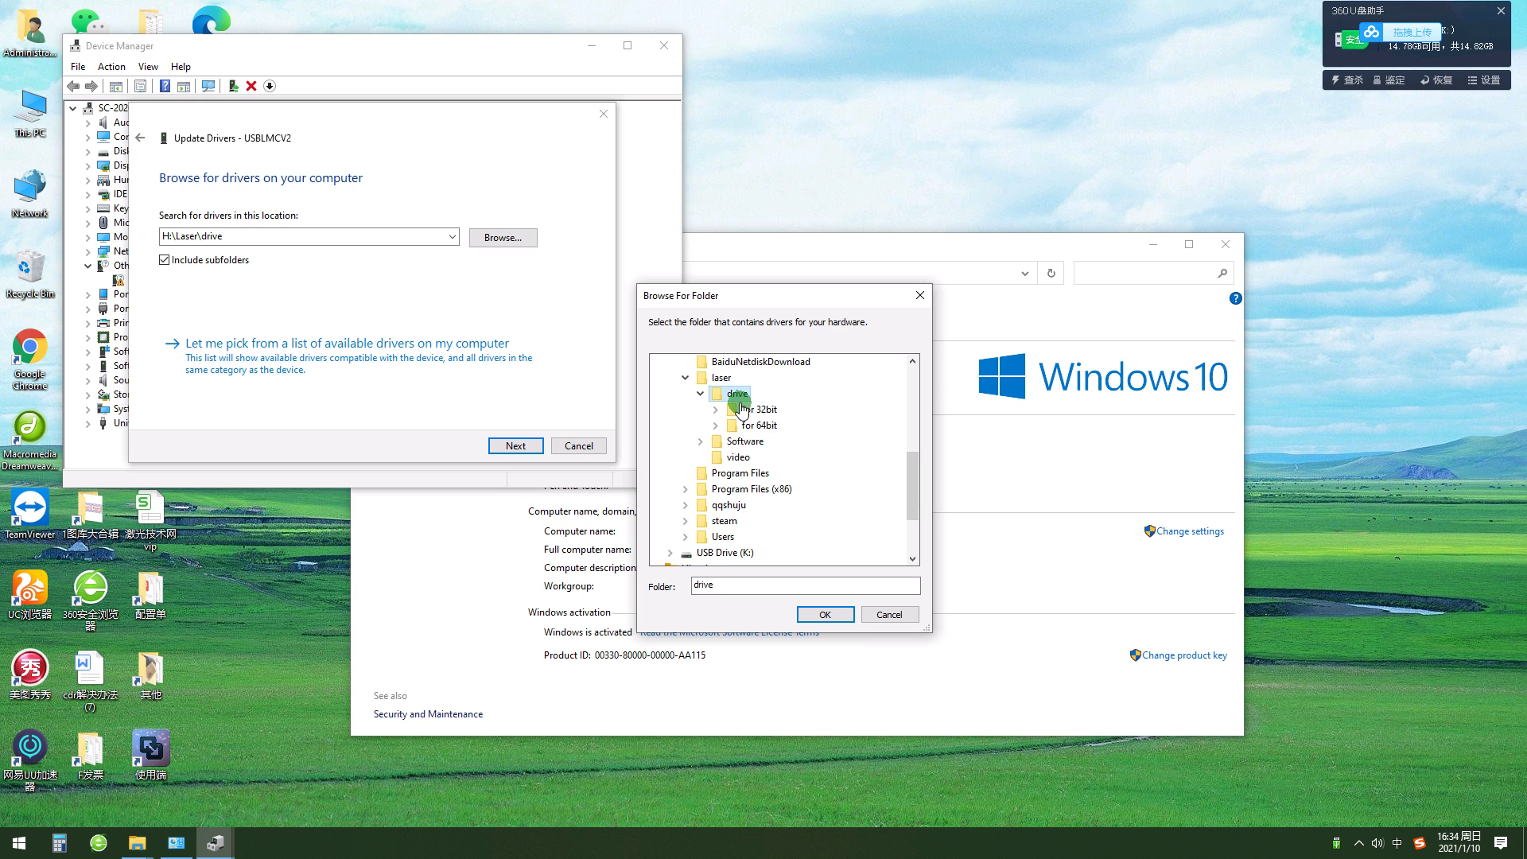
{"action": "left_click", "coordinate": [819, 612]}
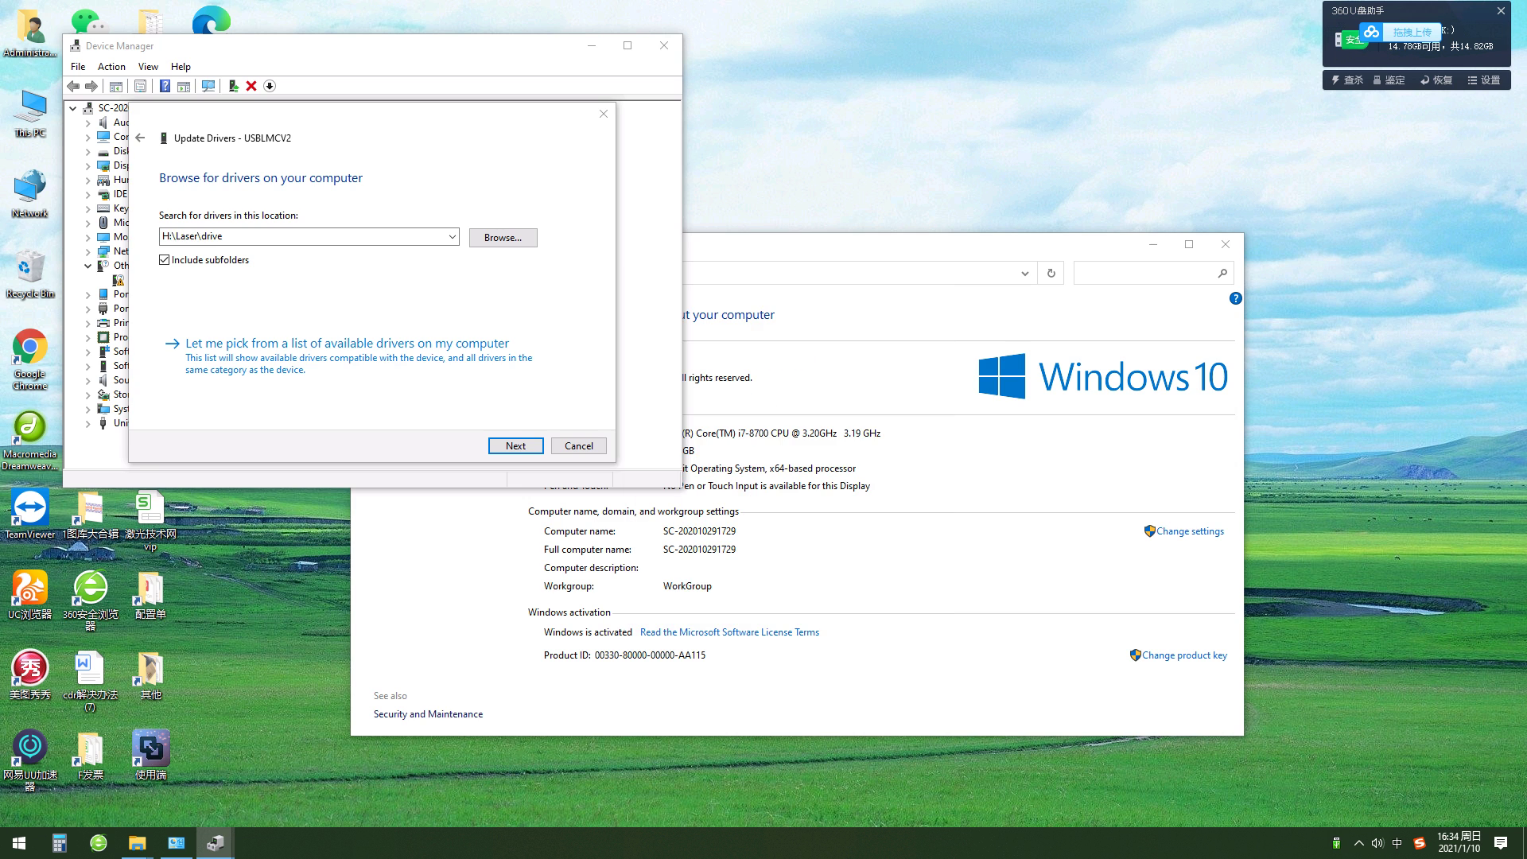
{"action": "left_click", "coordinate": [515, 445]}
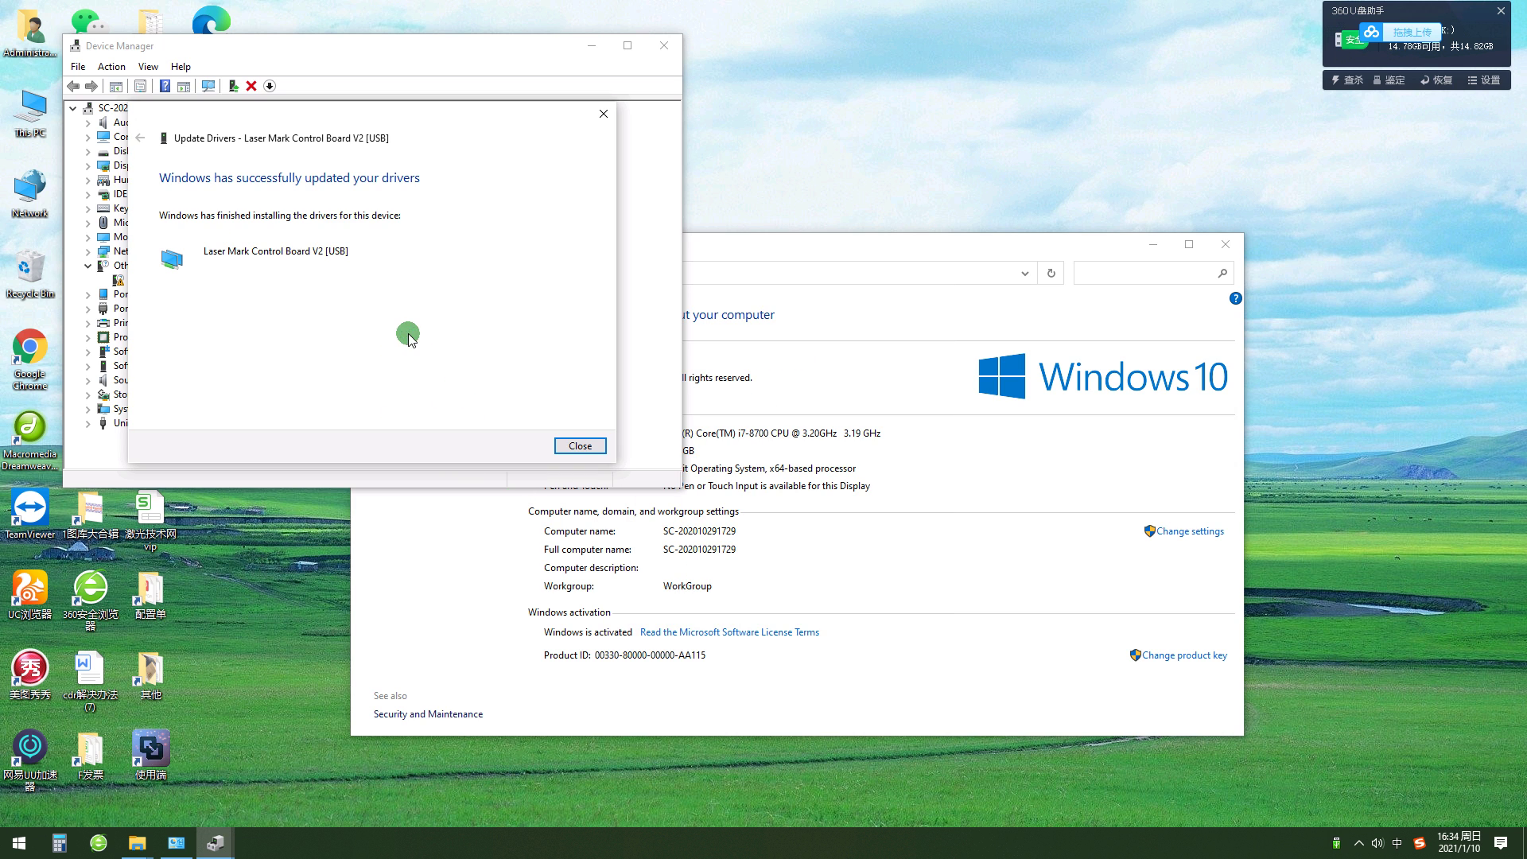
{"action": "left_click", "coordinate": [563, 446]}
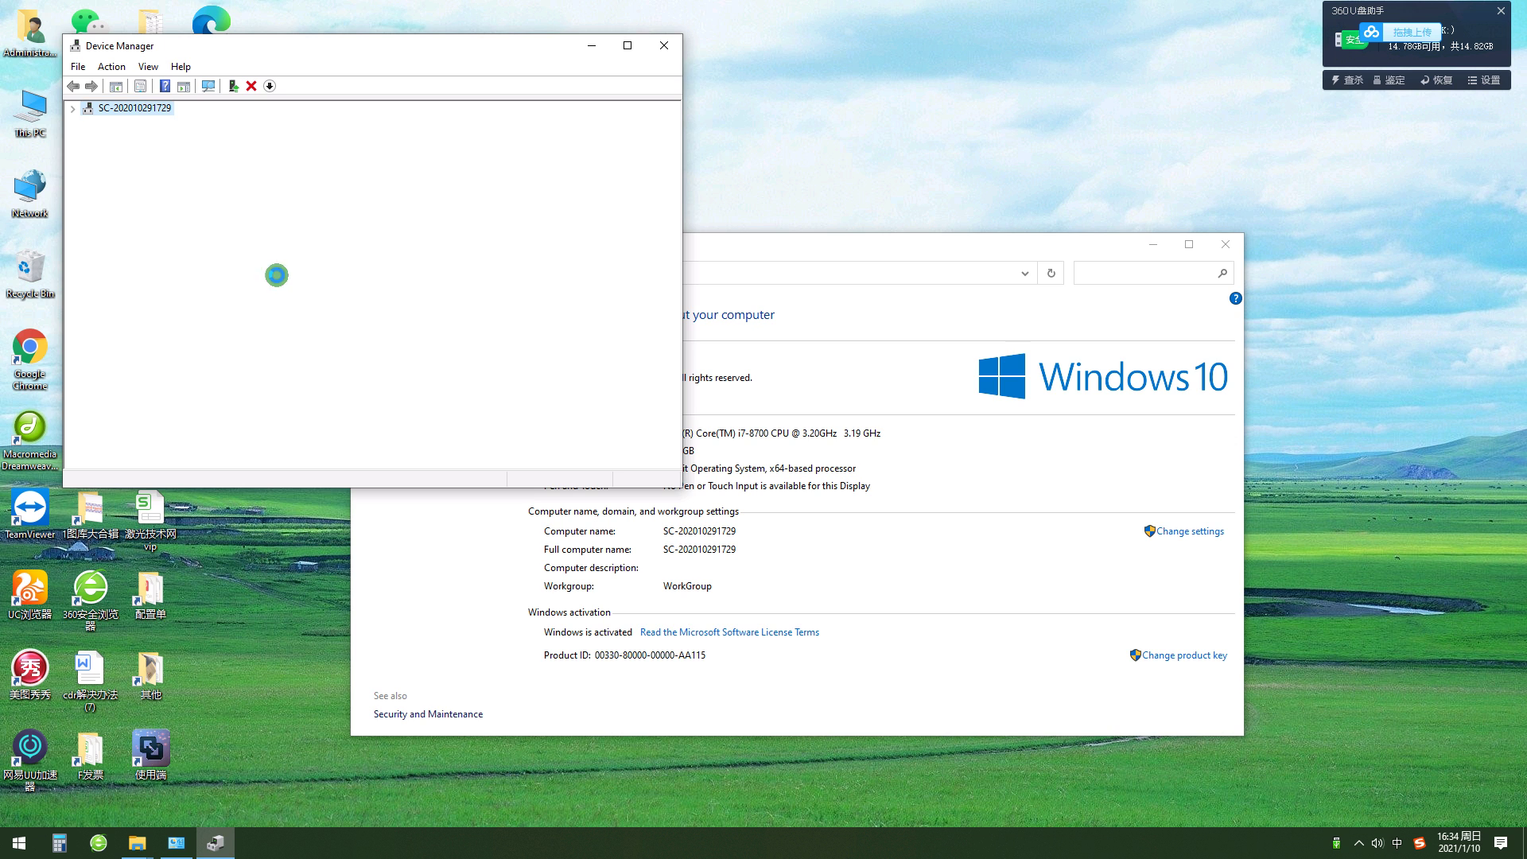
- Check the Laser Mark Control Board V2 [USB] entry in Device Manager, and close Device Manager and the System window
{"action": "left_click", "coordinate": [176, 151]}
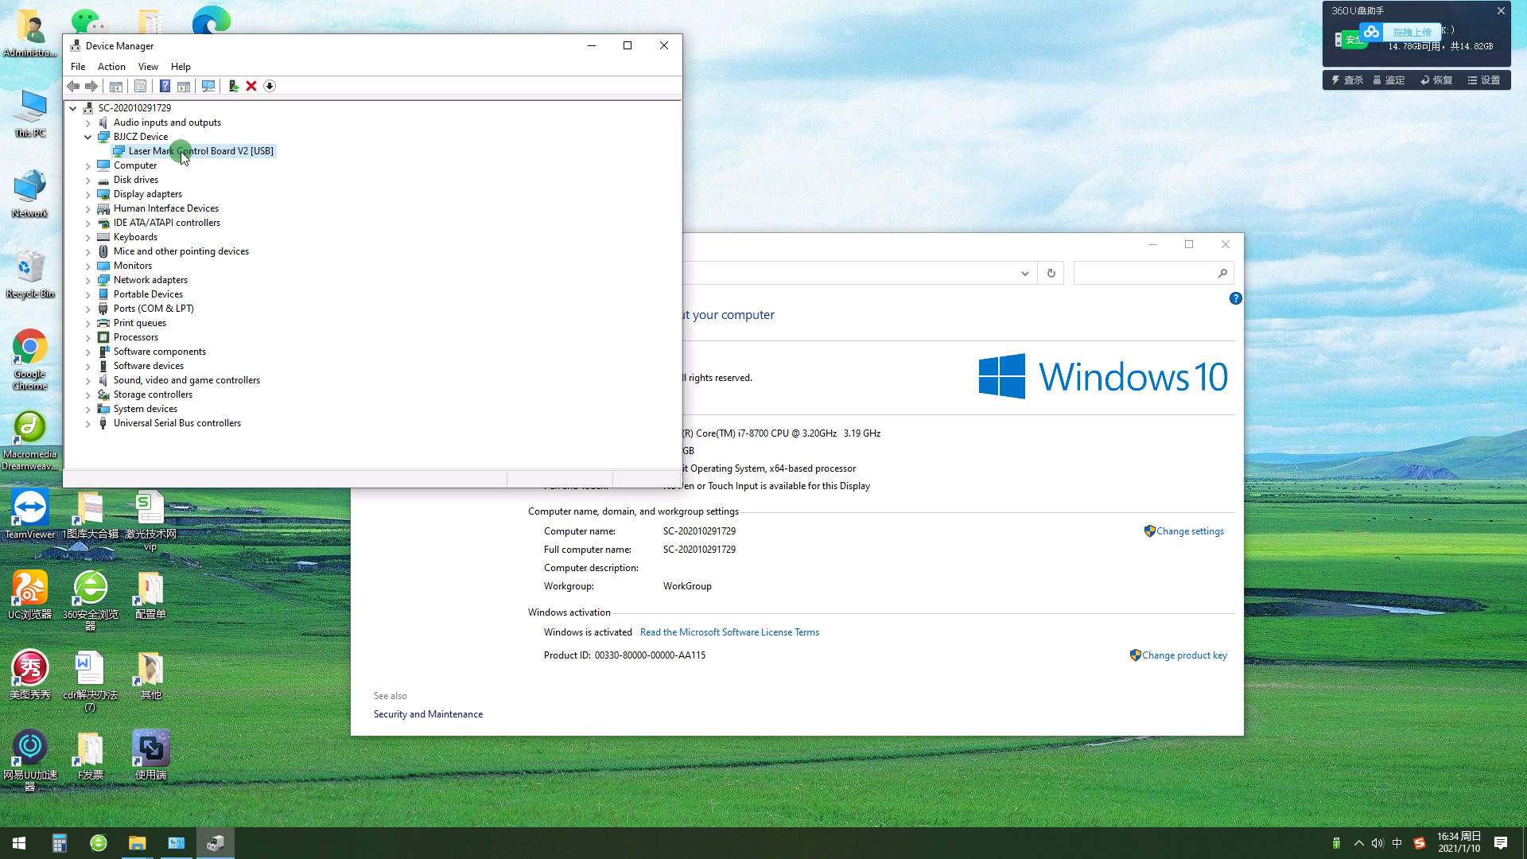
{"action": "left_click", "coordinate": [656, 53]}
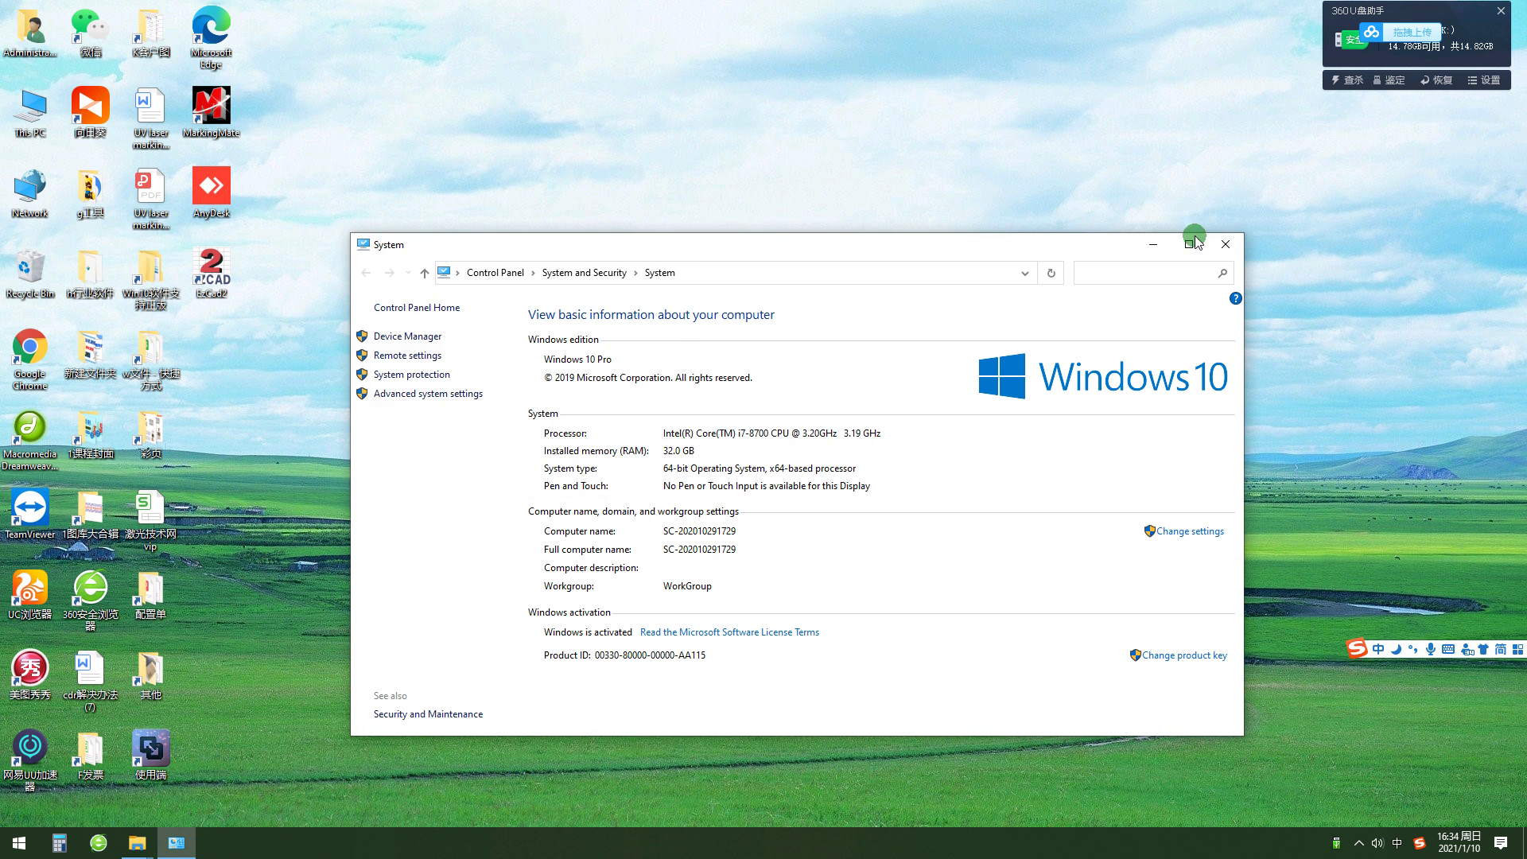
{"action": "left_click", "coordinate": [1223, 243]}
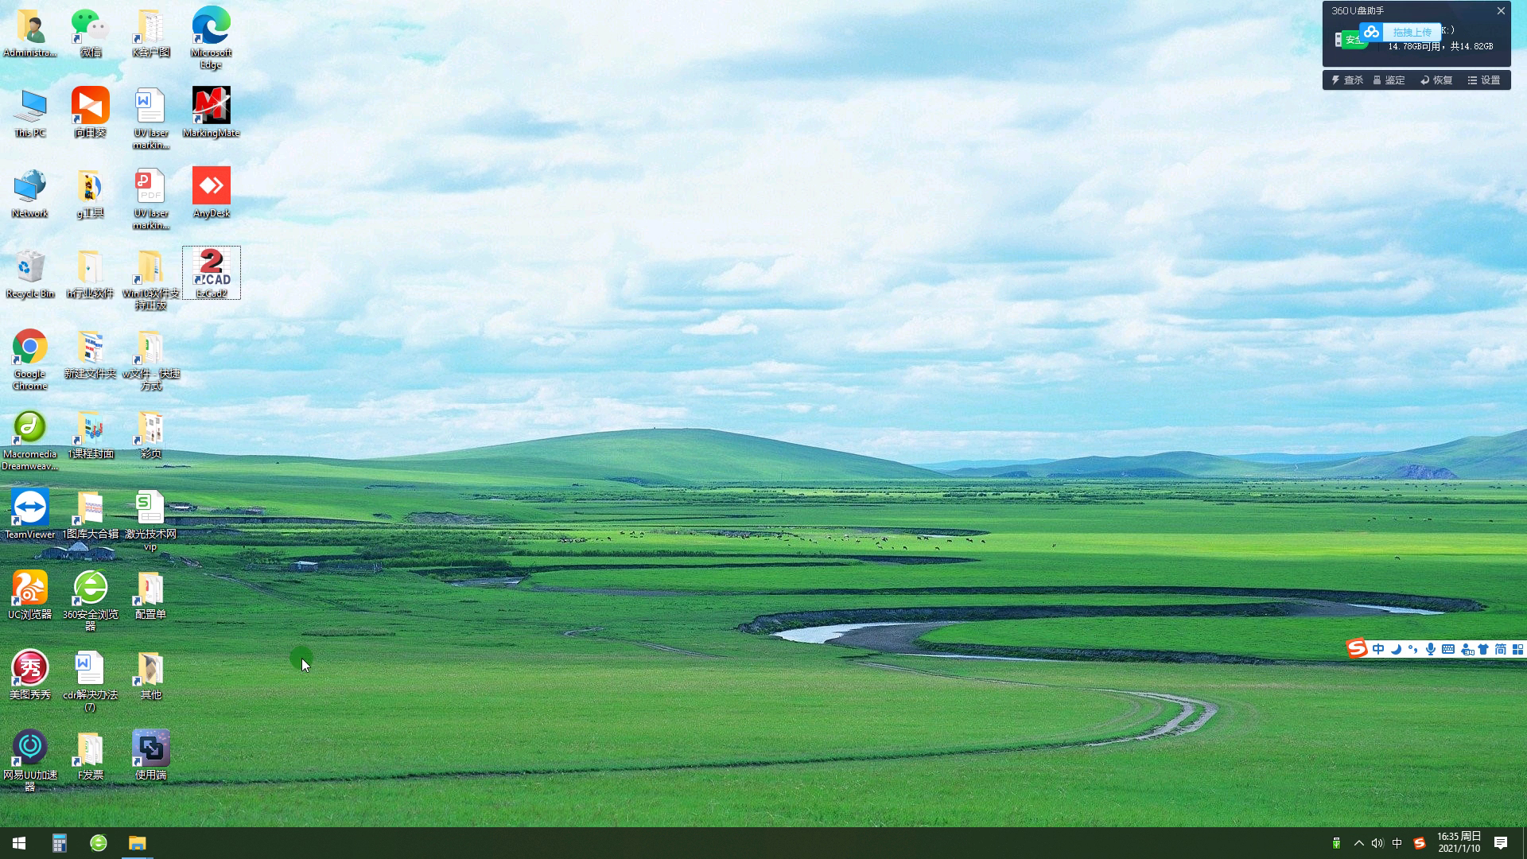
- Reopen the laser folder on the H: drive and open parameter screenshot 1 in the image viewer
{"action": "mouse_move", "coordinate": [137, 843]}
{"action": "left_click", "coordinate": [1082, 768]}
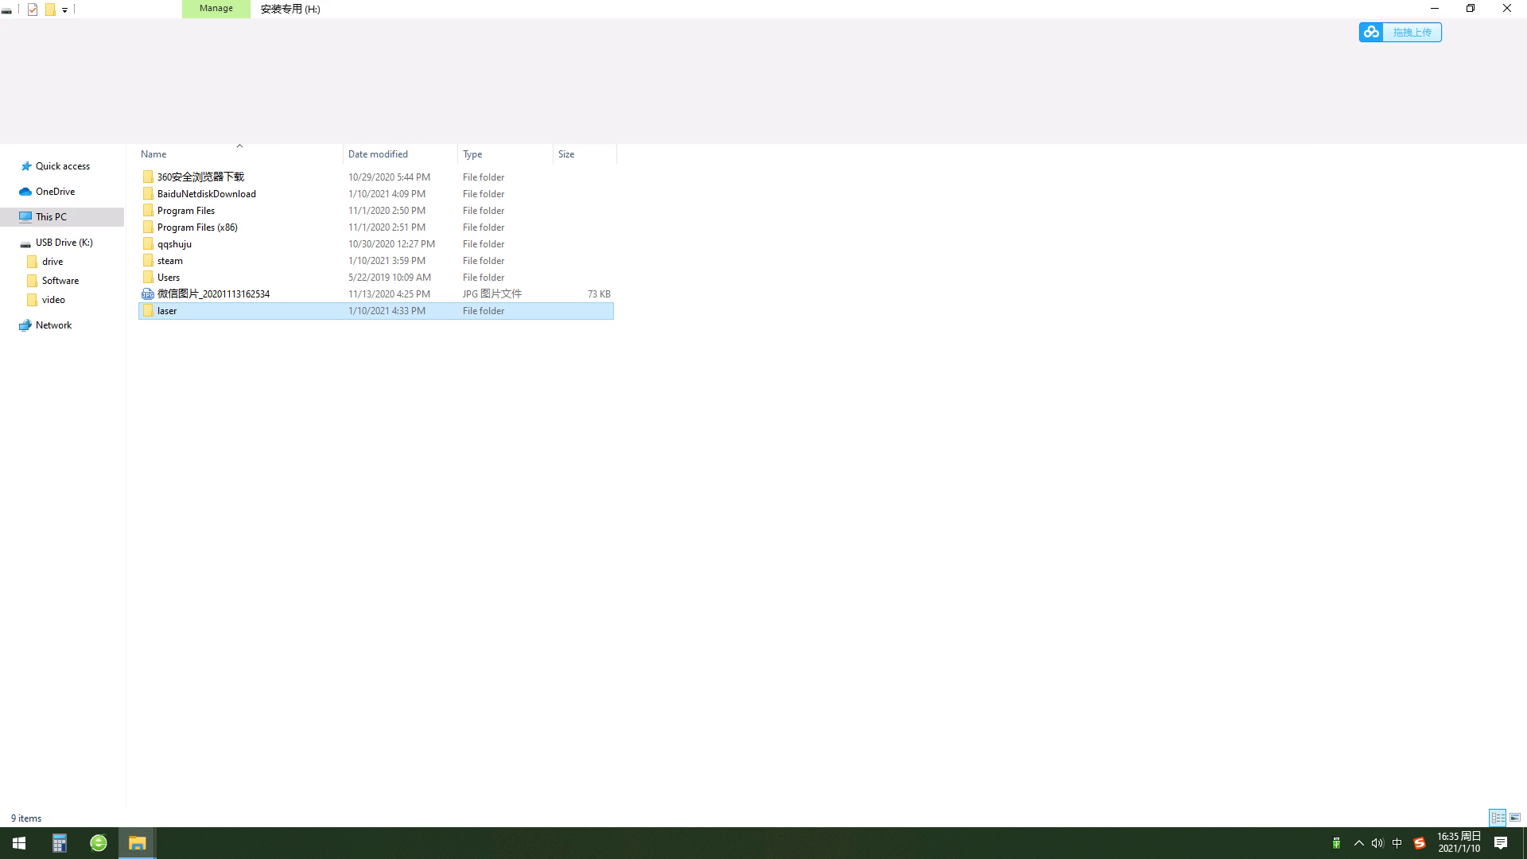
{"action": "left_click", "coordinate": [213, 310]}
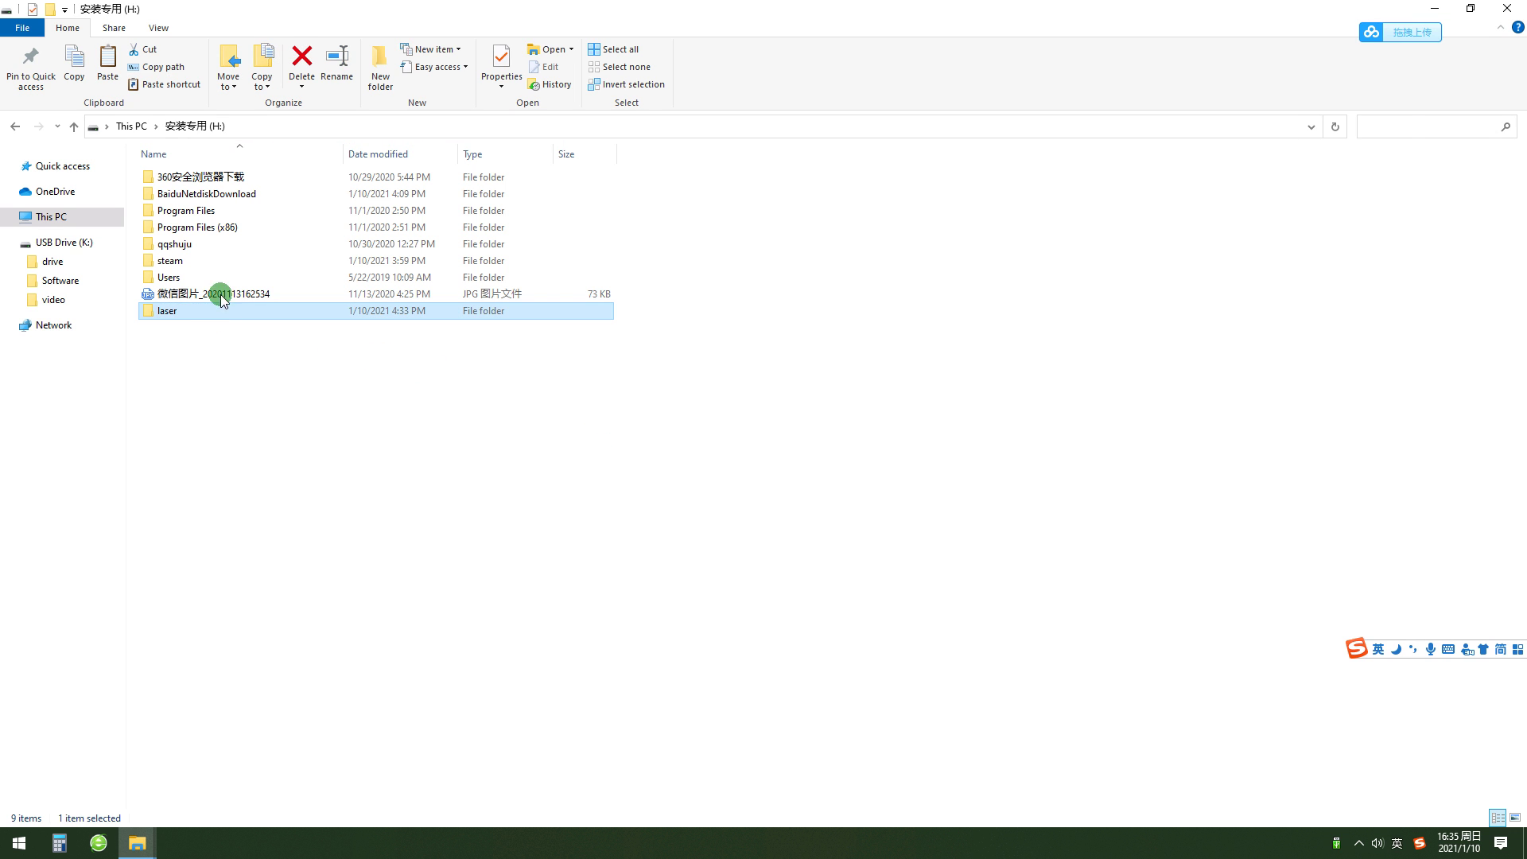
{"action": "double_click", "coordinate": [214, 310]}
{"action": "left_click", "coordinate": [439, 195]}
{"action": "left_click", "coordinate": [539, 203]}
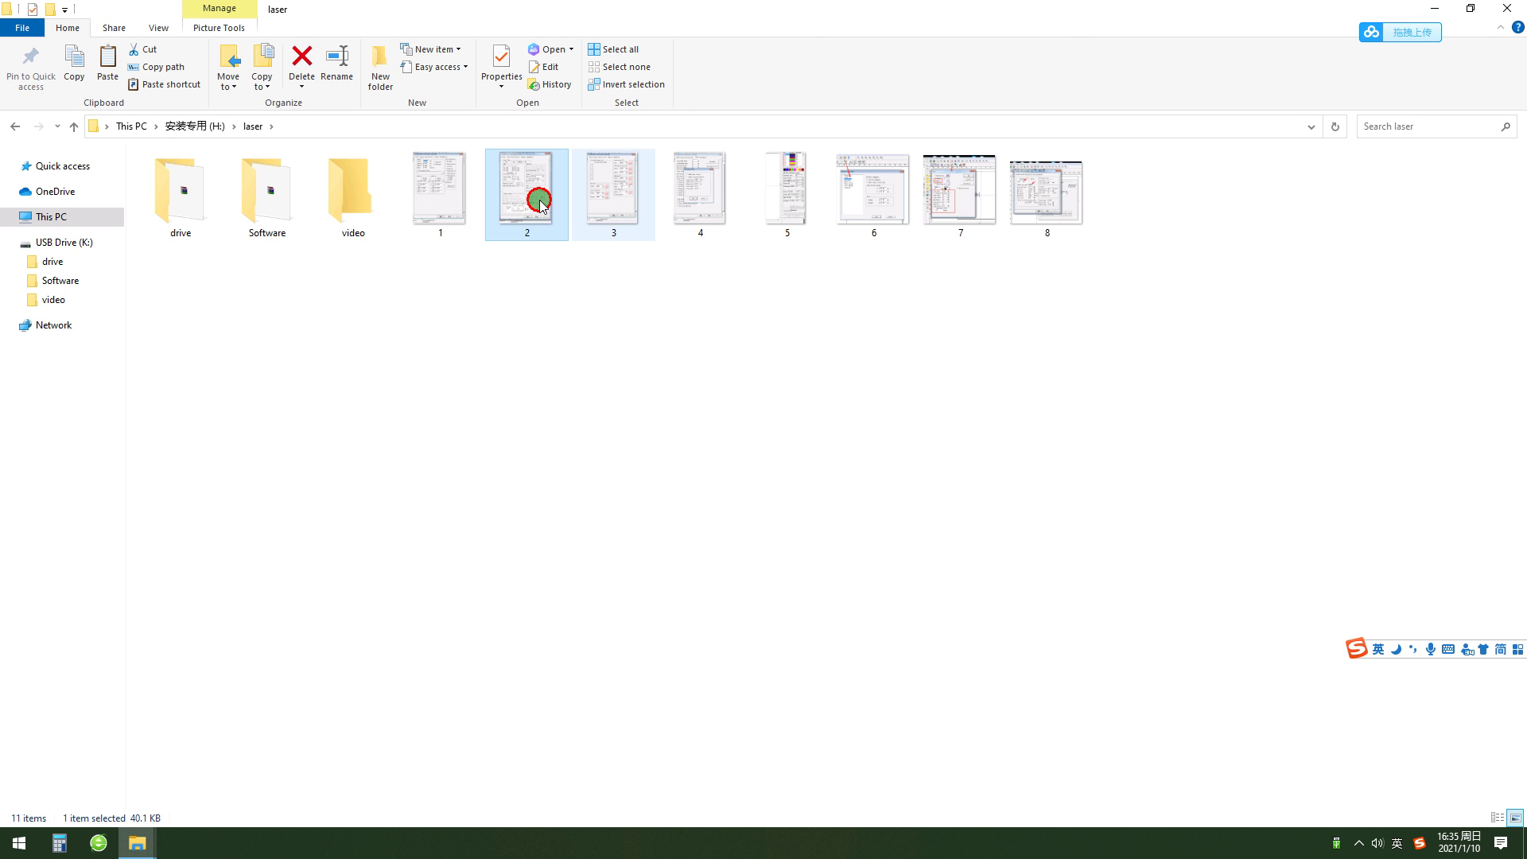
{"action": "left_click", "coordinate": [787, 194]}
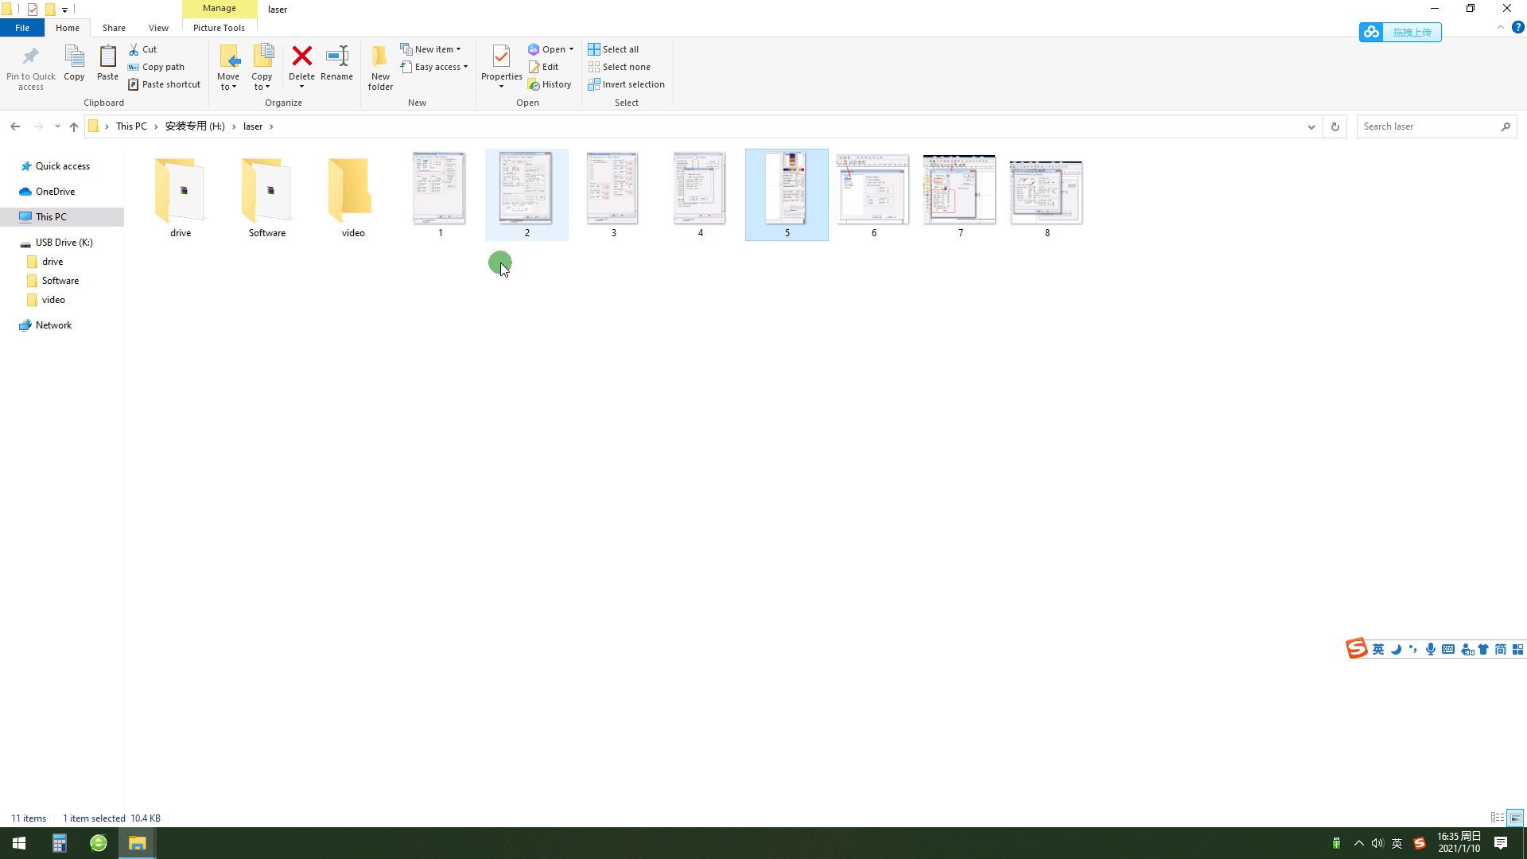
{"action": "double_click", "coordinate": [436, 199]}
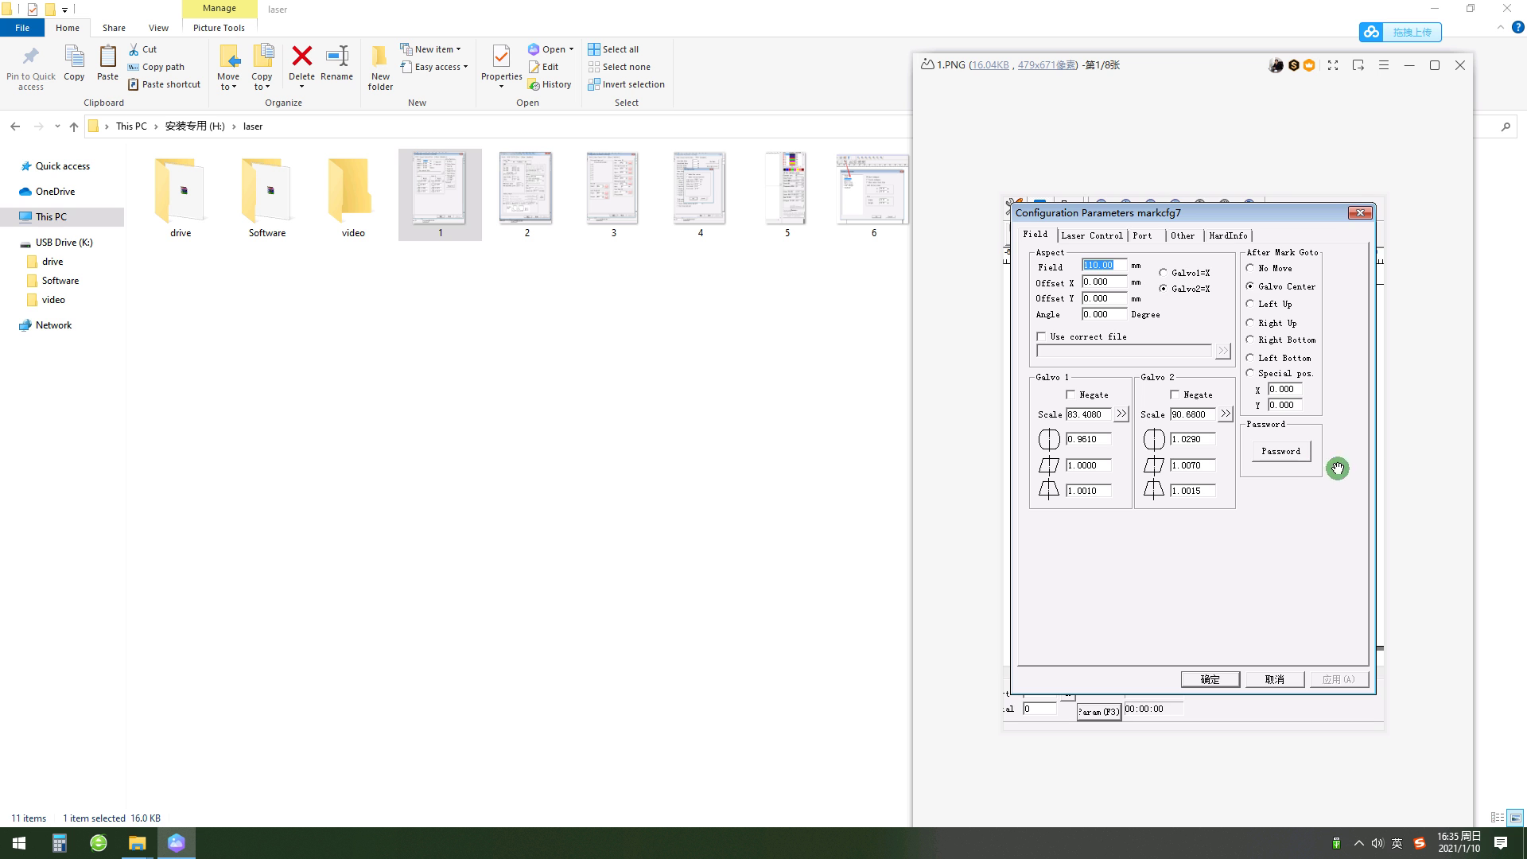
- Browse the parameter screenshots up to image 3 and back to image 1, and minimize the folder window behind the viewer
{"action": "left_click", "coordinate": [1433, 463]}
{"action": "left_click", "coordinate": [1433, 463]}
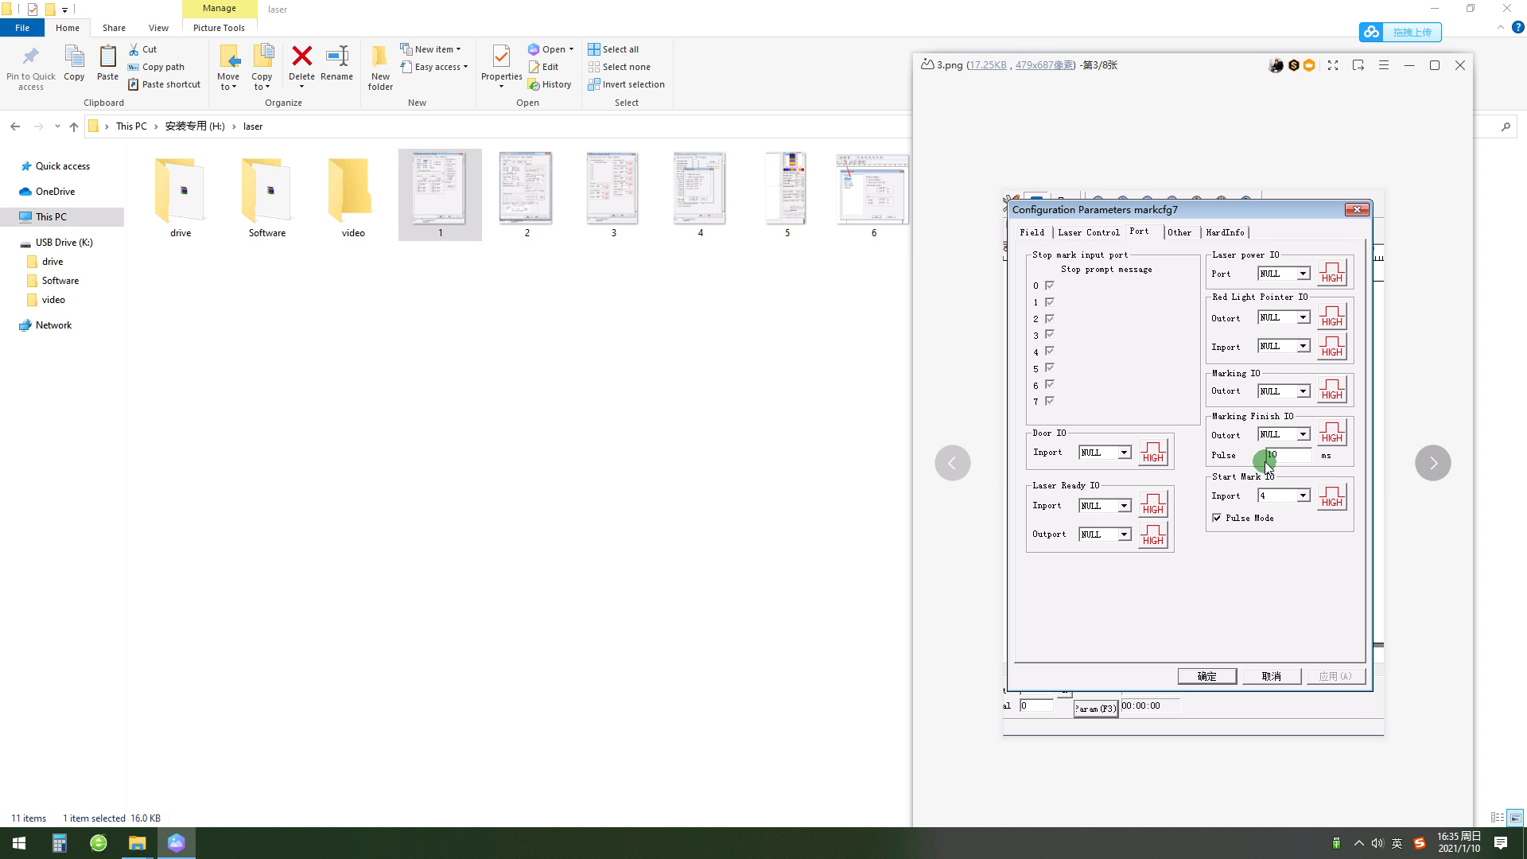
{"action": "left_click", "coordinate": [943, 474]}
{"action": "left_click", "coordinate": [943, 474]}
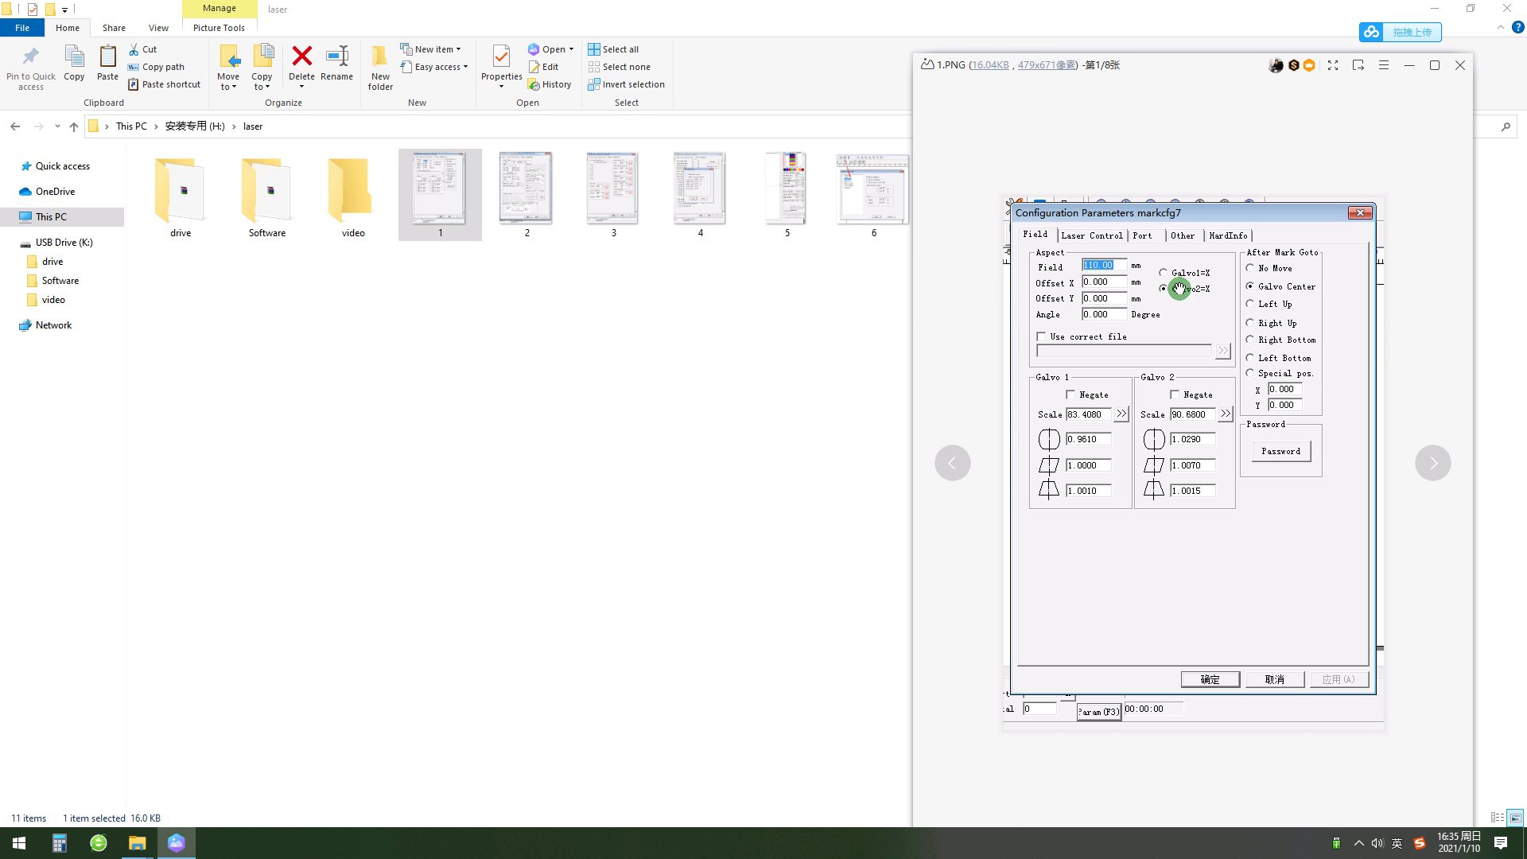
{"action": "left_click", "coordinate": [1428, 13]}
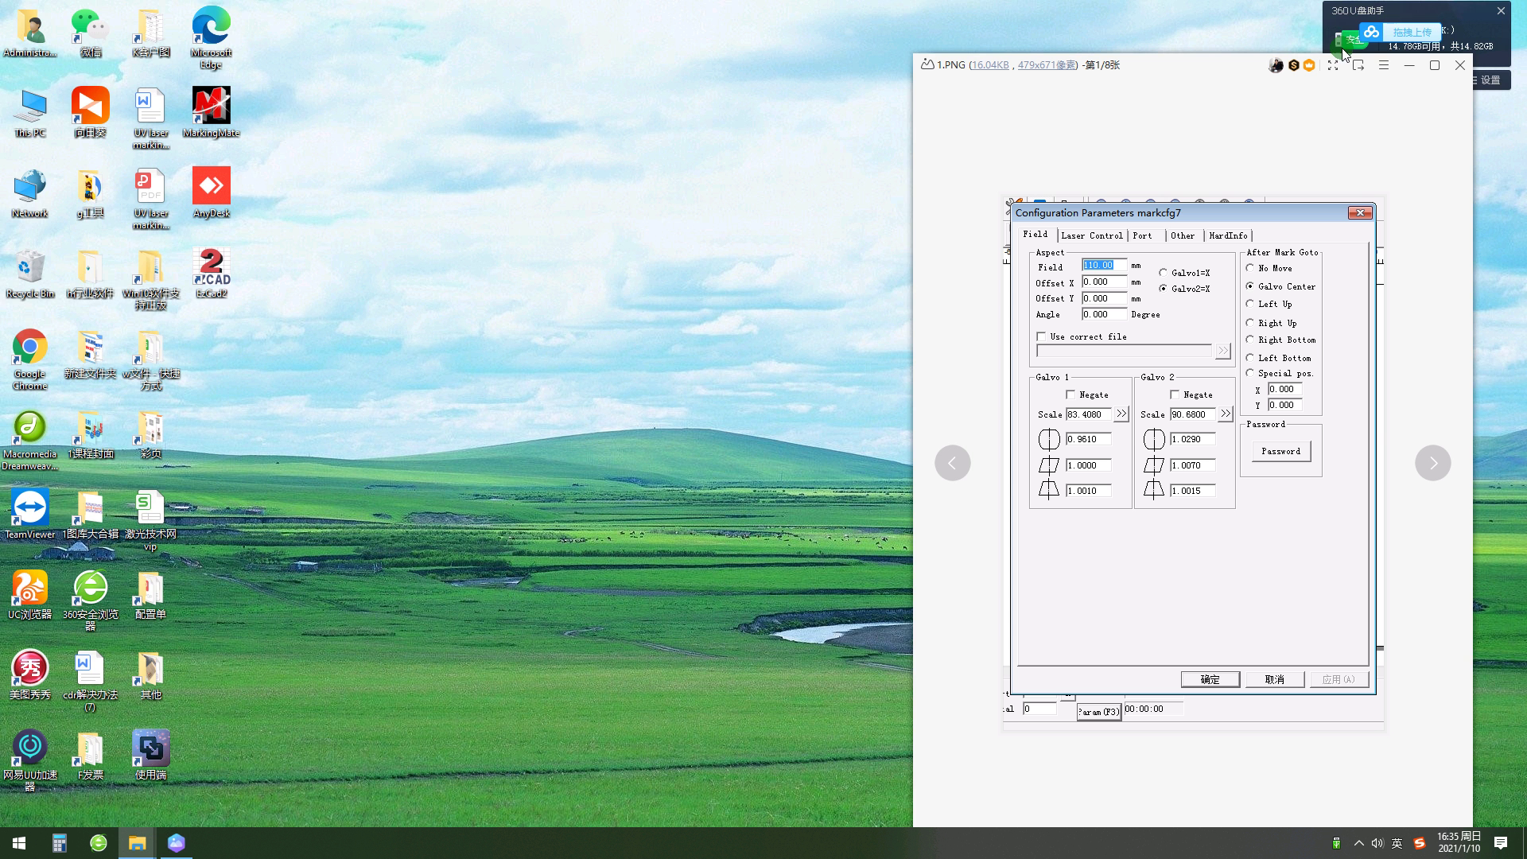
- Launch EzCad2 from the desktop, restore its window to a smaller size and move it beside the parameter screenshot
{"action": "left_click", "coordinate": [219, 268]}
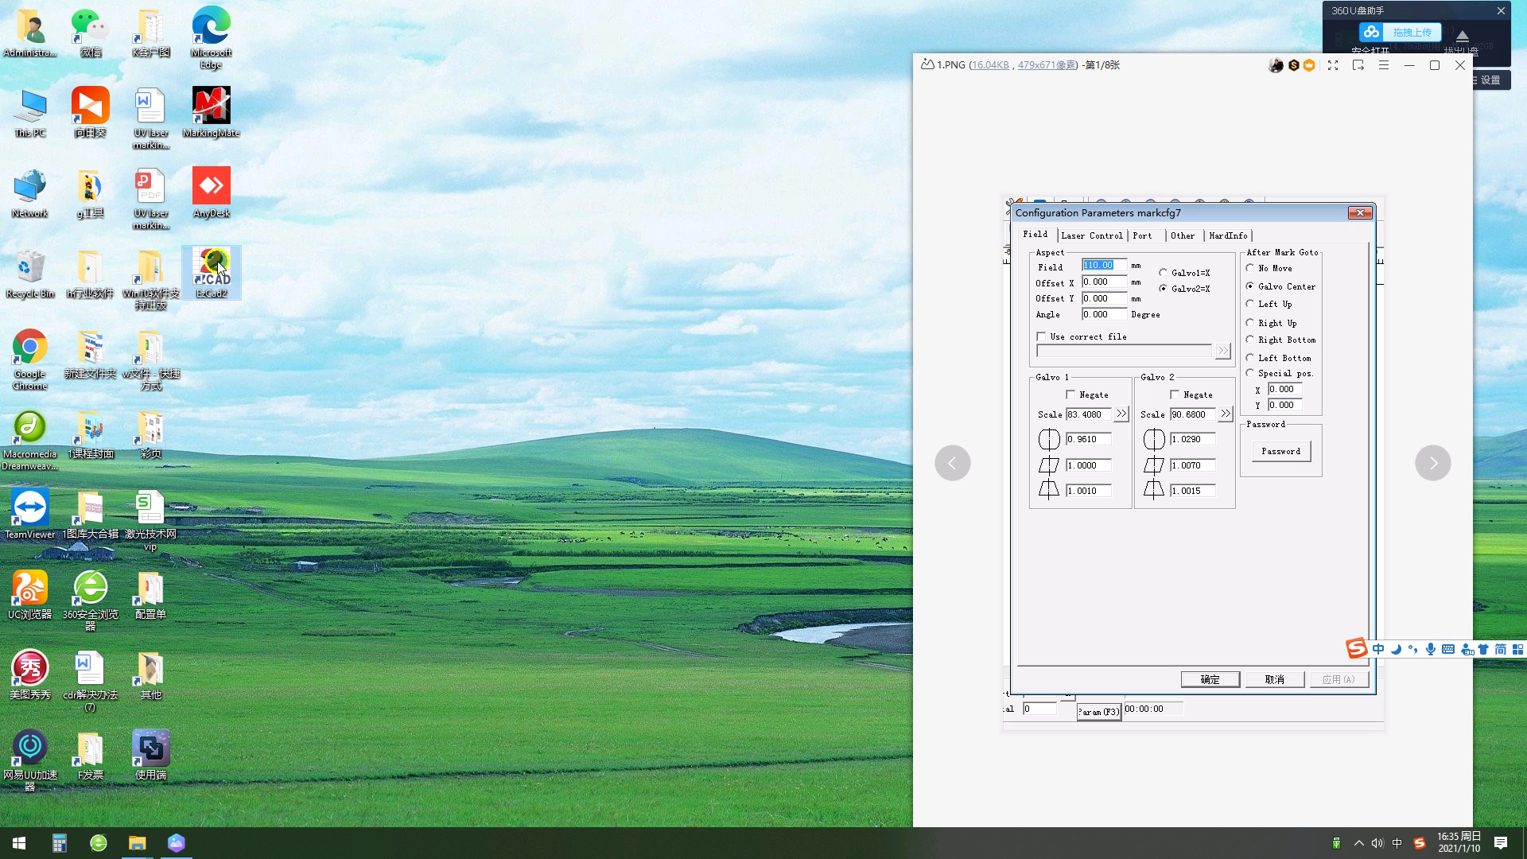
{"action": "right_click", "coordinate": [223, 268]}
{"action": "left_click", "coordinate": [251, 273]}
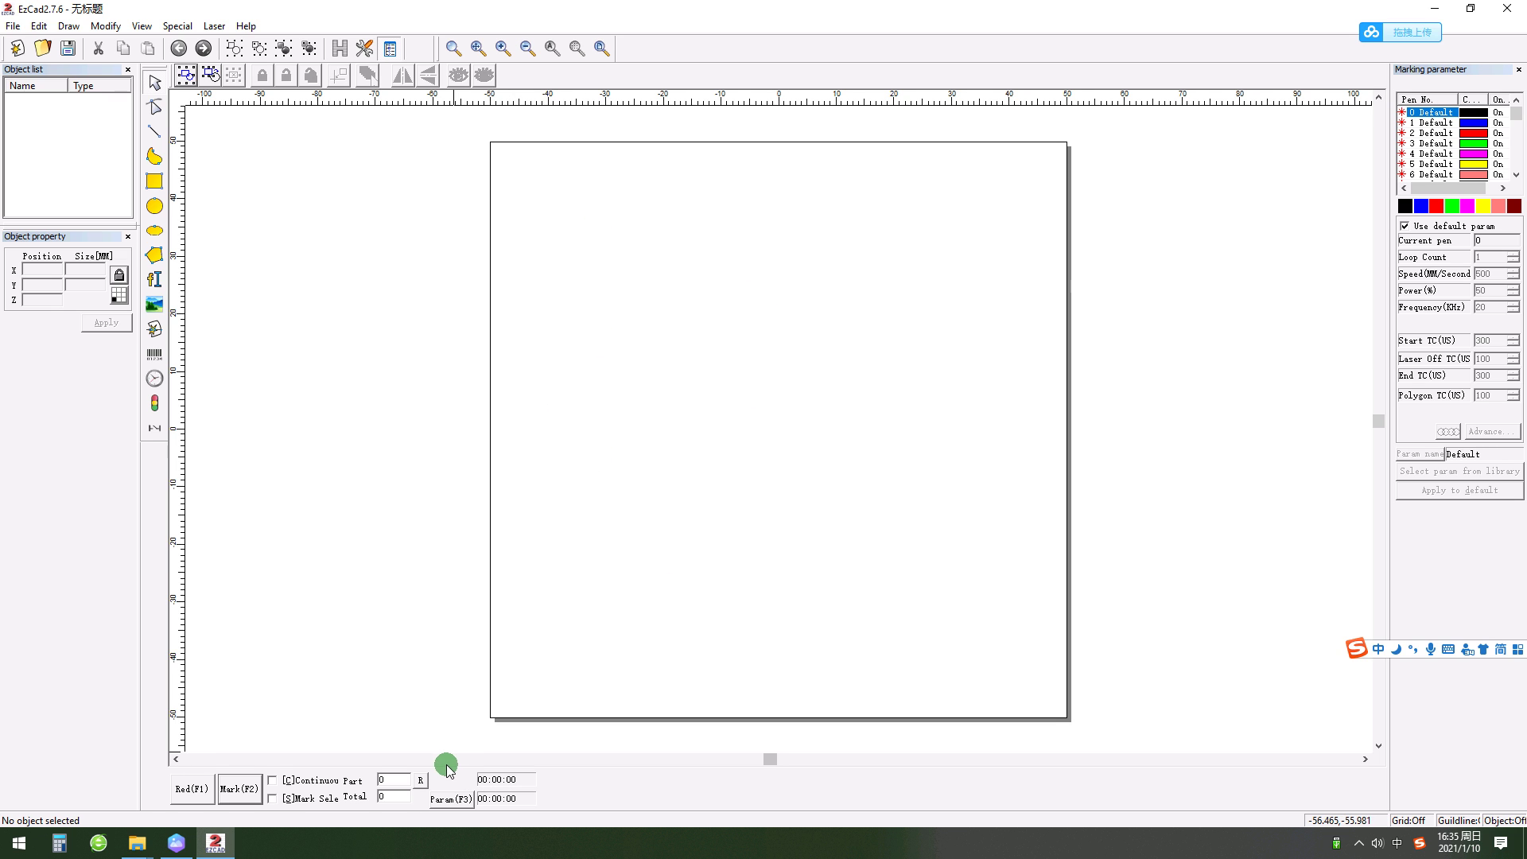
{"action": "double_click", "coordinate": [704, 16]}
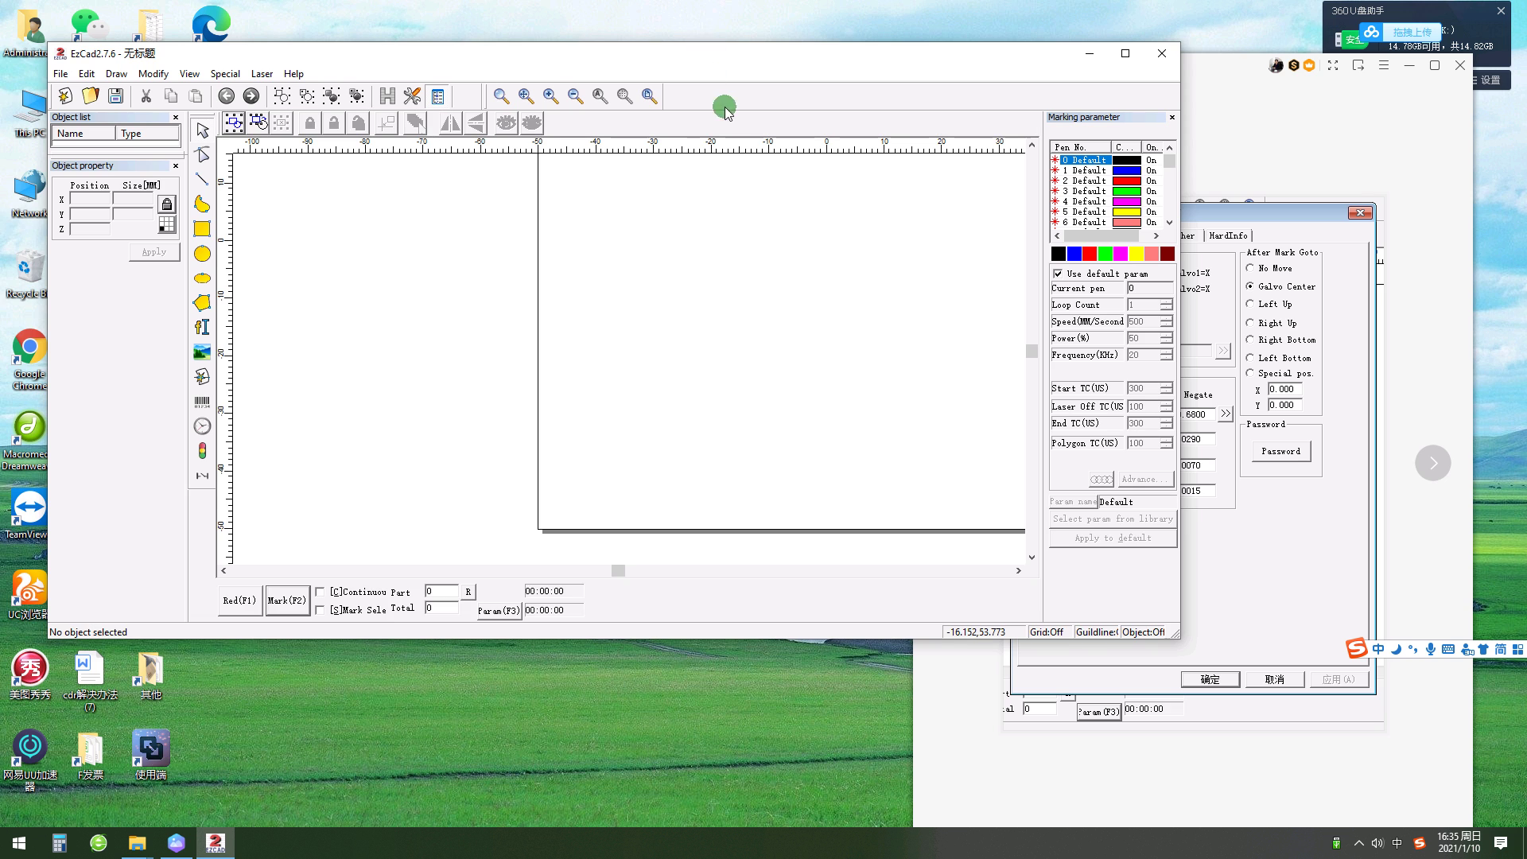
{"action": "left_click_drag", "start_coordinate": [742, 46], "coordinate": [441, 64]}
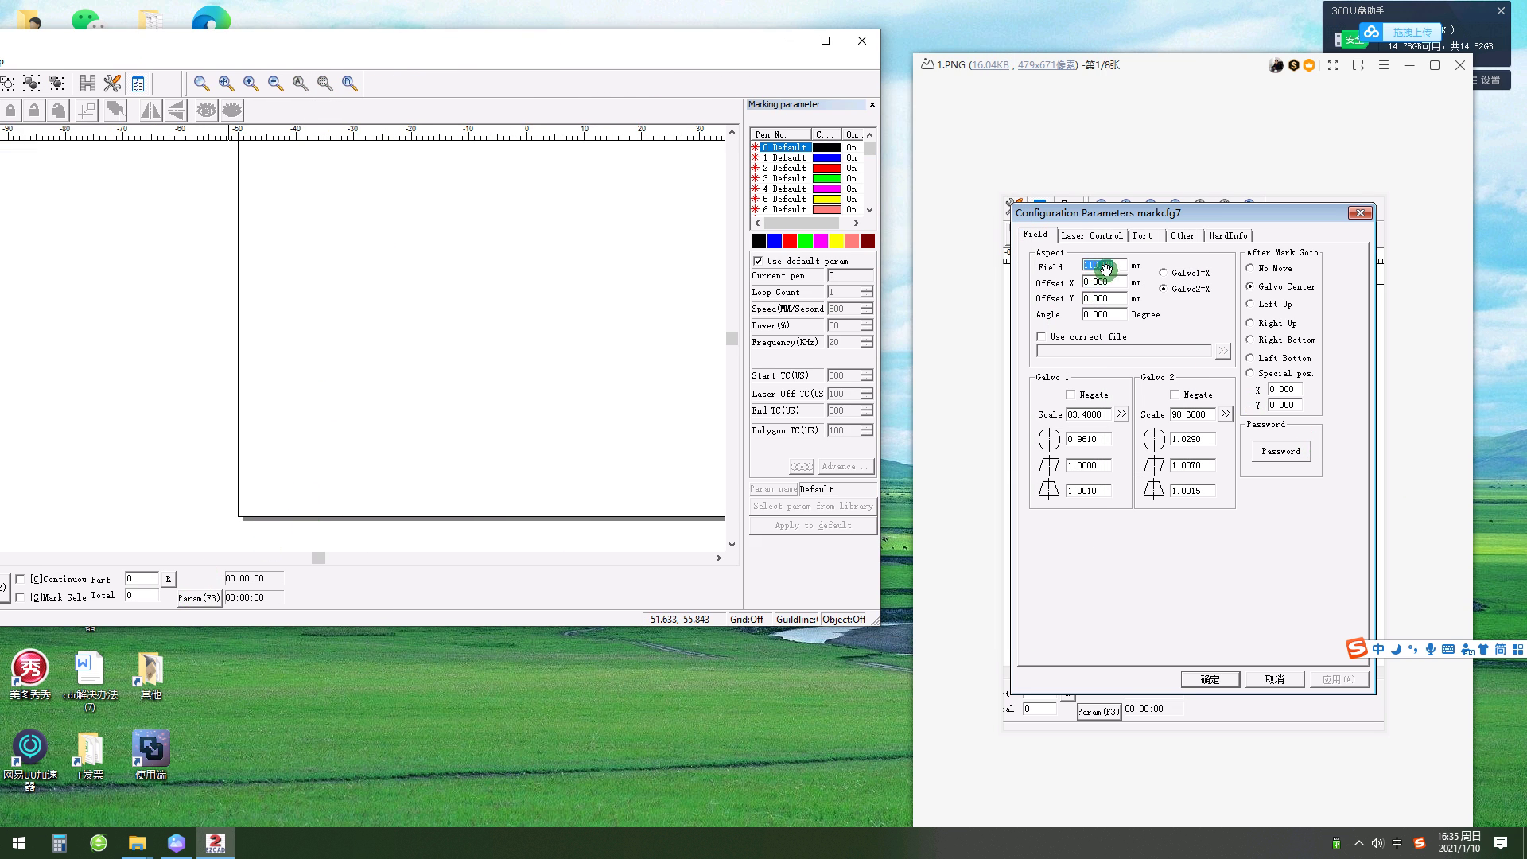
- Open the marking configuration and set the field options to Galvo2=X with Galvo Center as the position after marking
{"action": "left_click", "coordinate": [197, 598]}
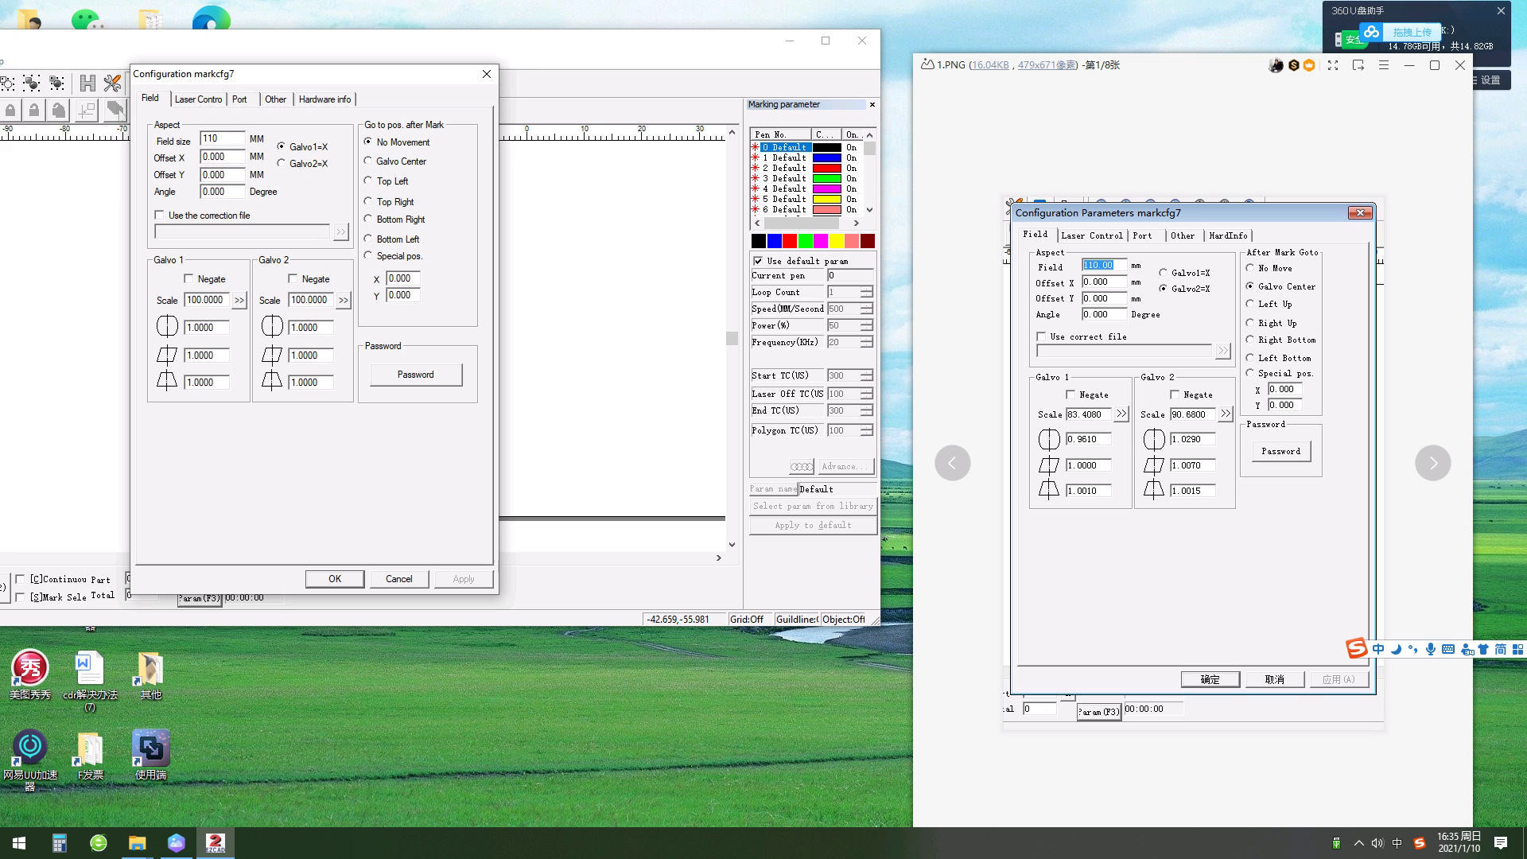
{"action": "left_click", "coordinate": [280, 163]}
{"action": "left_click", "coordinate": [369, 161]}
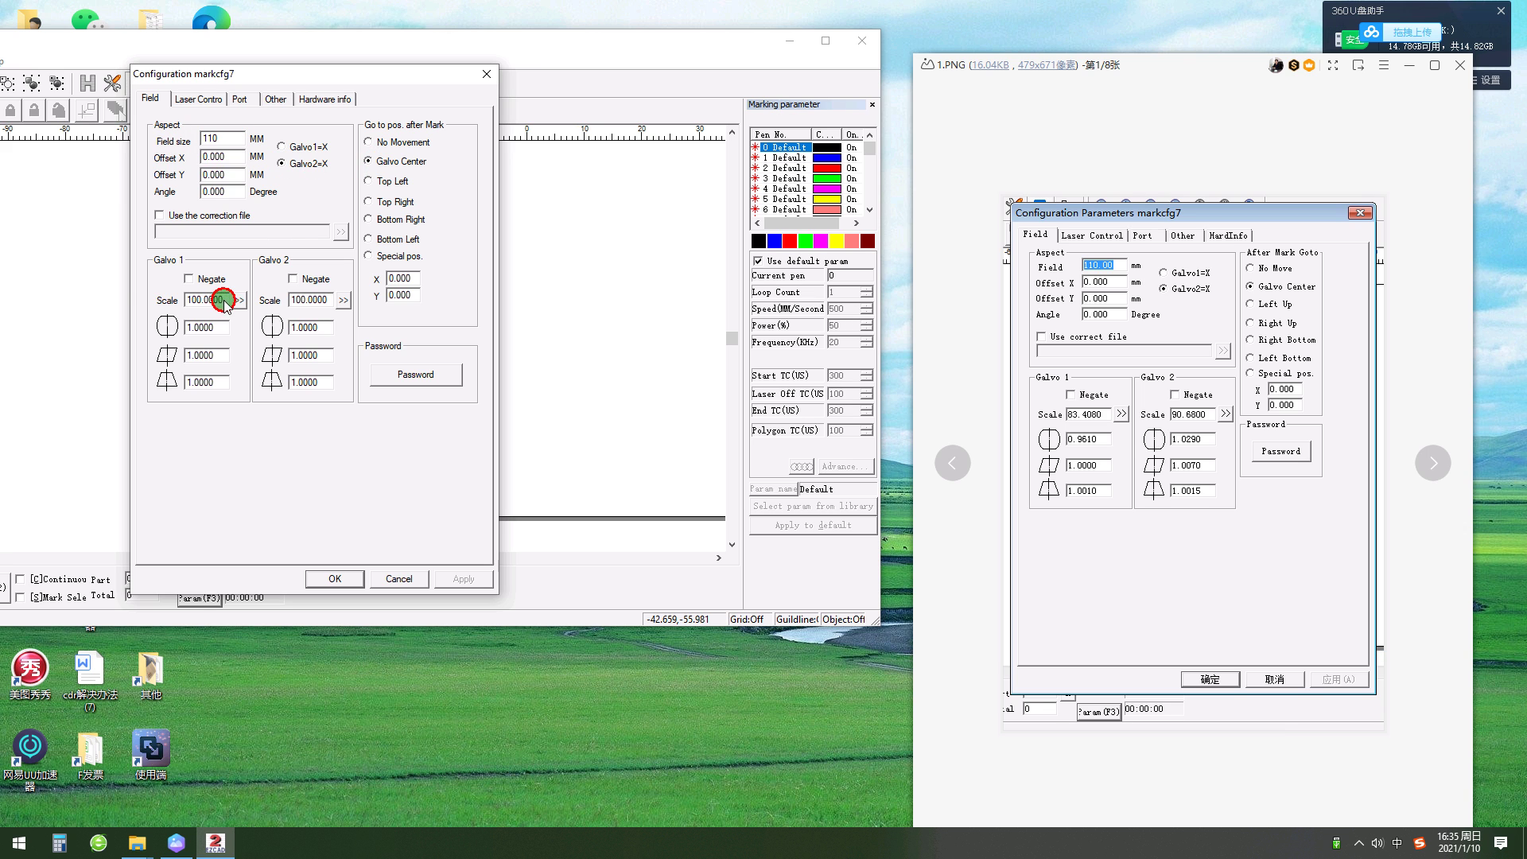
- Set the scale to 83.408 for Galvo 1 and 90.68 for Galvo 2, and Galvo 1's corrections to 0.961, 1.0000 and 1.001
{"action": "left_click_drag", "start_coordinate": [225, 303], "coordinate": [141, 287]}
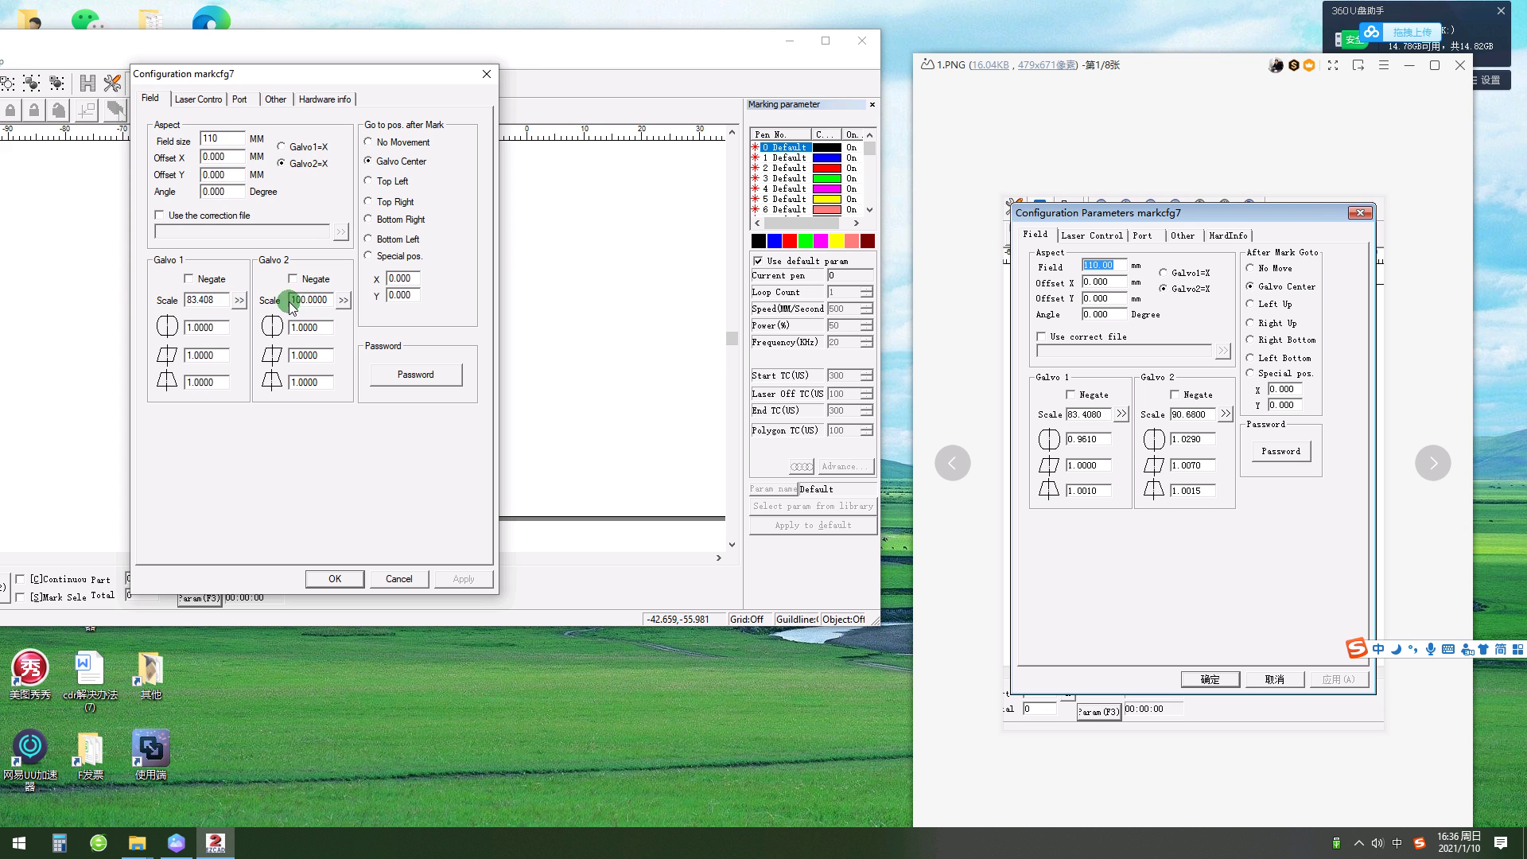
{"action": "left_click_drag", "start_coordinate": [331, 300], "coordinate": [226, 294]}
{"action": "left_click_drag", "start_coordinate": [232, 327], "coordinate": [100, 329]}
{"action": "left_click_drag", "start_coordinate": [227, 355], "coordinate": [129, 353]}
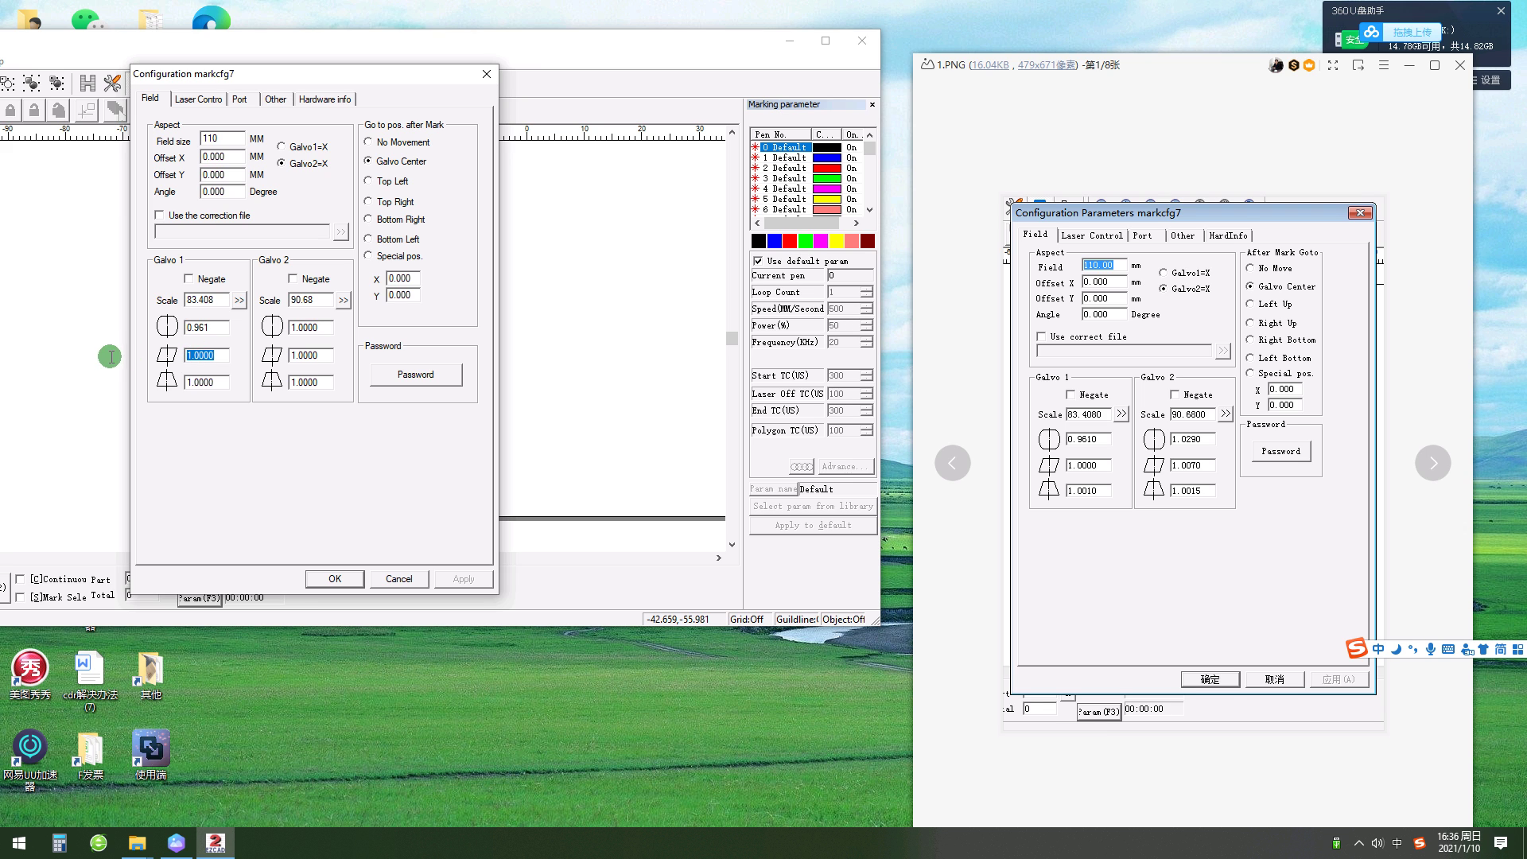
{"action": "left_click_drag", "start_coordinate": [228, 382], "coordinate": [109, 377]}
- Set the three Galvo 2 correction factors to 1.029, 1.007 and 1.0015
{"action": "left_click_drag", "start_coordinate": [317, 326], "coordinate": [188, 321]}
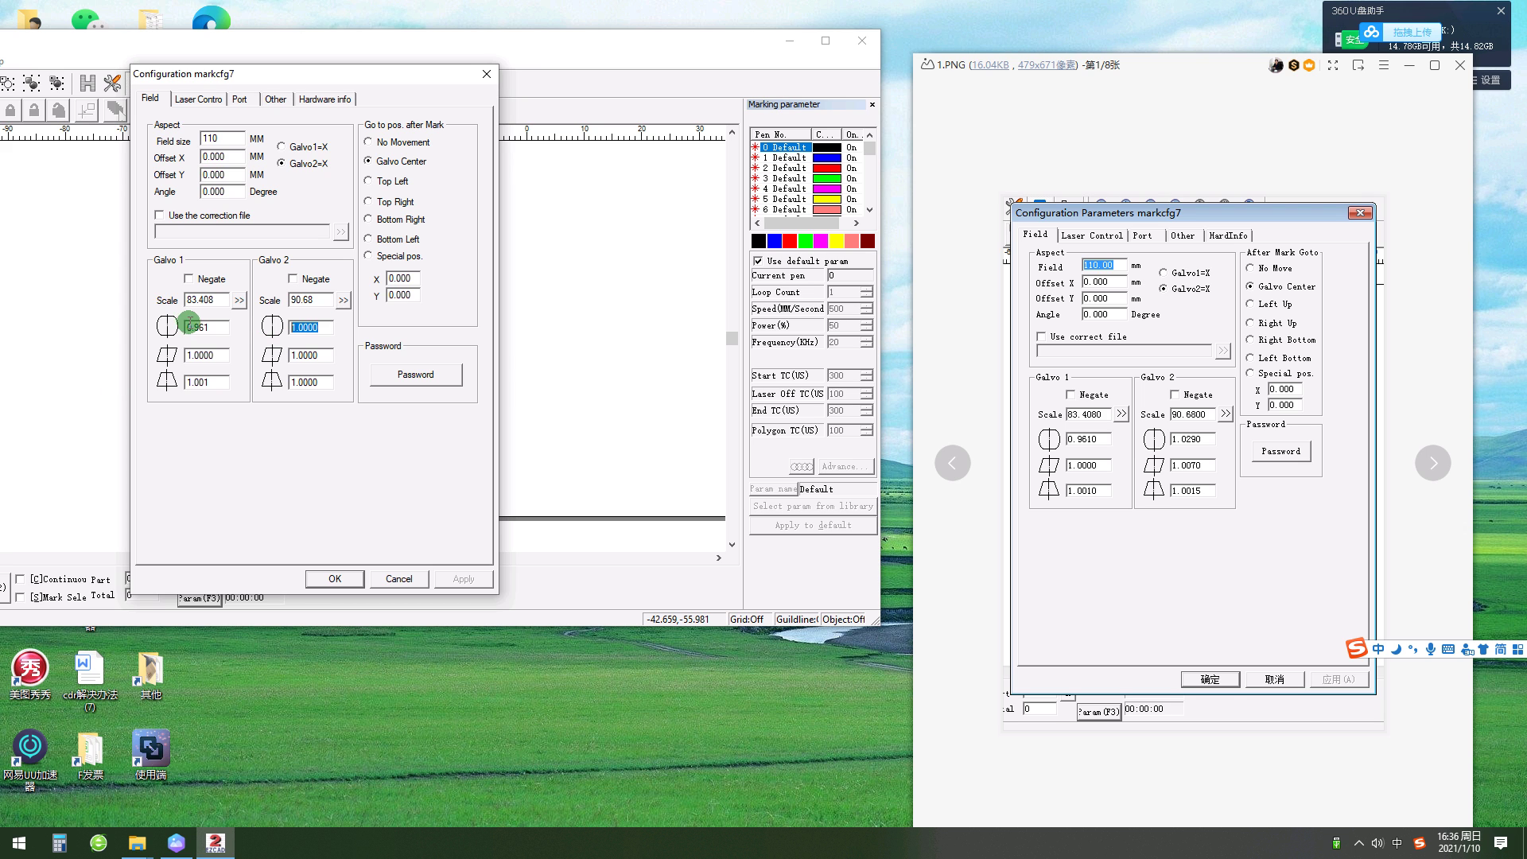
{"action": "left_click_drag", "start_coordinate": [318, 355], "coordinate": [201, 352]}
{"action": "left_click_drag", "start_coordinate": [326, 385], "coordinate": [204, 387]}
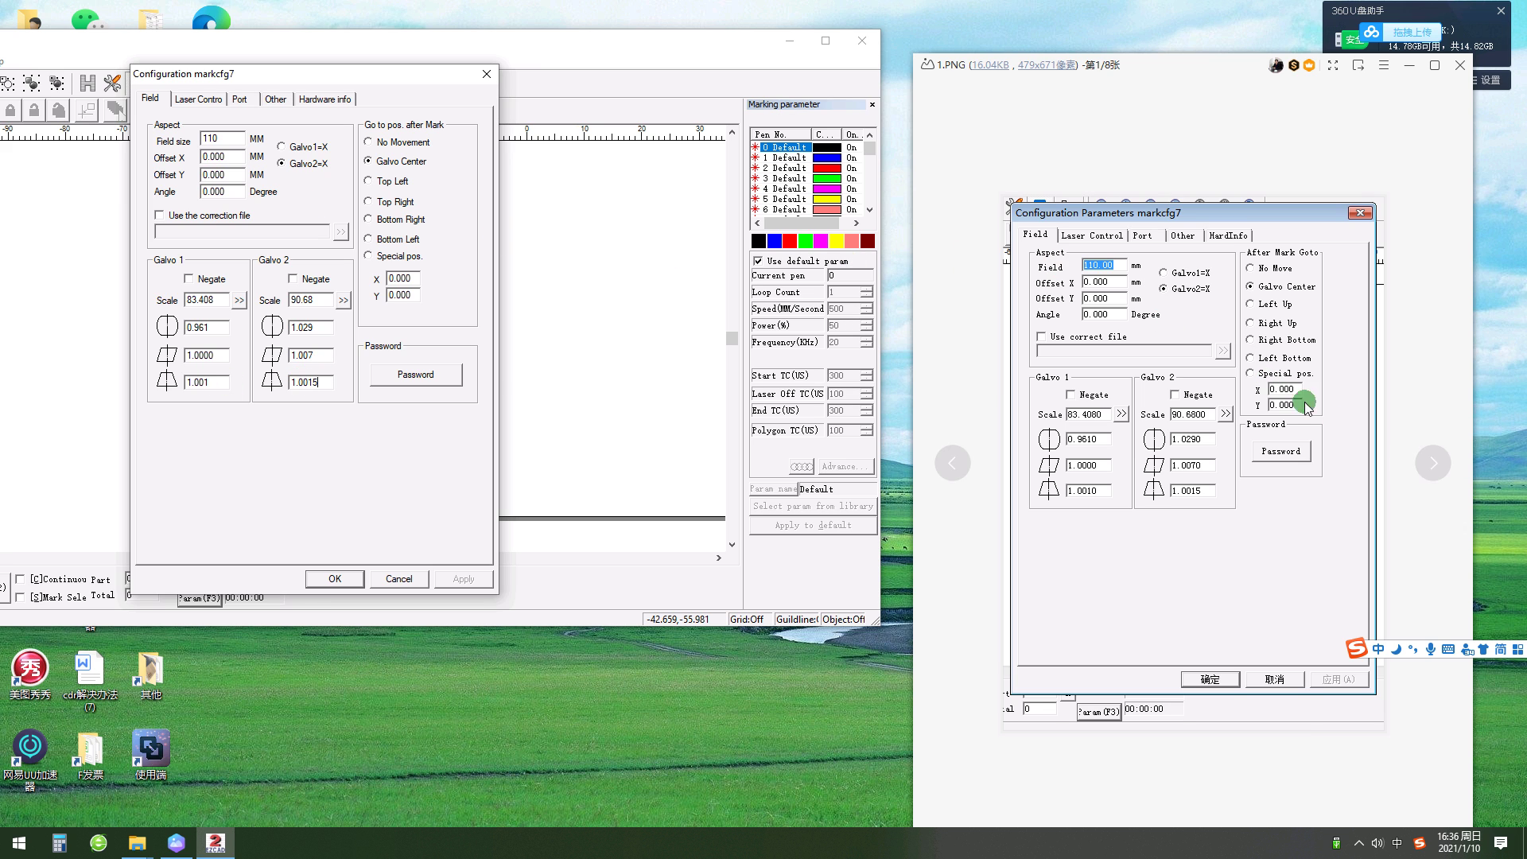
- Bring up parameter screenshot 2 and set the laser type to Fiber in the laser control settings
{"action": "left_click", "coordinate": [1433, 463]}
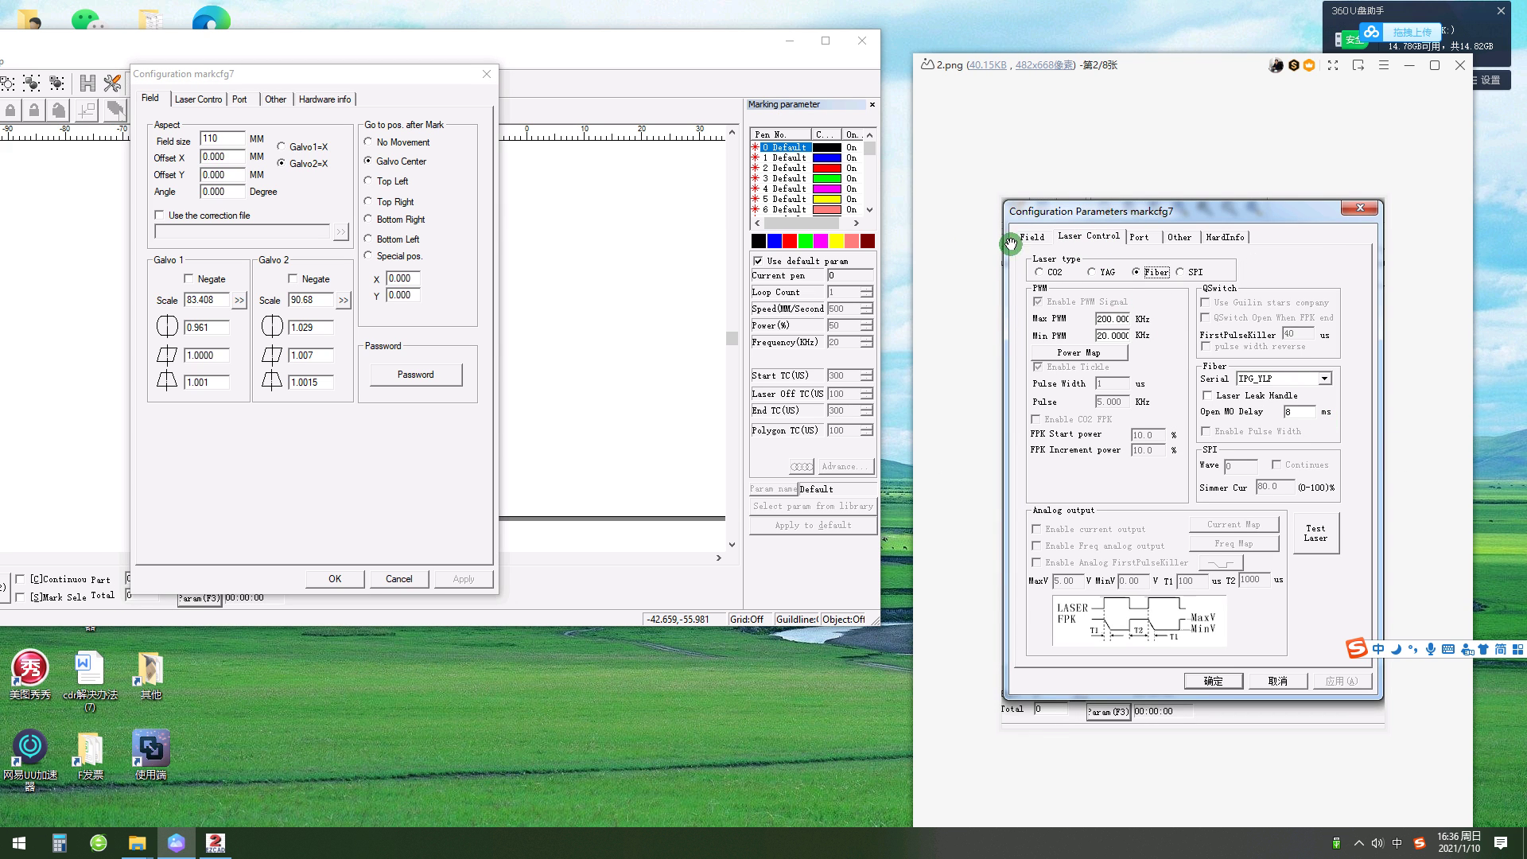
{"action": "left_click", "coordinate": [198, 99]}
{"action": "left_click", "coordinate": [257, 146]}
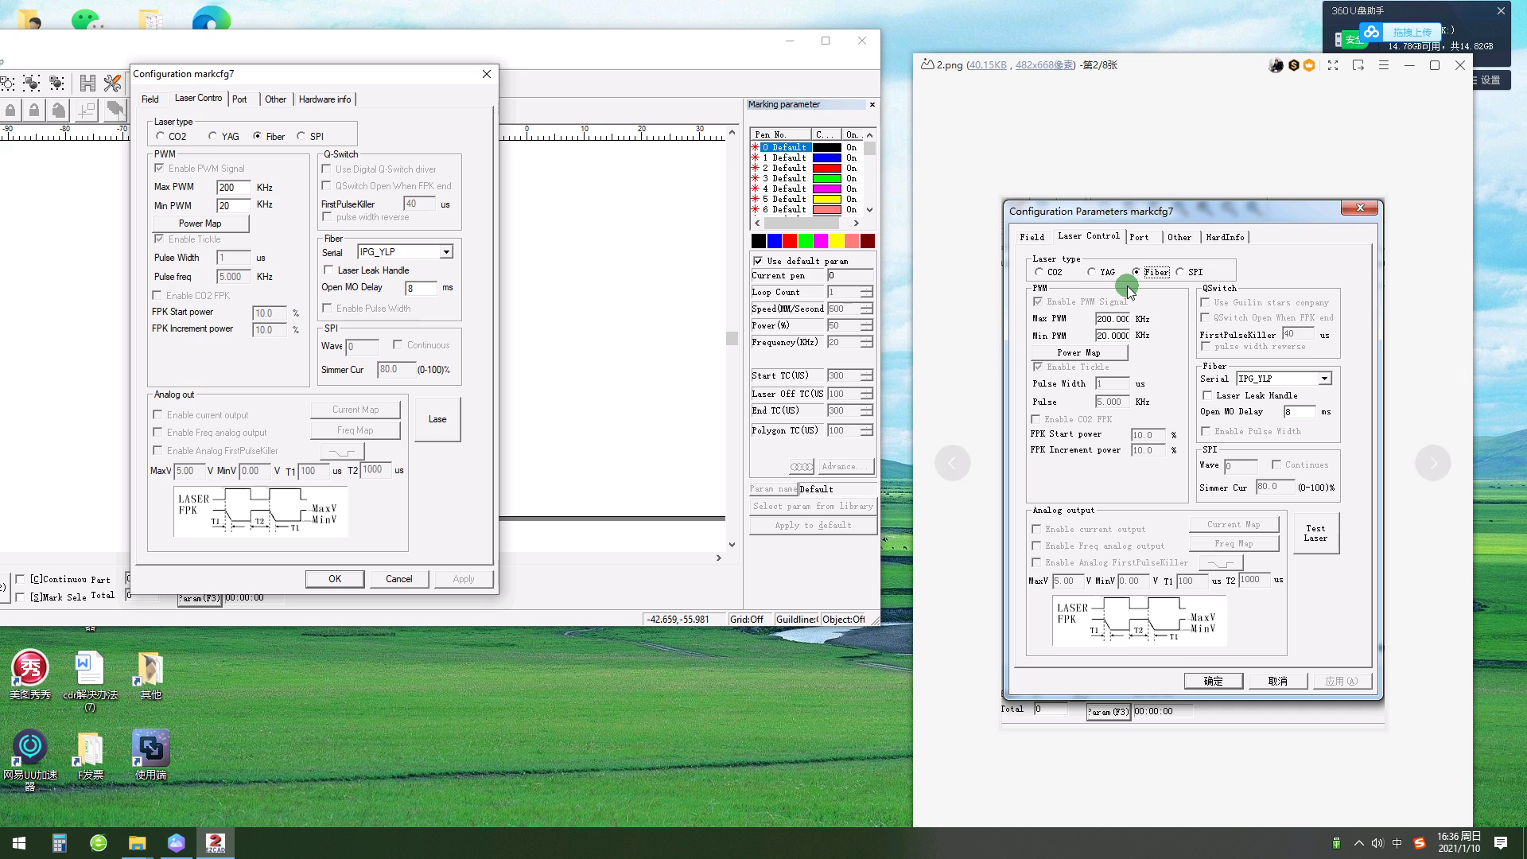
- Bring up parameter screenshot 3 and set the Start Marking IO input port to 4
{"action": "scroll", "coordinate": [1152, 334], "scroll_direction": "down", "scroll_amount": 1}
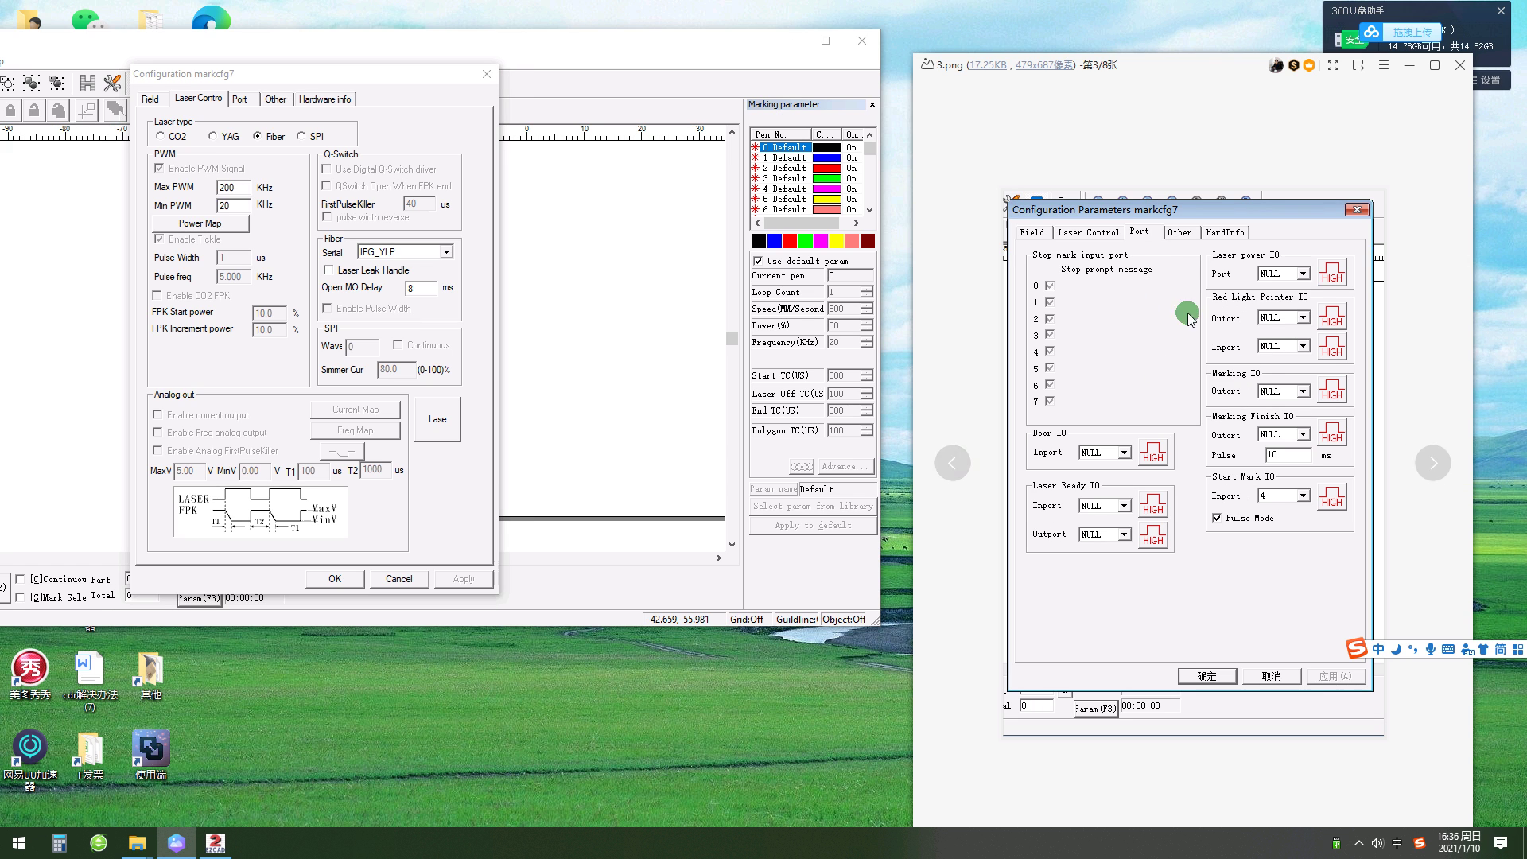
{"action": "left_click", "coordinate": [239, 99]}
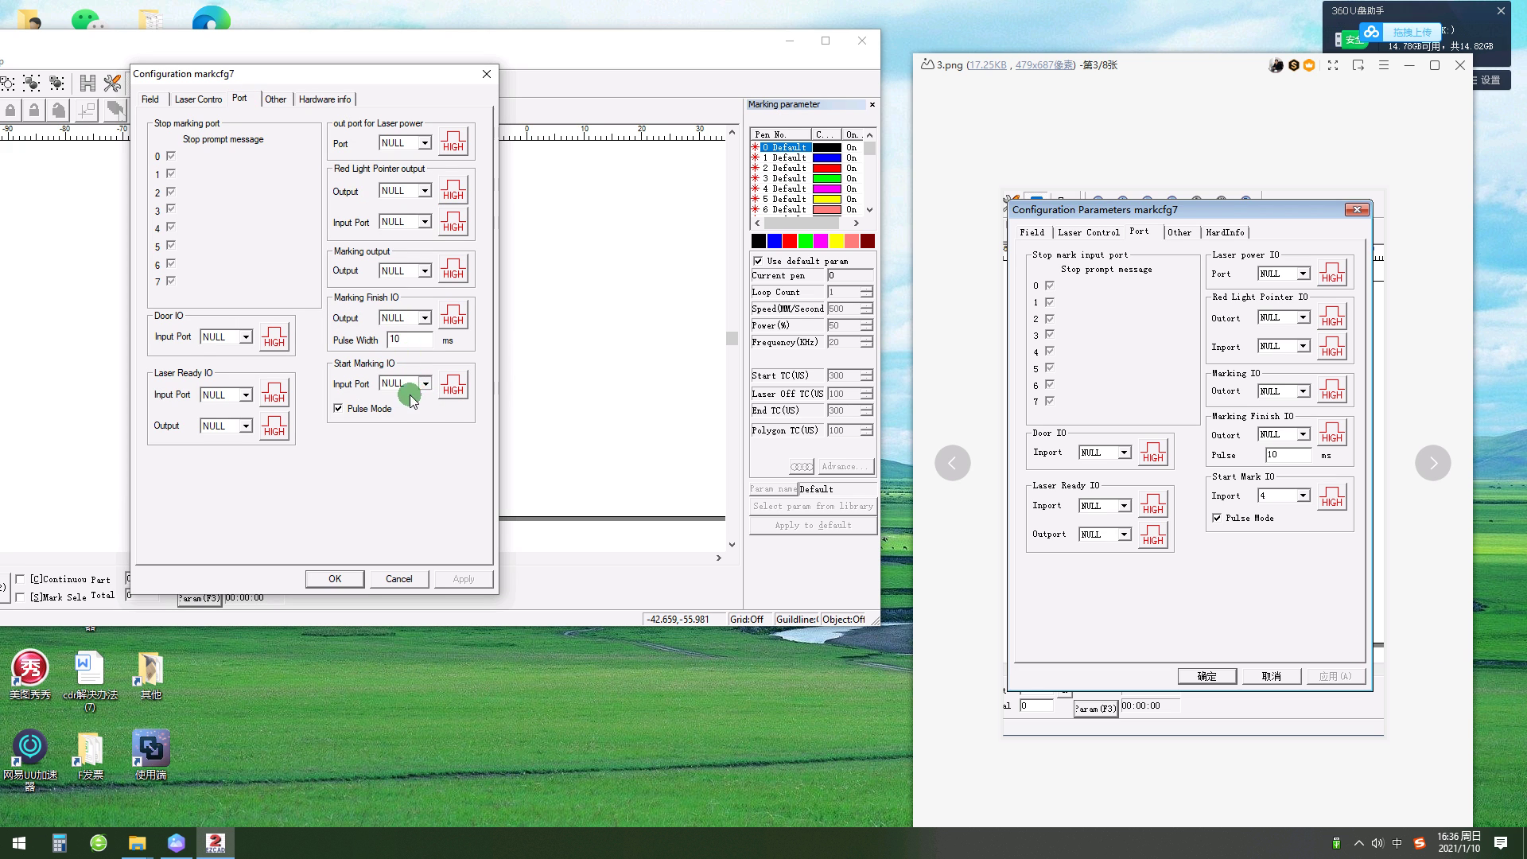
{"action": "left_click", "coordinate": [403, 383]}
{"action": "left_click", "coordinate": [397, 449]}
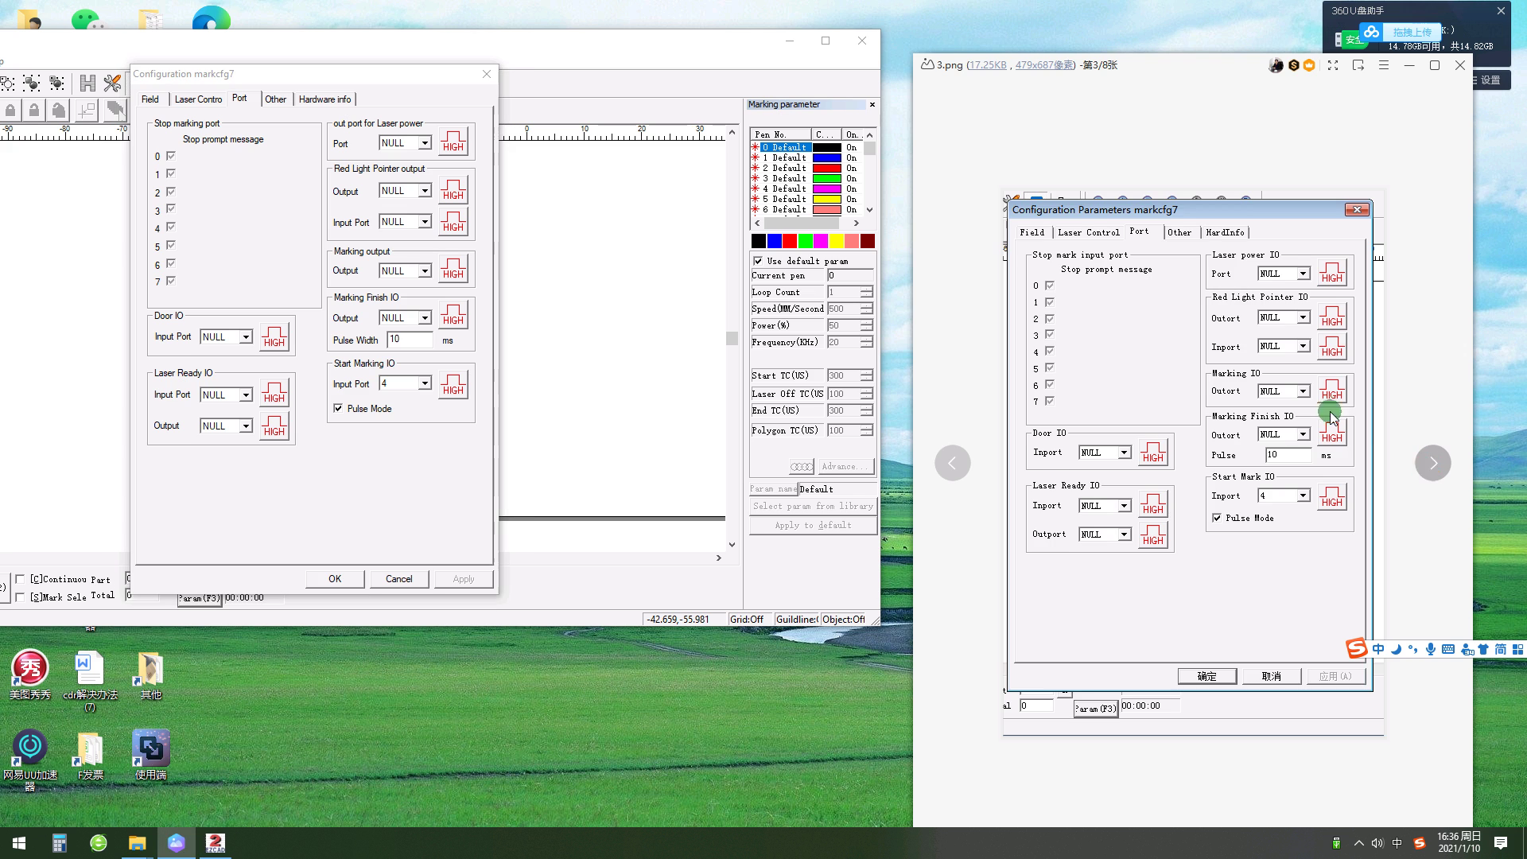
- Following parameter screenshot 4, set the red light pointer's Offset Pos X to -0.1, Size ScaleX to 1.01 and Size ScaleY to 1.02, and accept the configuration
{"action": "left_click", "coordinate": [1431, 468]}
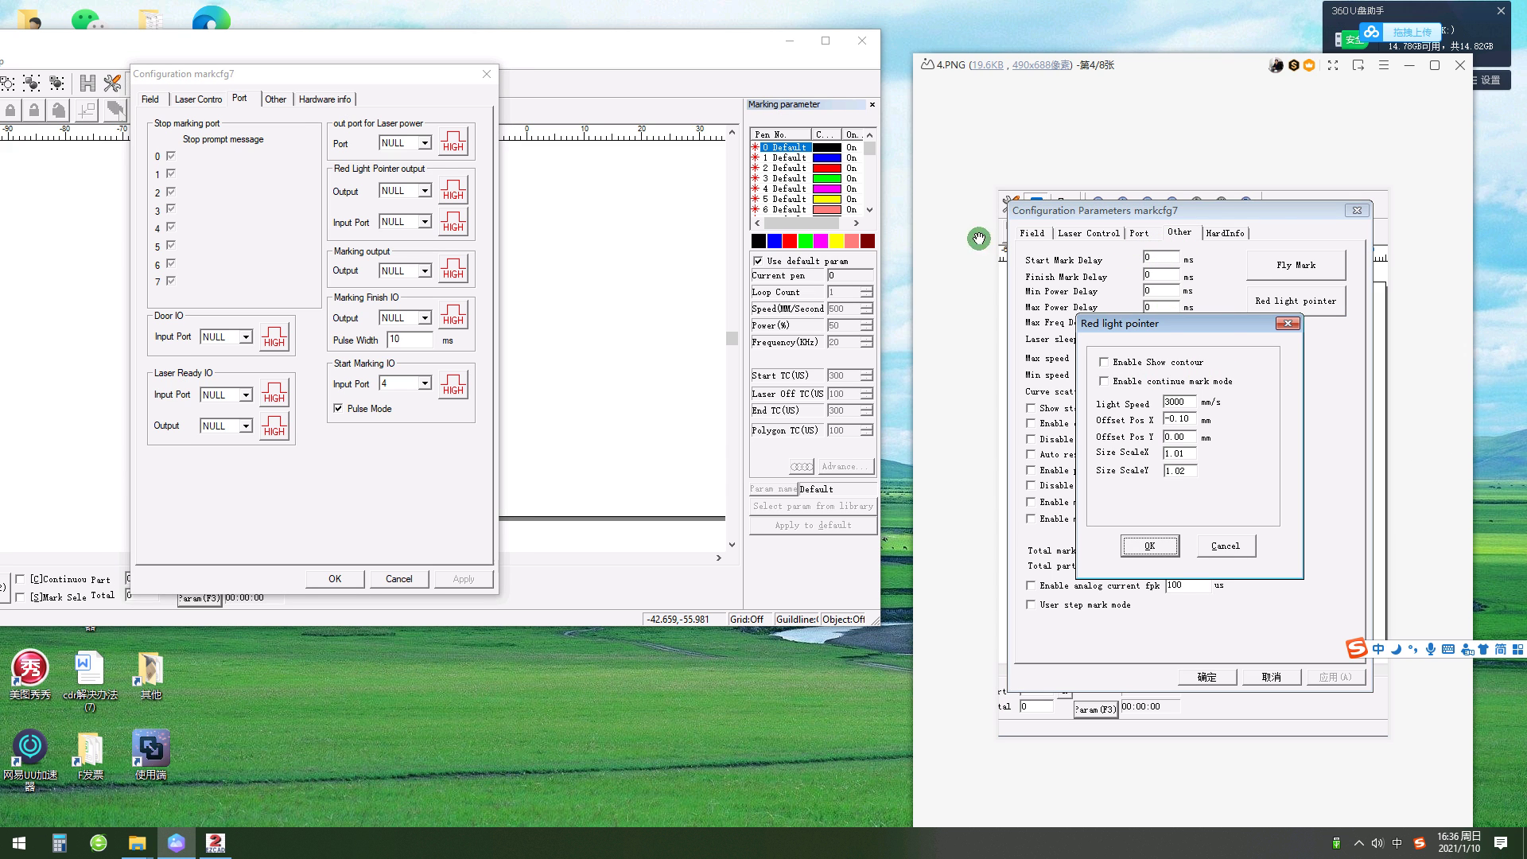
{"action": "left_click", "coordinate": [276, 98]}
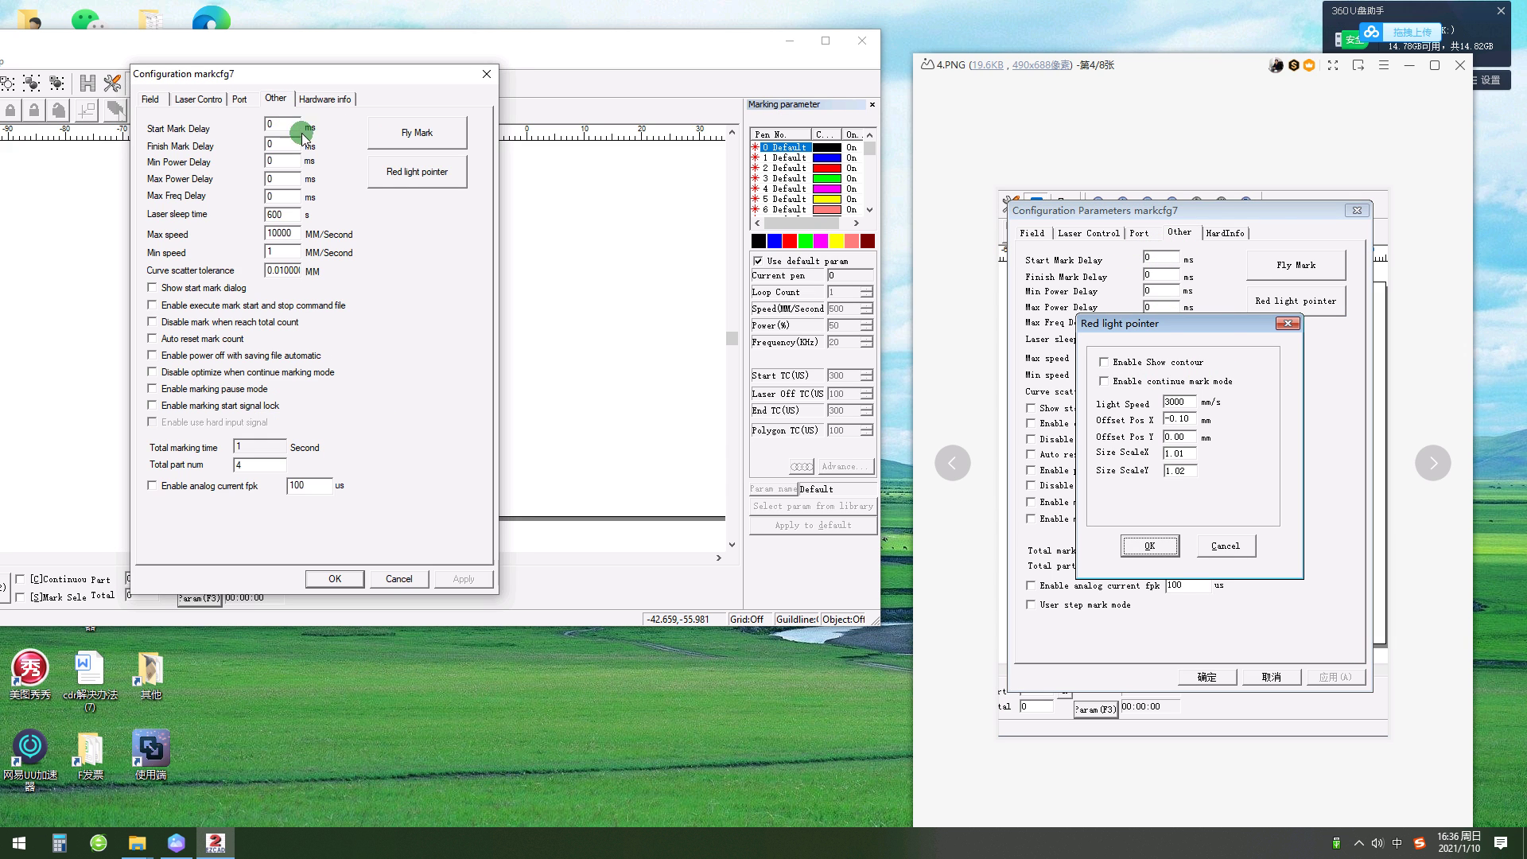
{"action": "left_click", "coordinate": [429, 174]}
{"action": "double_click", "coordinate": [316, 324]}
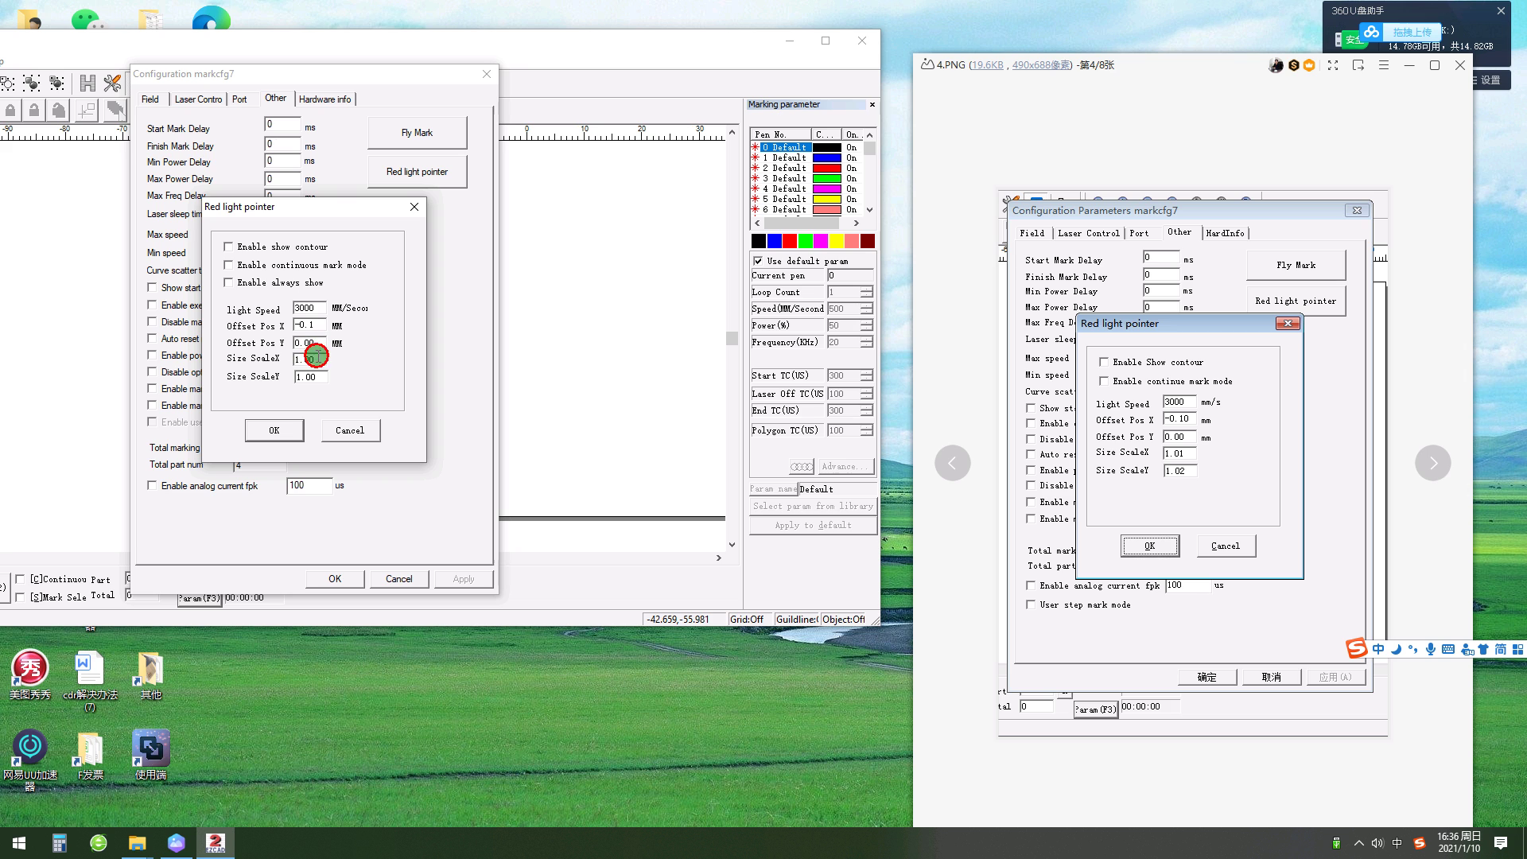
{"action": "left_click_drag", "start_coordinate": [296, 357], "coordinate": [194, 388]}
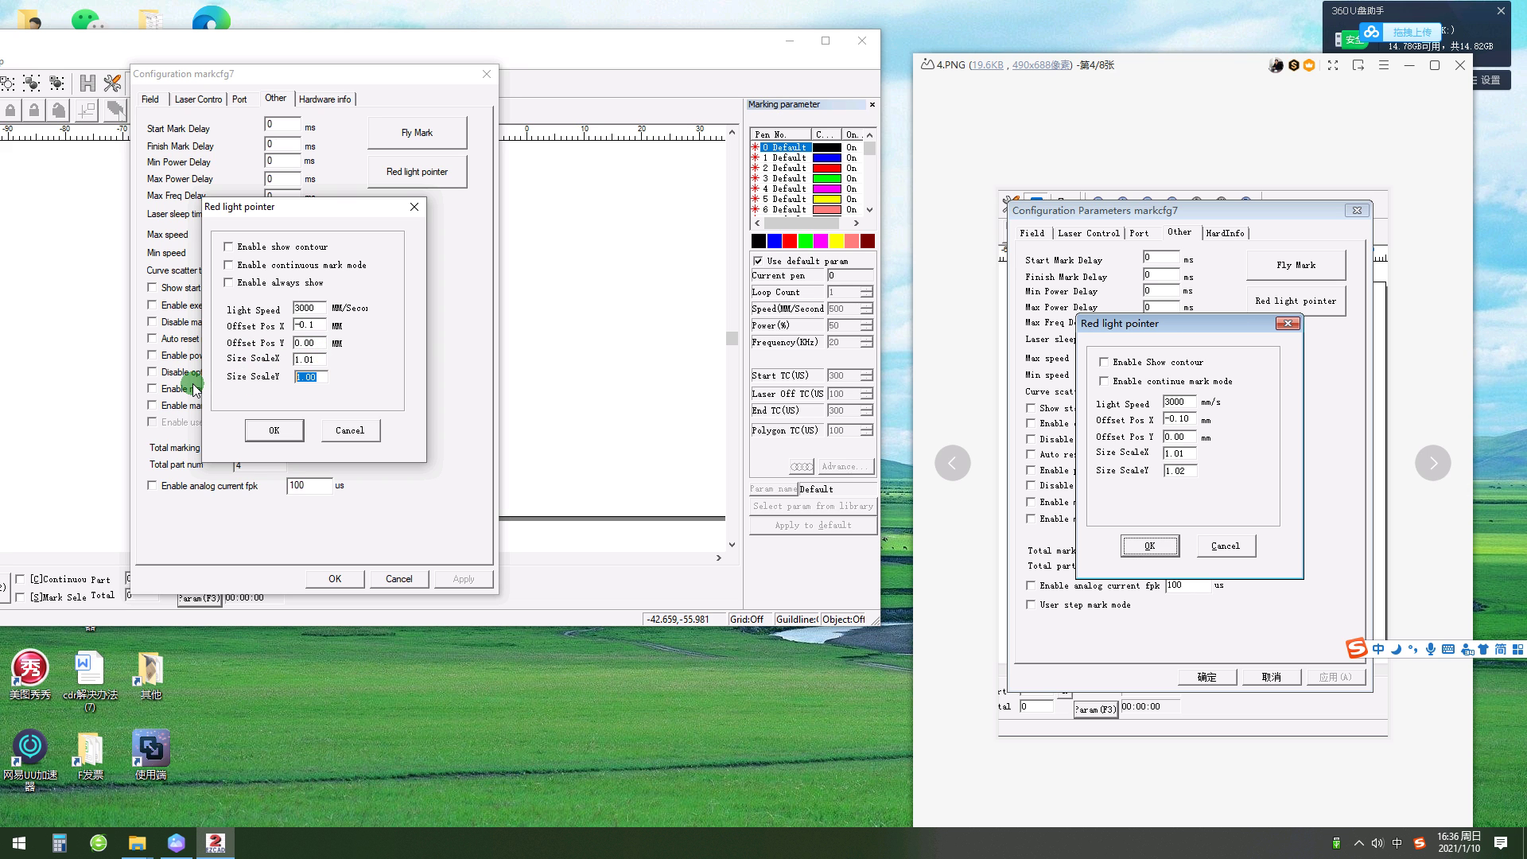
{"action": "left_click", "coordinate": [276, 431]}
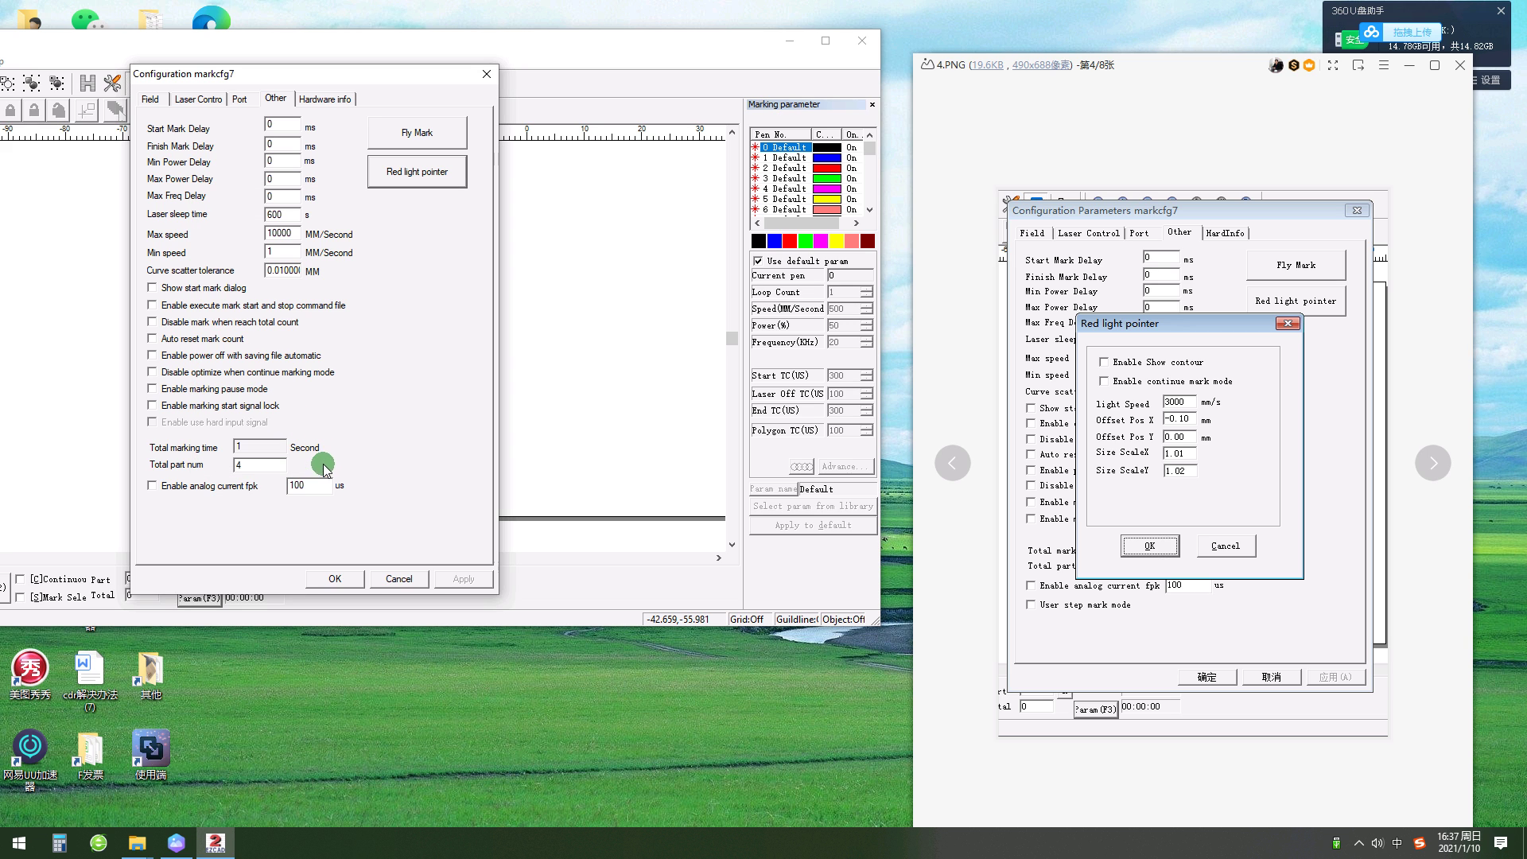
{"action": "left_click", "coordinate": [338, 579]}
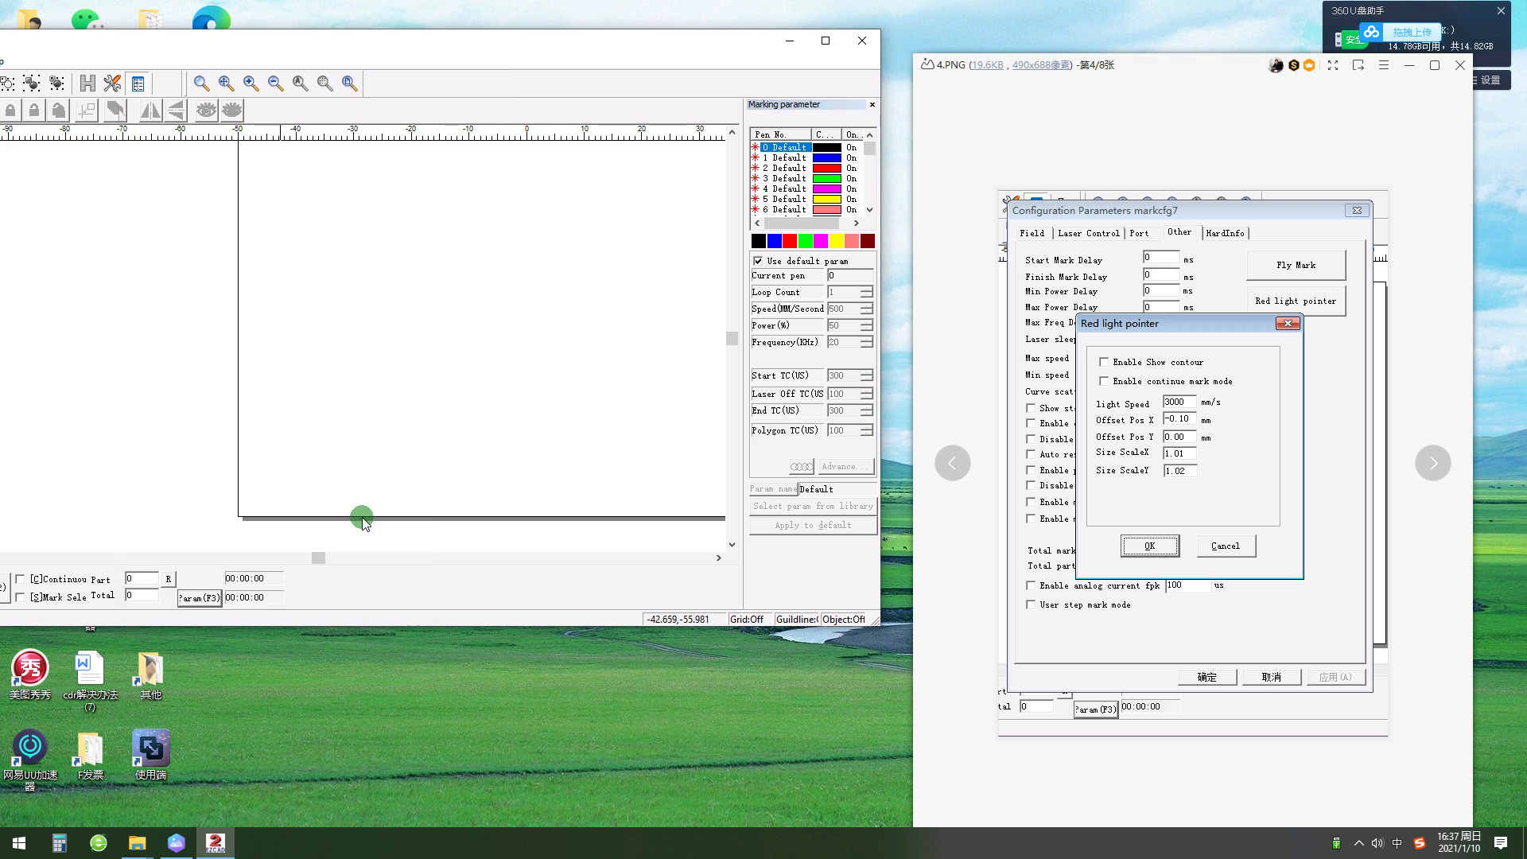
- Bring up parameter screenshot 5, disable Use default param, set the marking speed to 2000 mm/s and apply the parameters to default
{"action": "left_click", "coordinate": [1431, 466]}
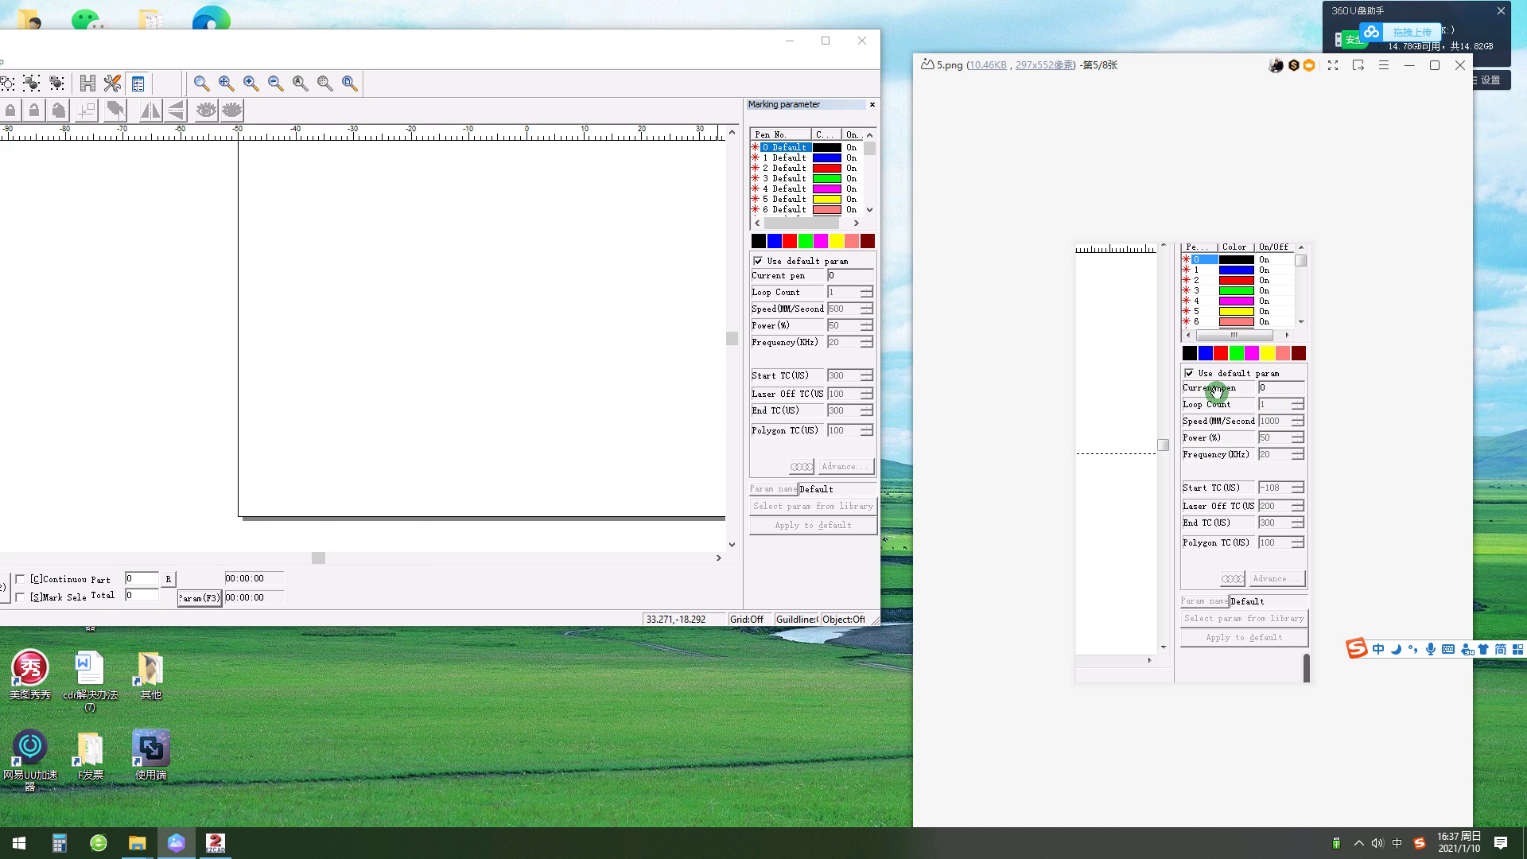
{"action": "left_click", "coordinate": [758, 261]}
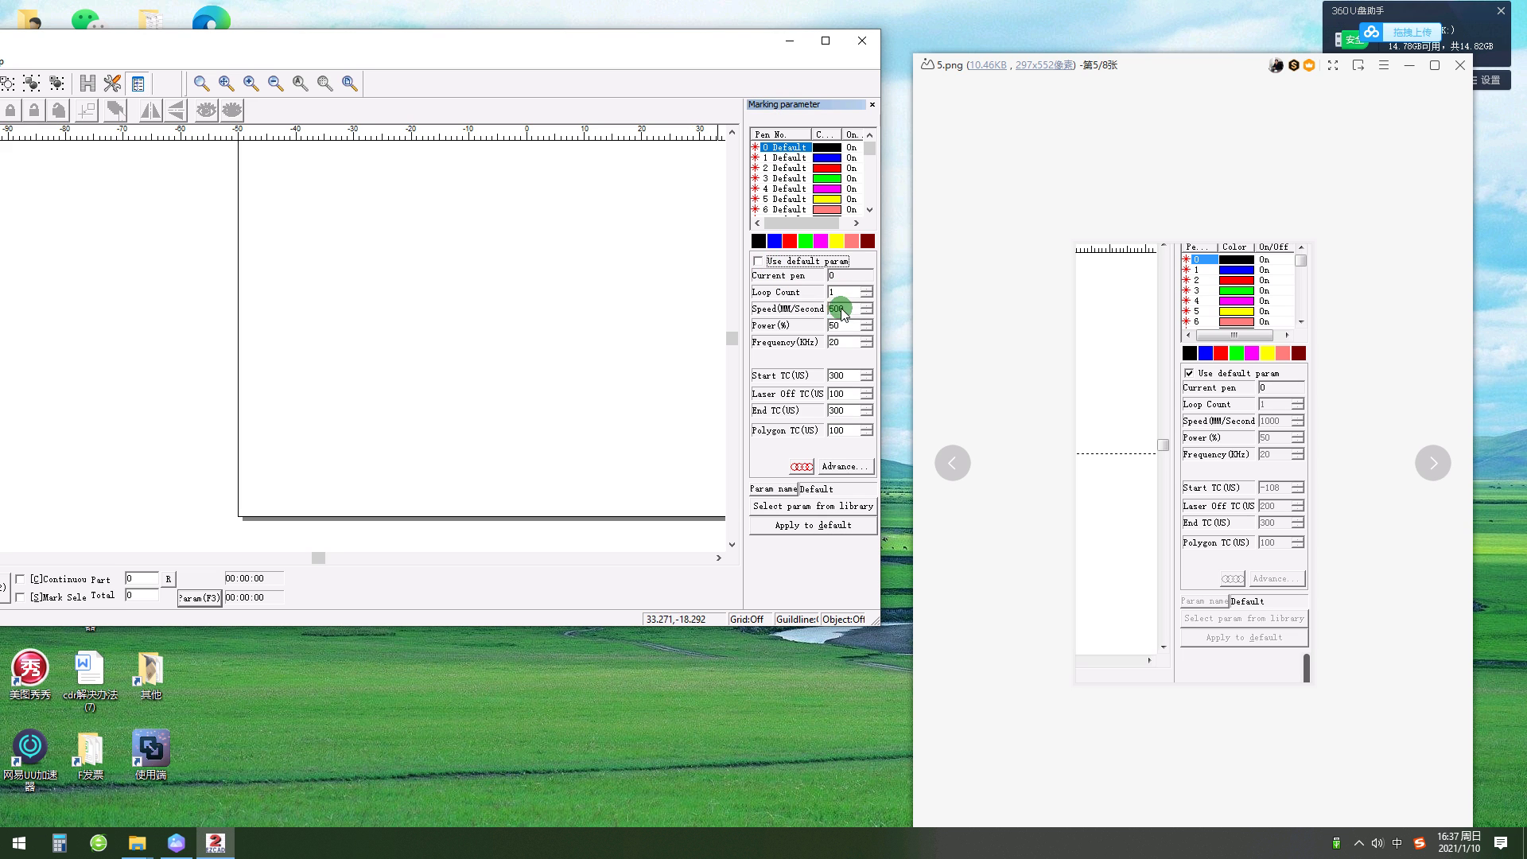
{"action": "left_click_drag", "start_coordinate": [846, 309], "coordinate": [753, 317]}
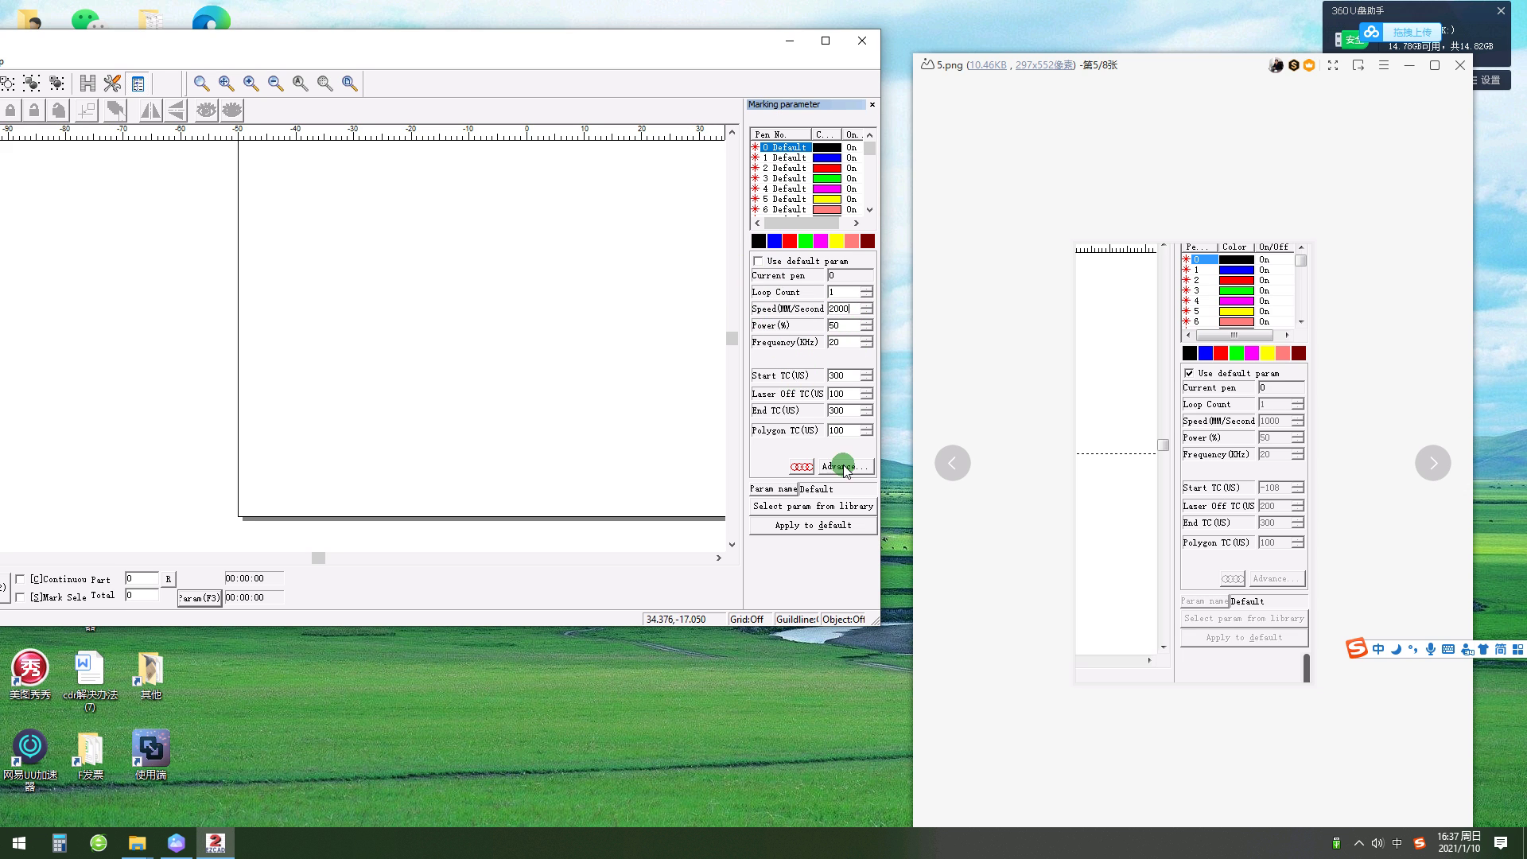
{"action": "left_click", "coordinate": [830, 526]}
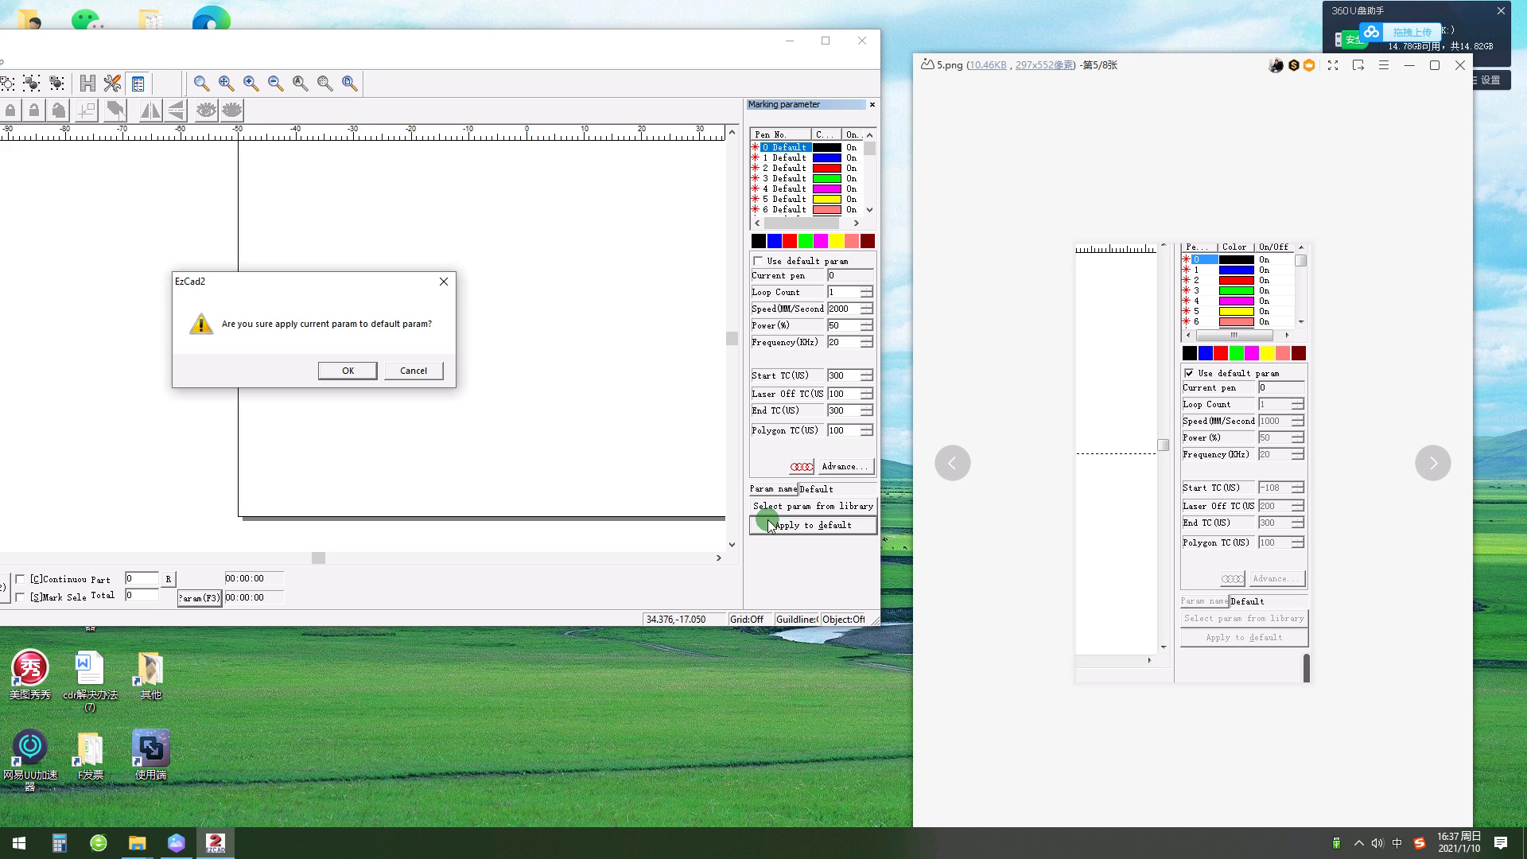
{"action": "left_click", "coordinate": [357, 371]}
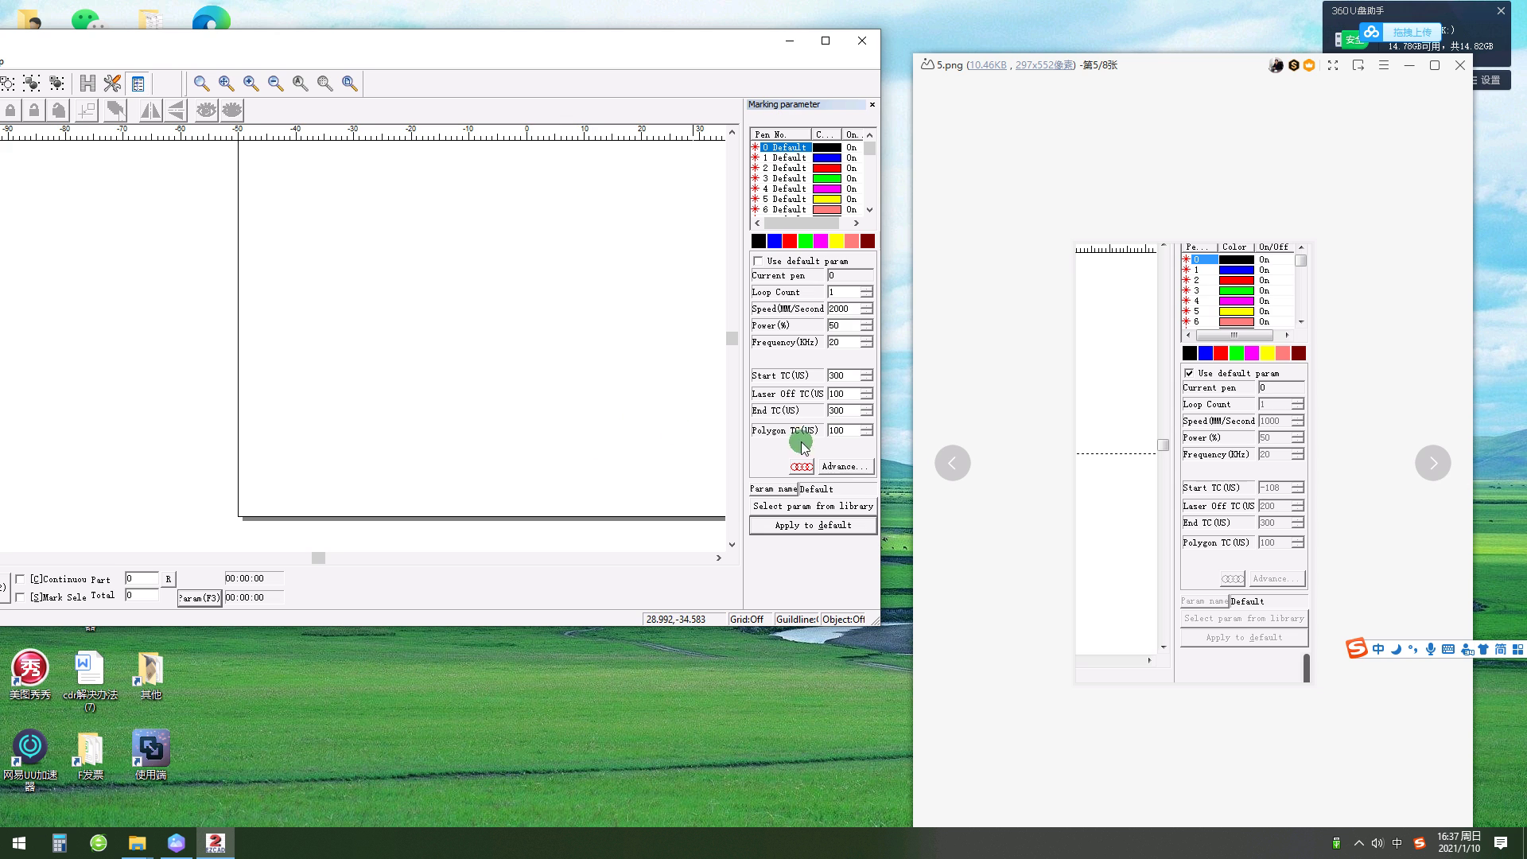
- Following parameter screenshot 6, set the workspace's left bottom corner to X -55, Y -55 and its size to 110 by 110 mm
{"action": "left_click", "coordinate": [1429, 465]}
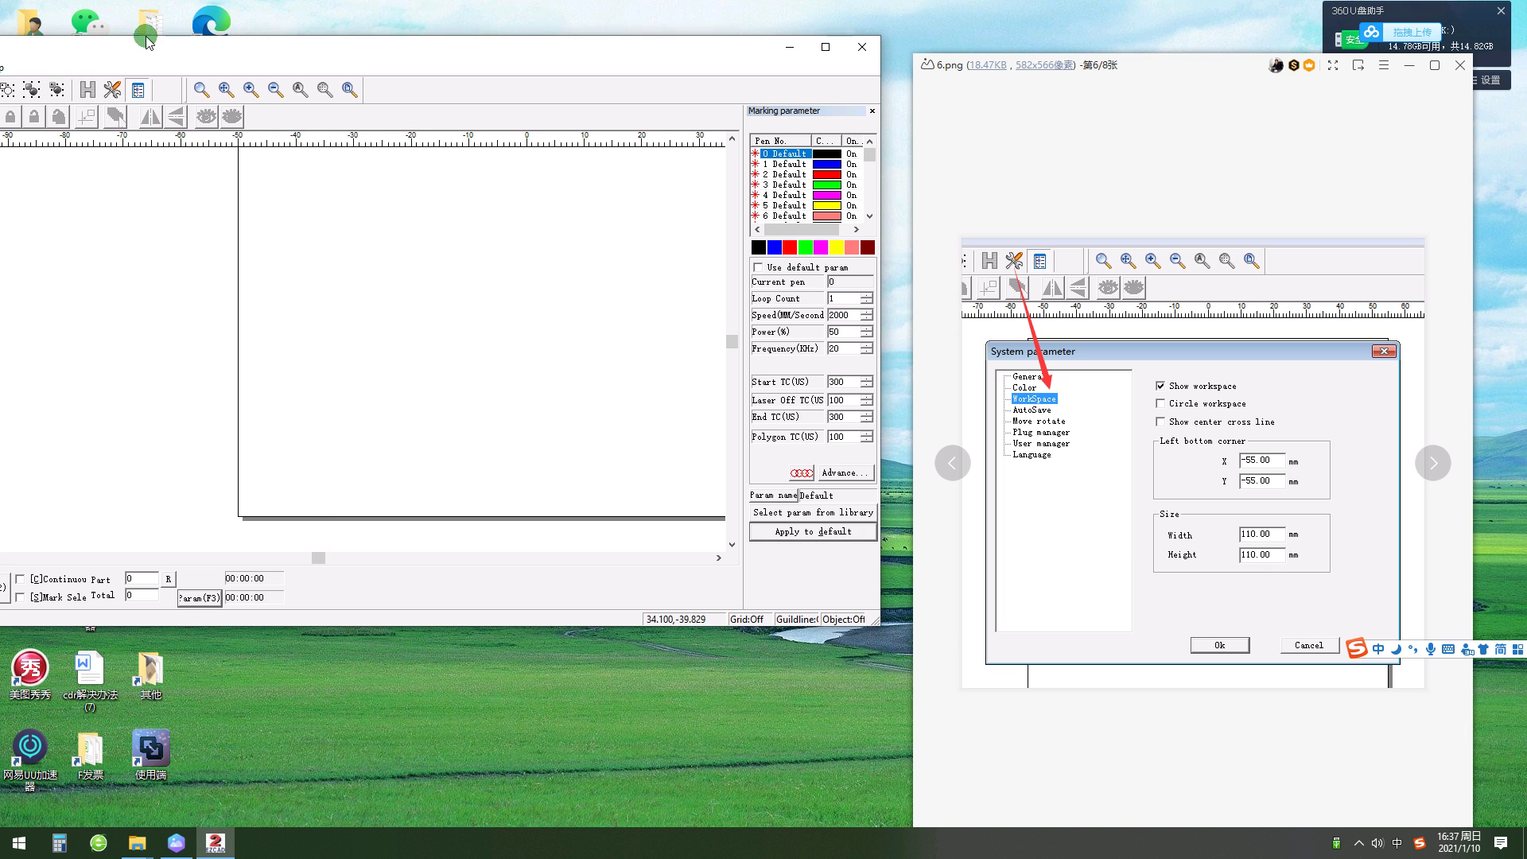
{"action": "left_click_drag", "start_coordinate": [151, 44], "coordinate": [230, 52]}
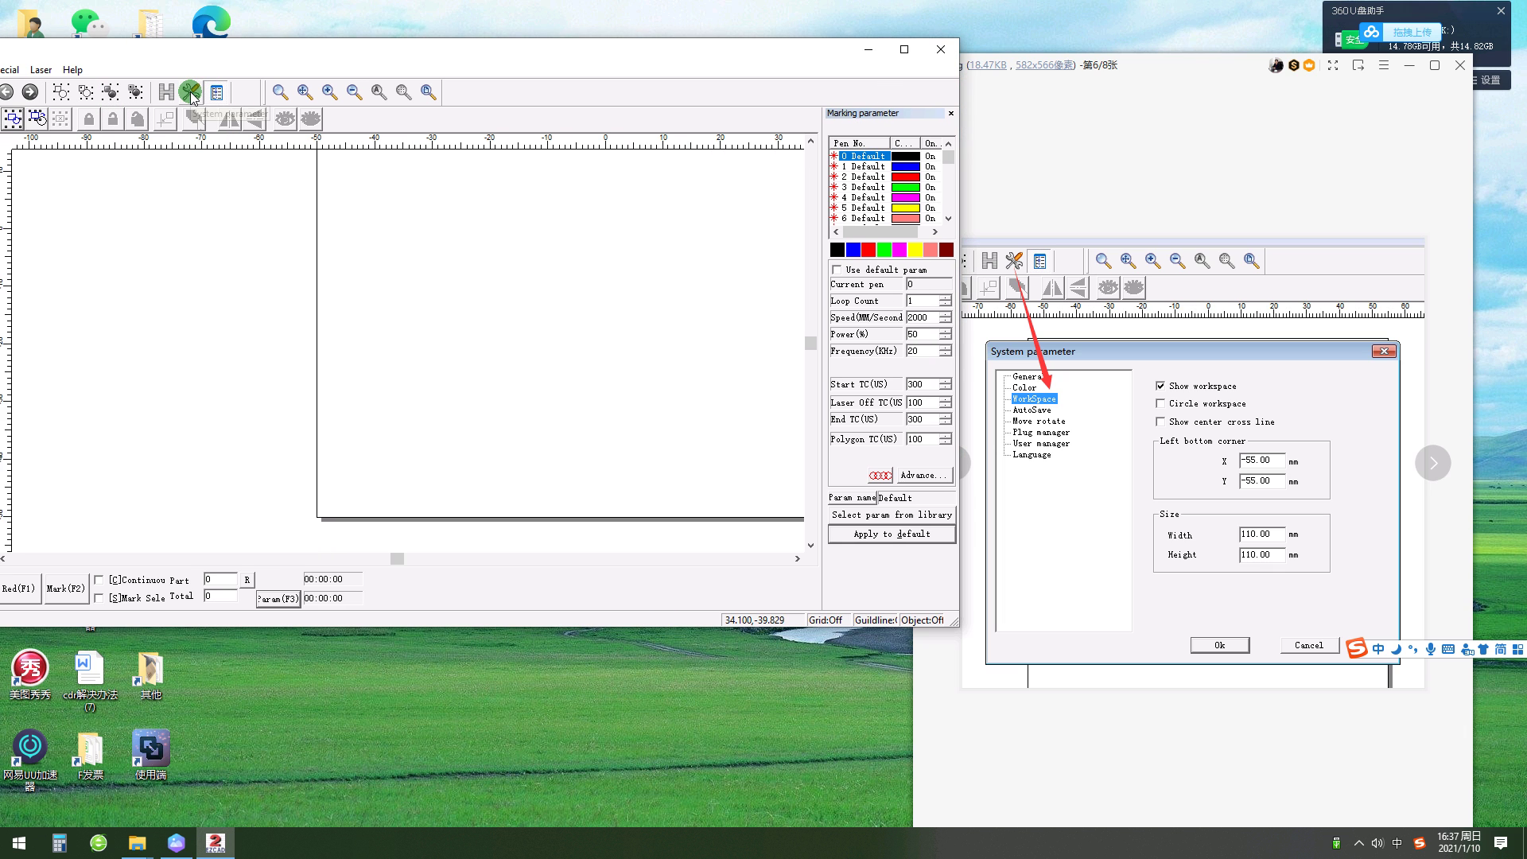
{"action": "left_click", "coordinate": [191, 93]}
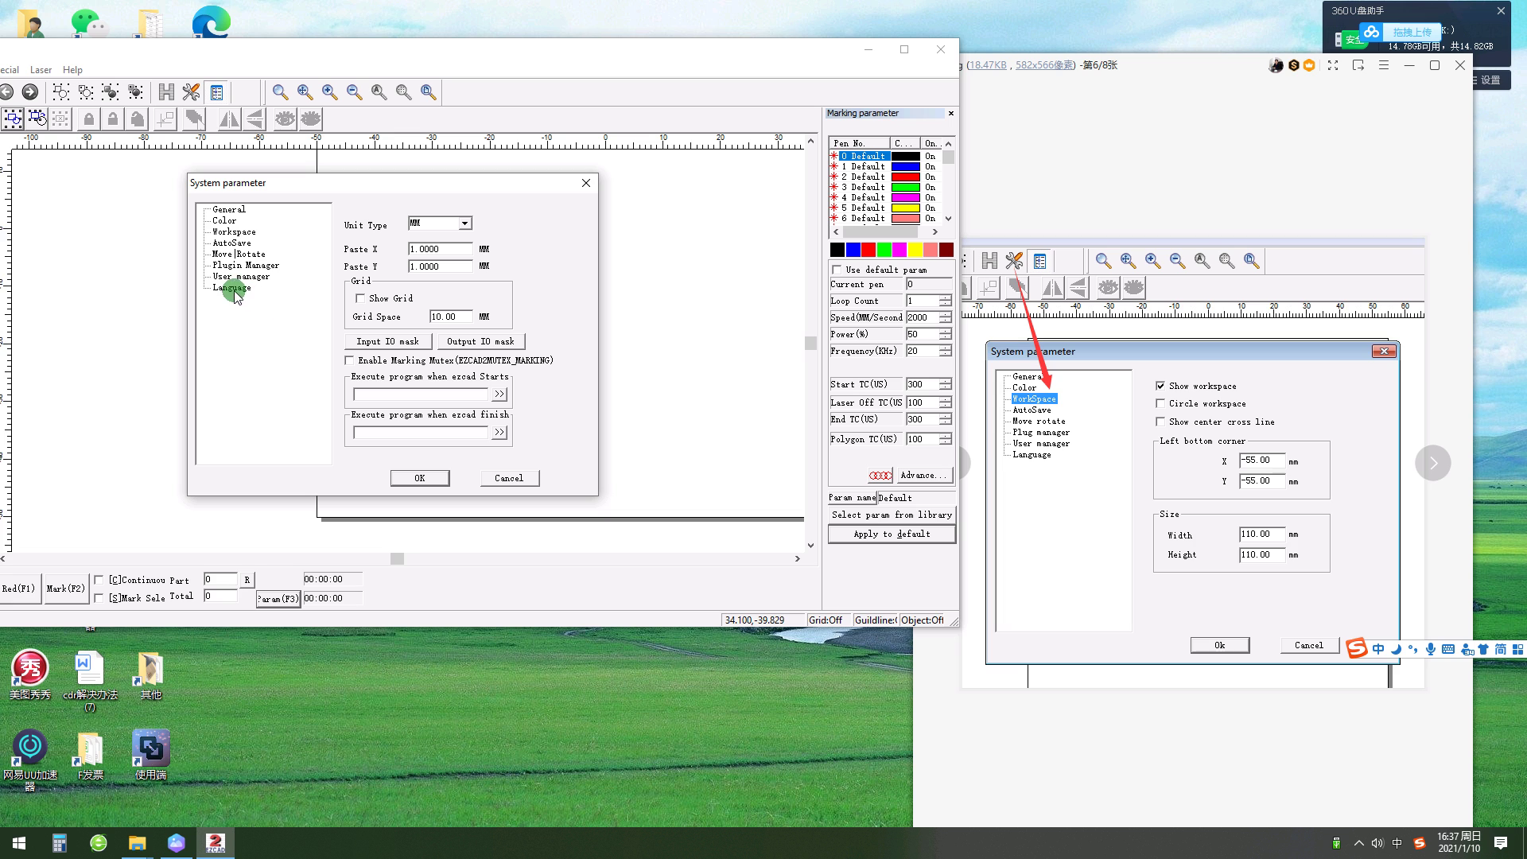
{"action": "left_click", "coordinate": [230, 231]}
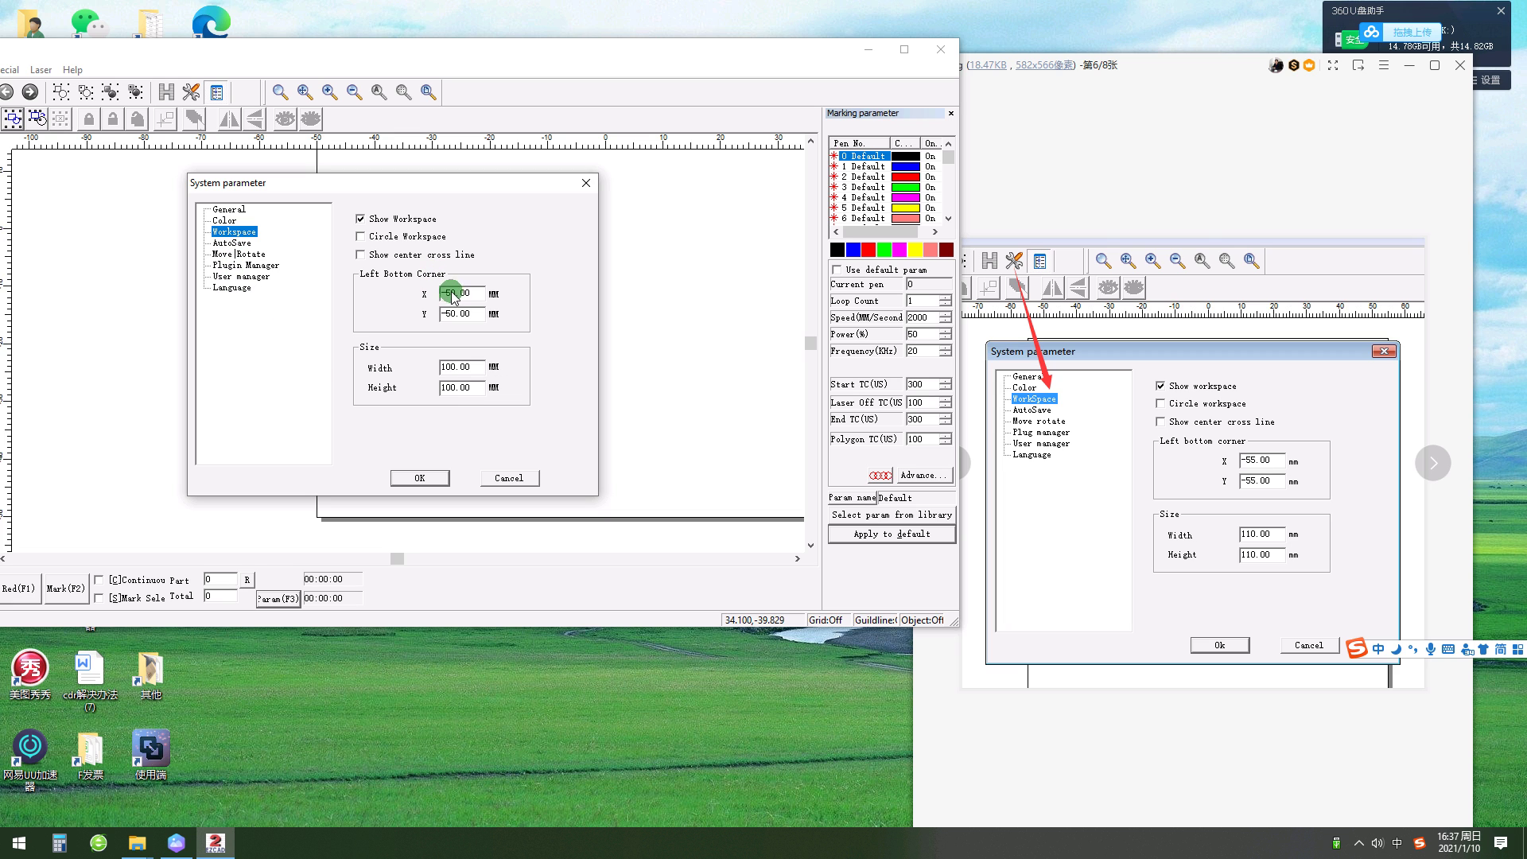
{"action": "double_click", "coordinate": [446, 293]}
{"action": "double_click", "coordinate": [467, 313]}
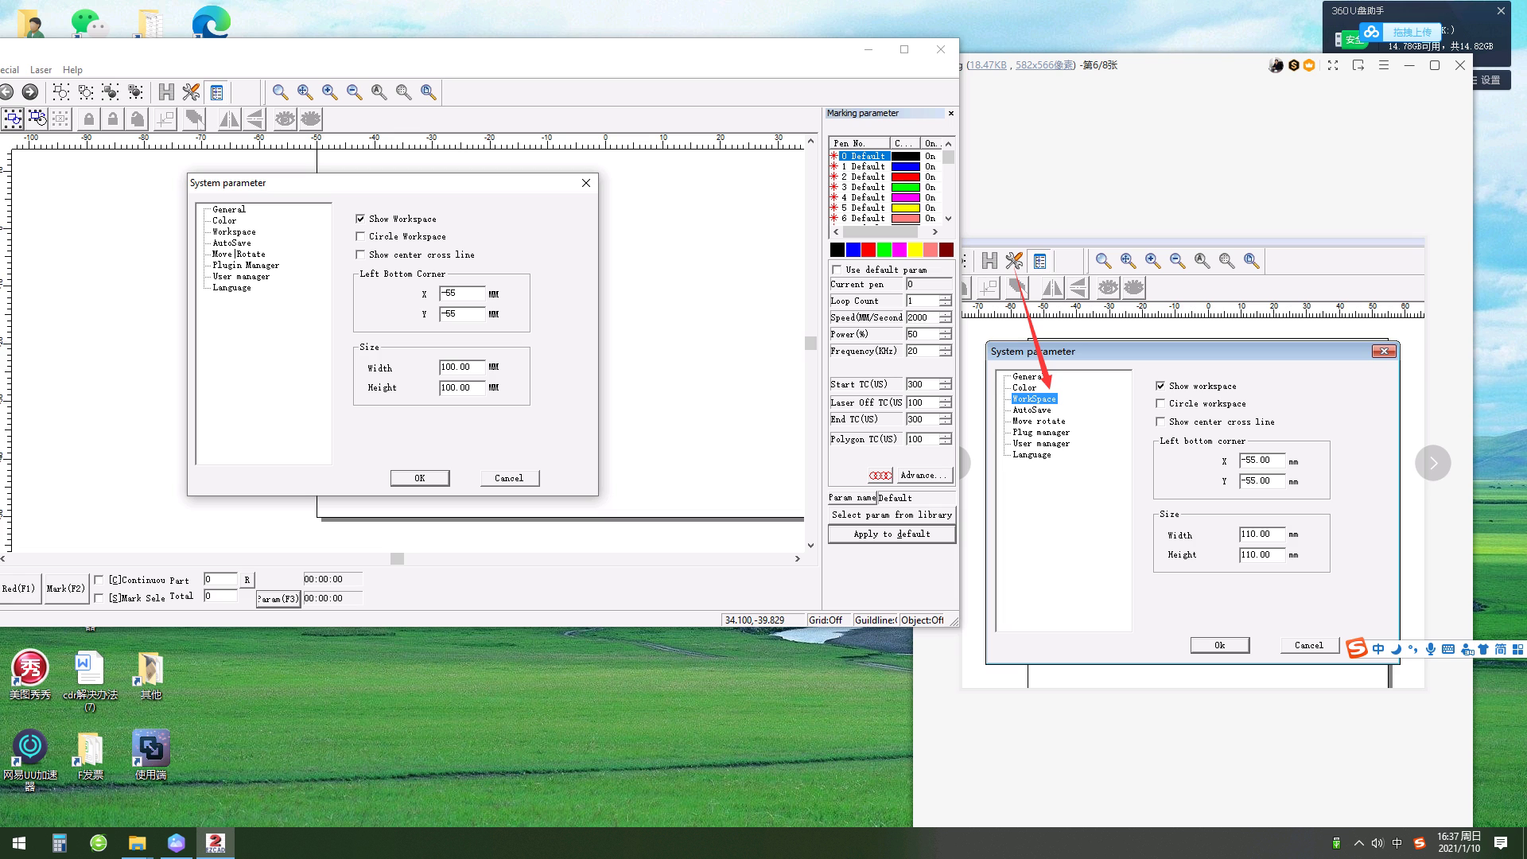
{"action": "double_click", "coordinate": [475, 365]}
{"action": "double_click", "coordinate": [470, 387]}
{"action": "left_click", "coordinate": [420, 478]}
{"action": "left_click", "coordinate": [420, 477]}
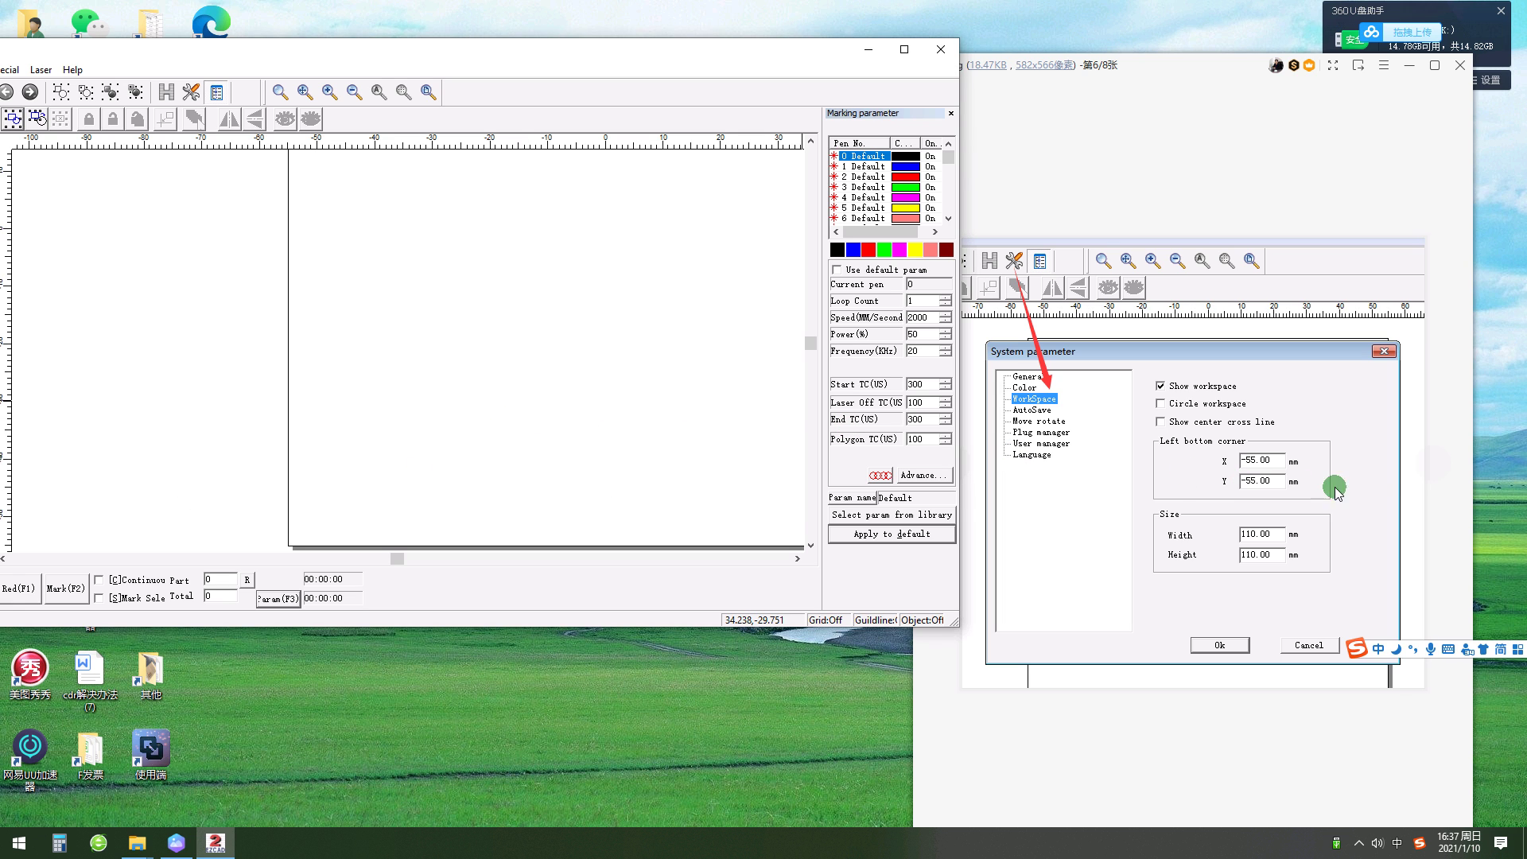
- Bring up the Hatch settings in parameter screenshot 7 and move the EzCad2 window fully into view
{"action": "left_click", "coordinate": [1393, 491]}
{"action": "left_click", "coordinate": [1065, 510]}
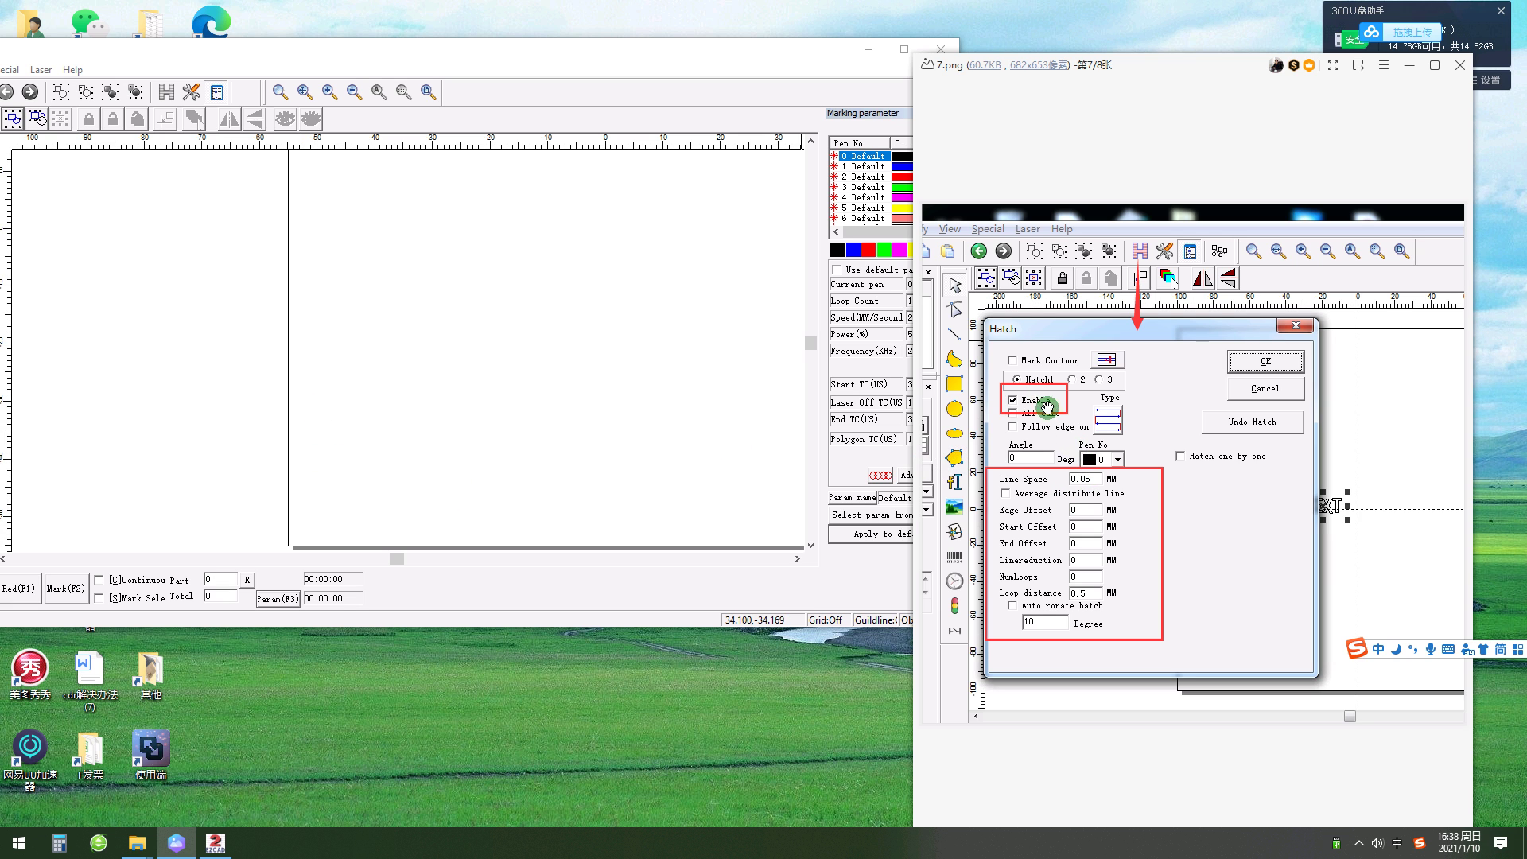
{"action": "left_click_drag", "start_coordinate": [244, 54], "coordinate": [424, 61]}
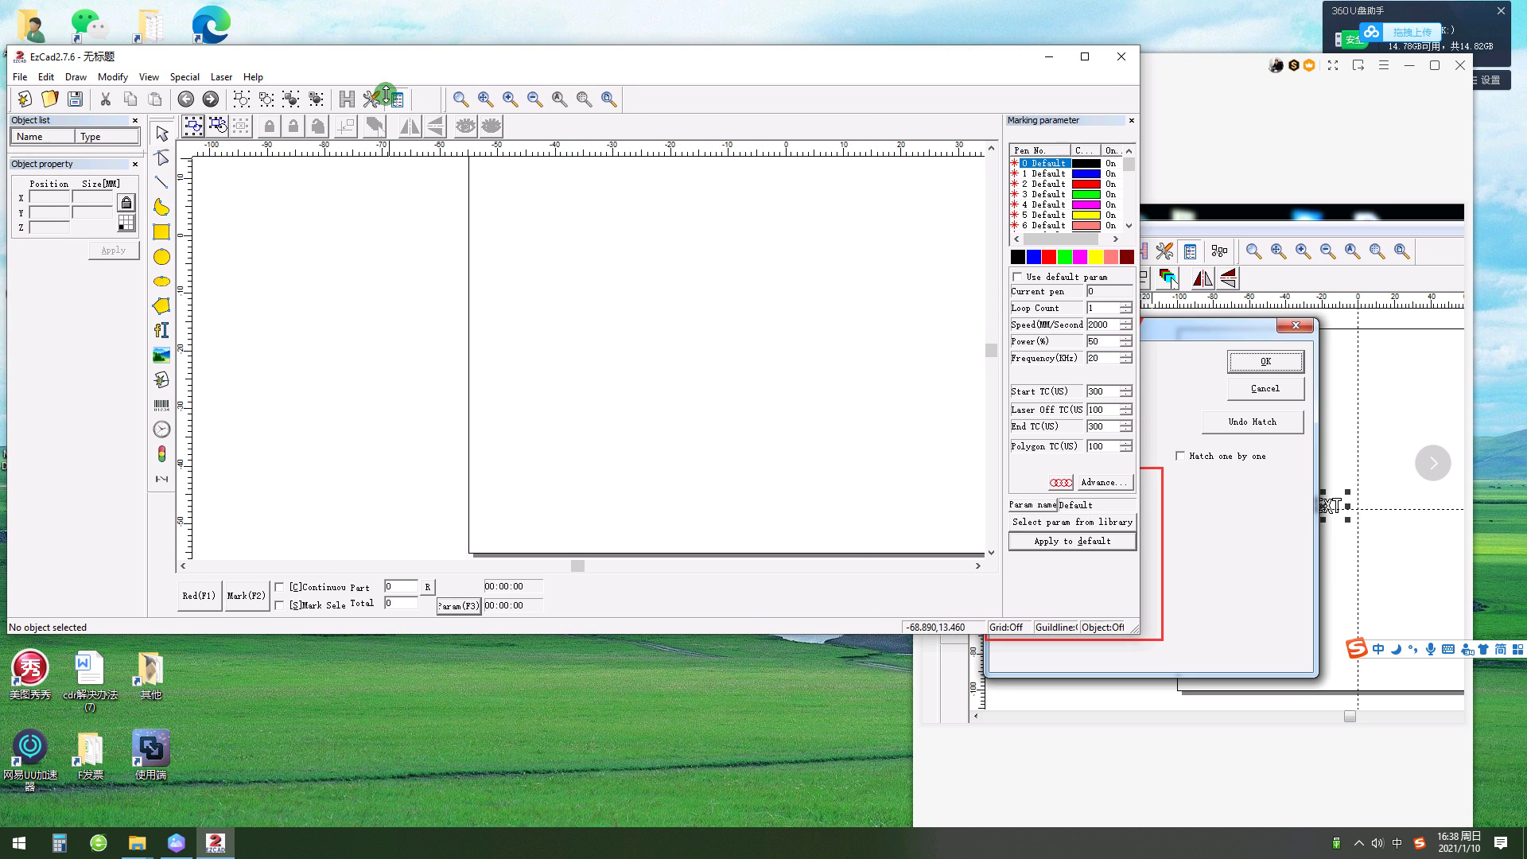
- Place a text object reading TEXT at about X -21.7, Y -17.5 and bring up its Hatch settings alongside parameter screenshot 7
{"action": "left_click", "coordinate": [162, 334]}
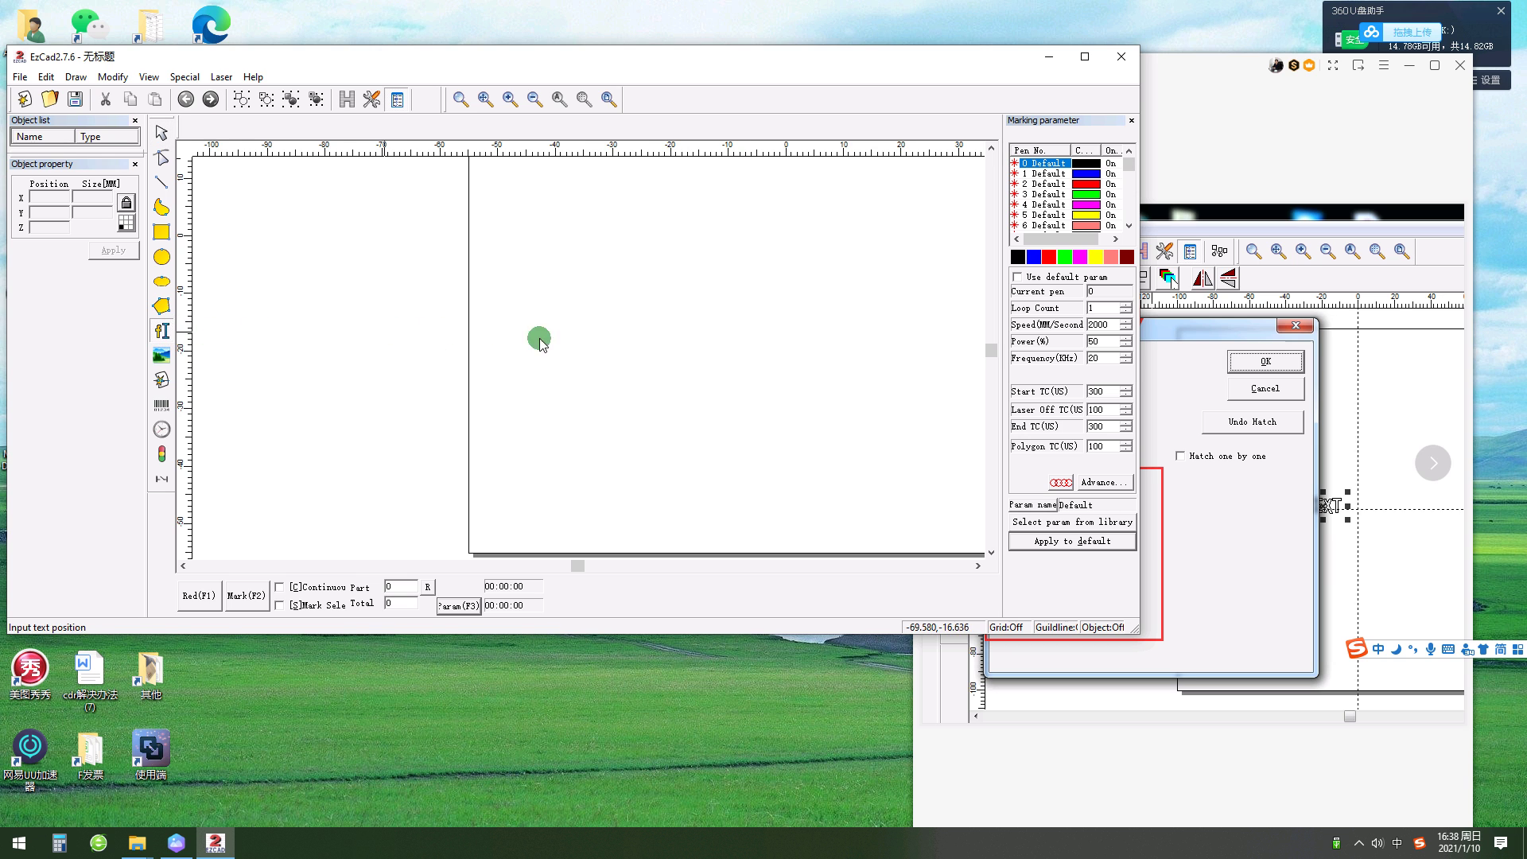
{"action": "left_click", "coordinate": [660, 337]}
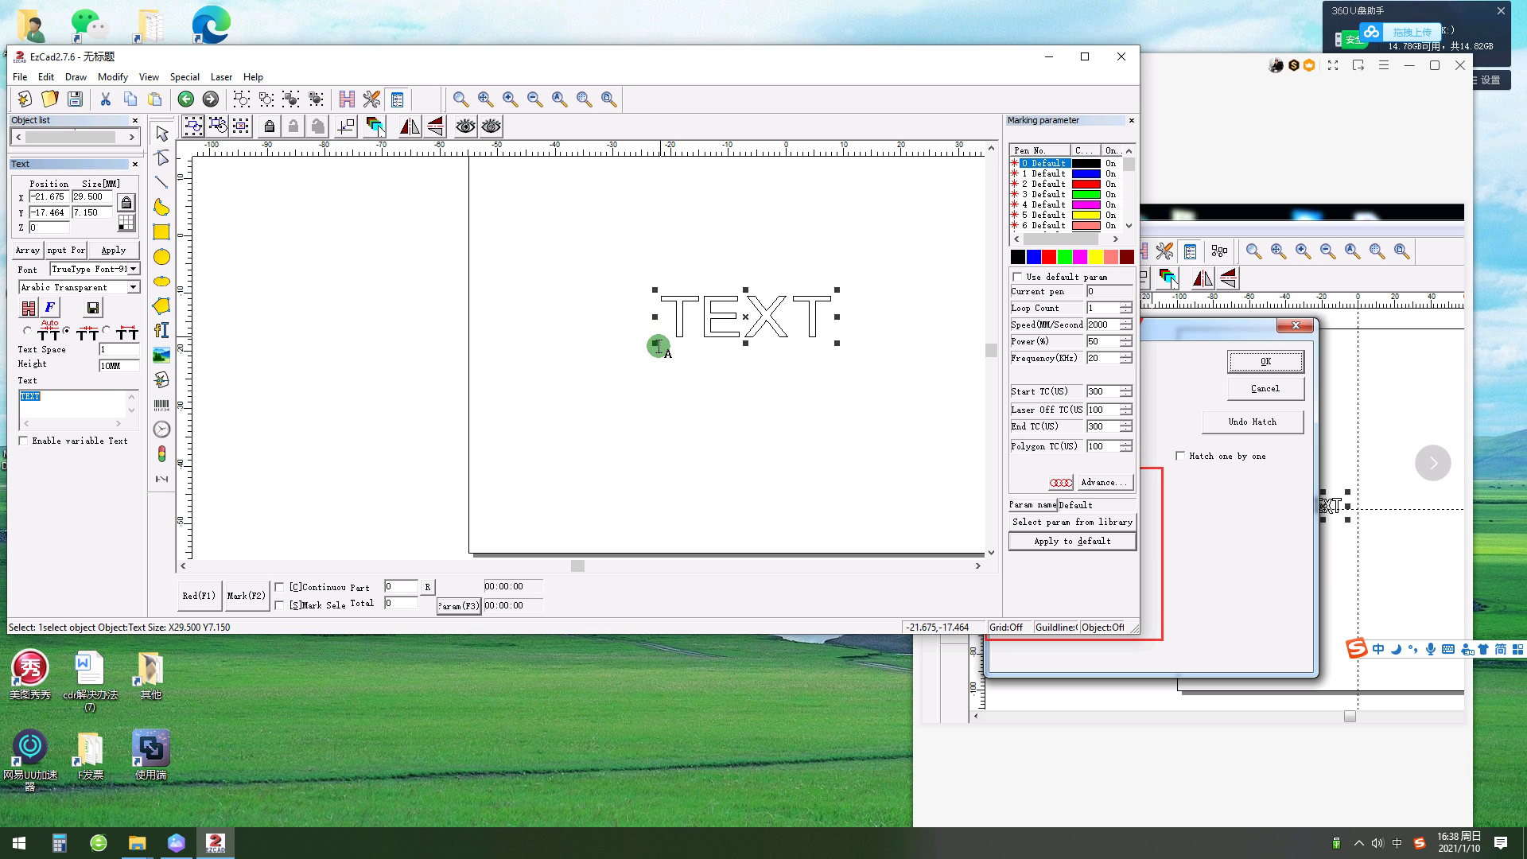
{"action": "left_click", "coordinate": [345, 99]}
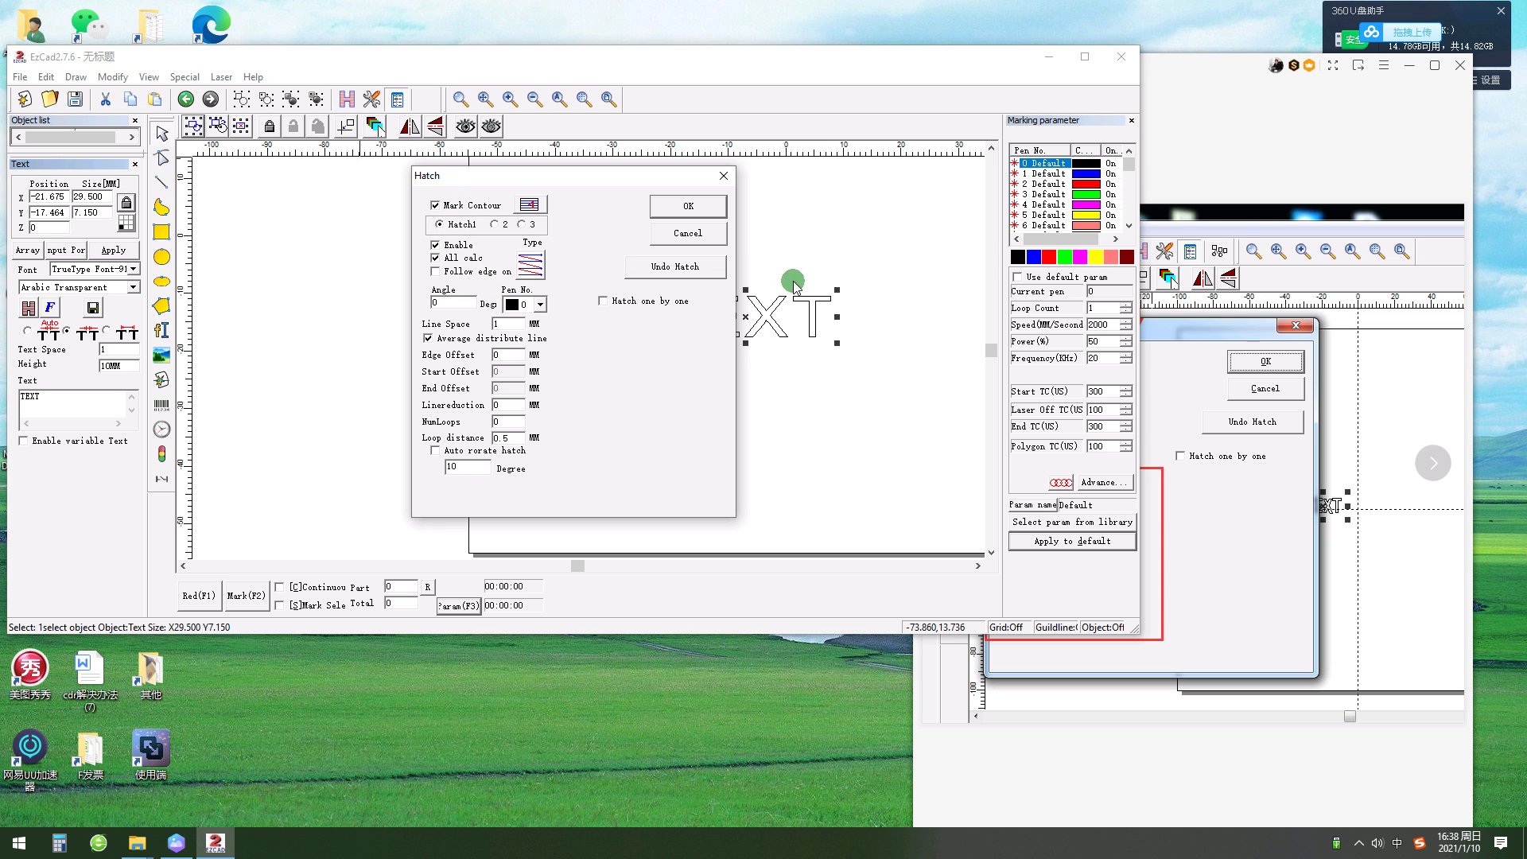
{"action": "left_click", "coordinate": [1433, 463]}
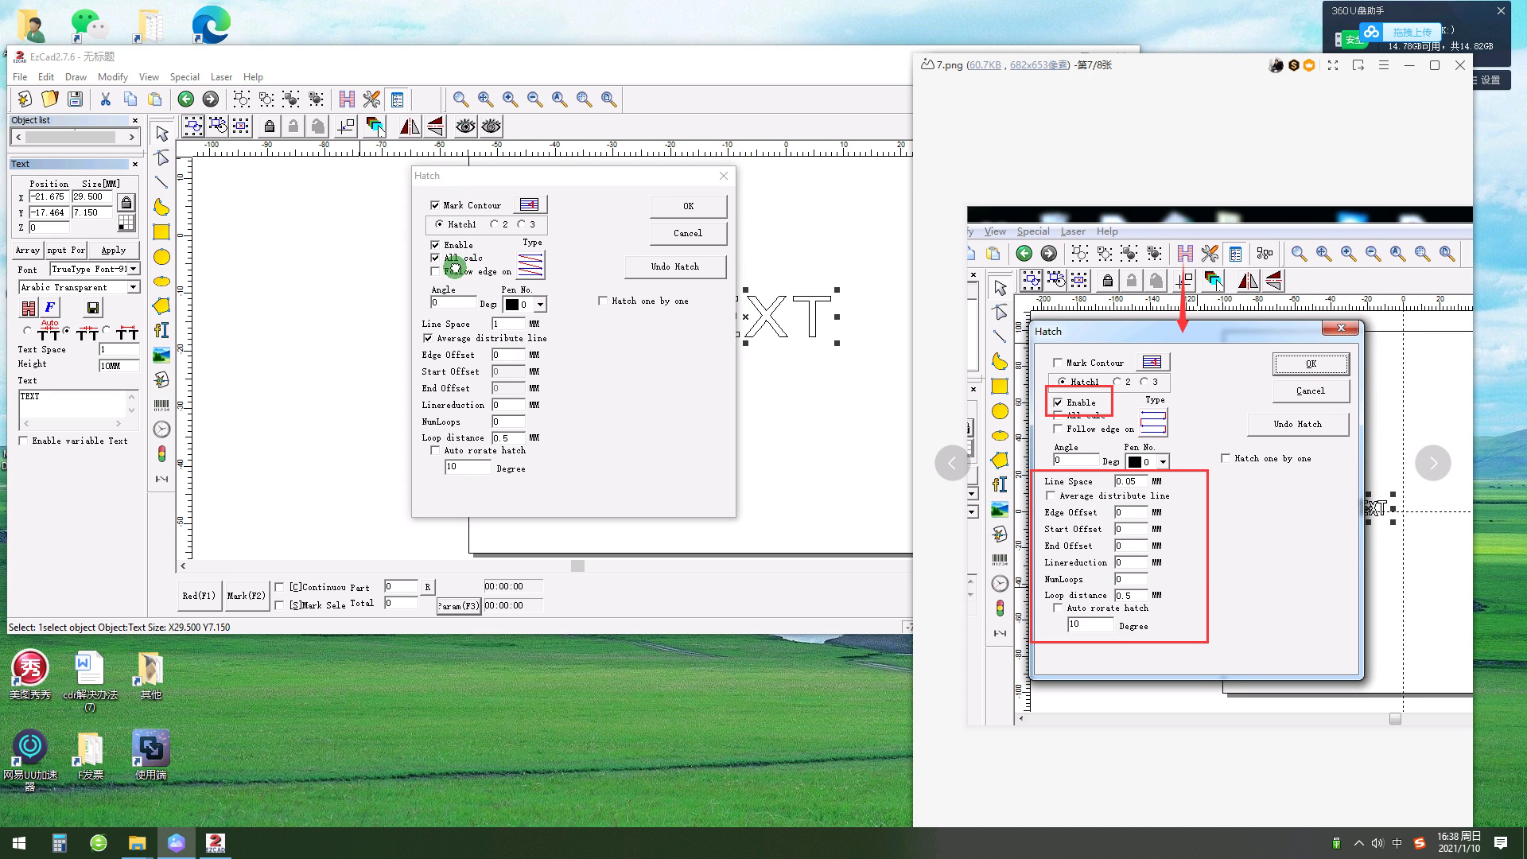
- Following parameter screenshot 7, choose the parallel-line hatch type, disable All calc, Mark Contour and Average distribute line, set Line Space to 0.05 mm and apply
{"action": "left_click", "coordinate": [451, 260]}
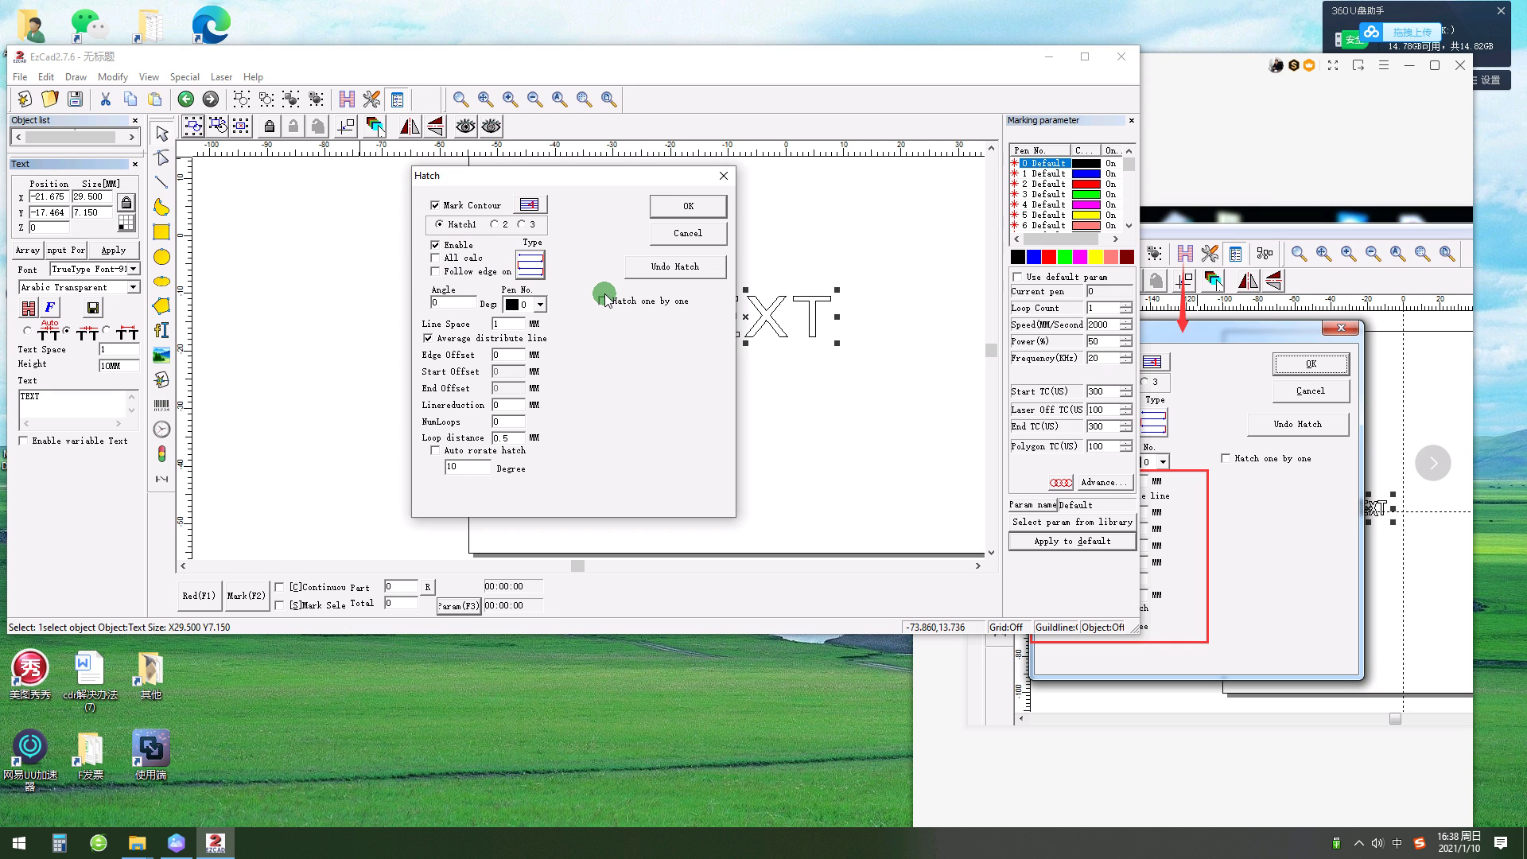
{"action": "left_click_drag", "start_coordinate": [516, 329], "coordinate": [414, 326]}
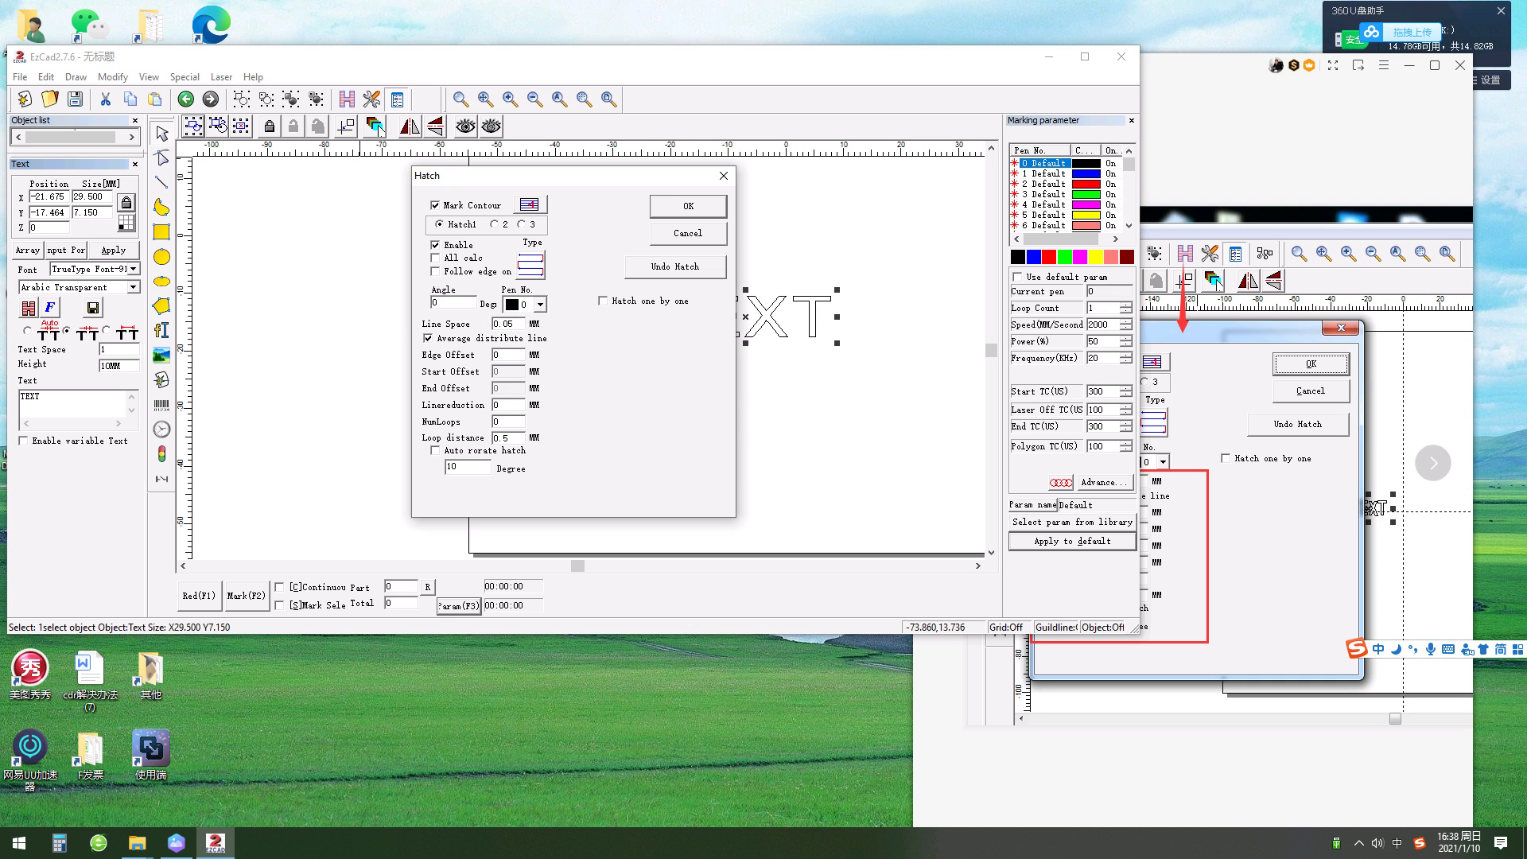
{"action": "left_click", "coordinate": [479, 205]}
{"action": "left_click", "coordinate": [471, 340]}
{"action": "left_click", "coordinate": [1135, 543]}
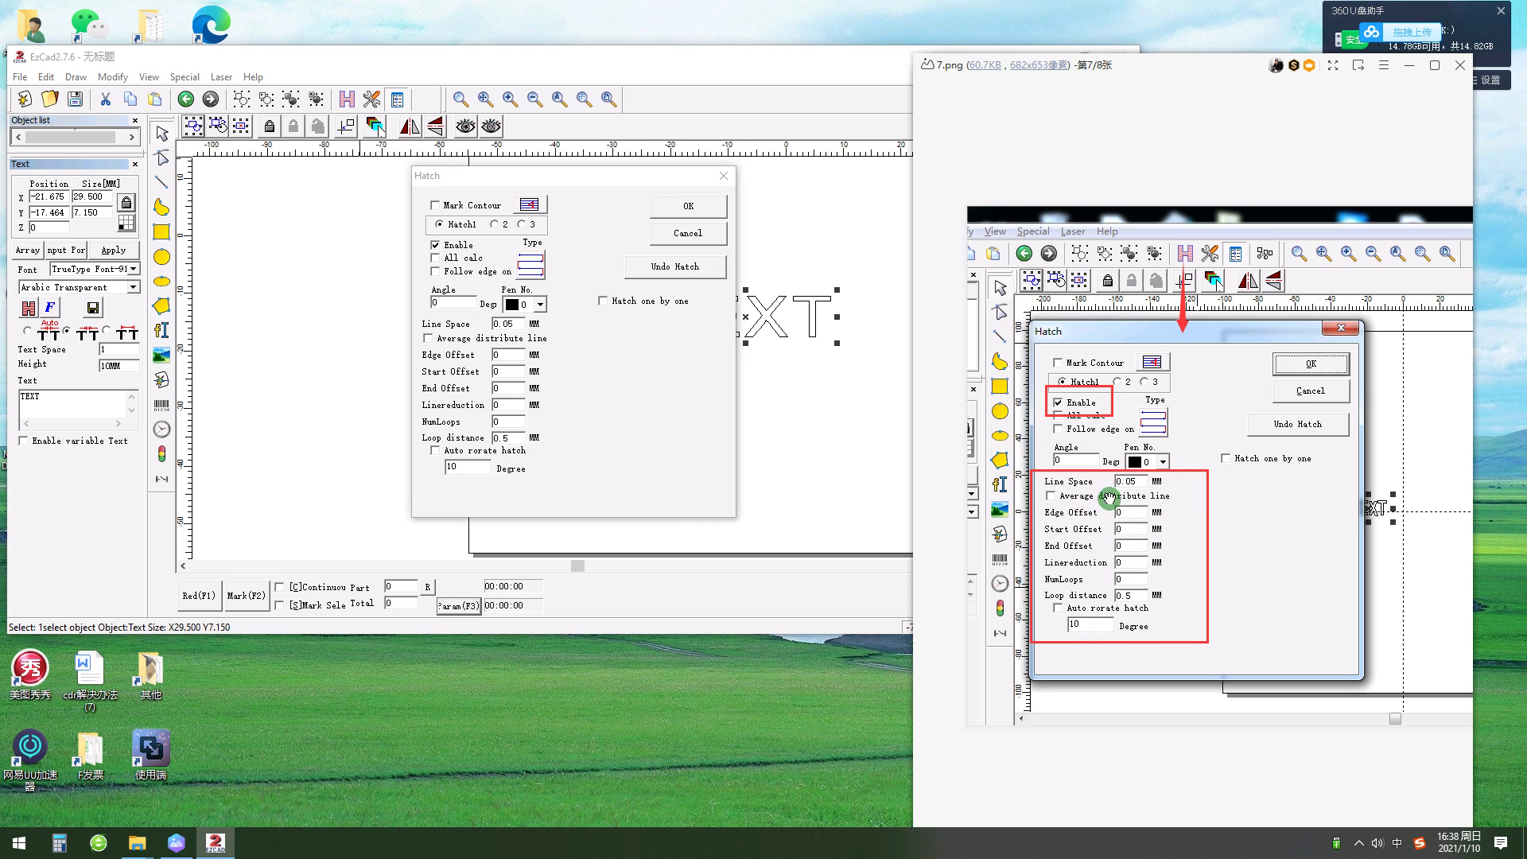
{"action": "left_click", "coordinate": [688, 210]}
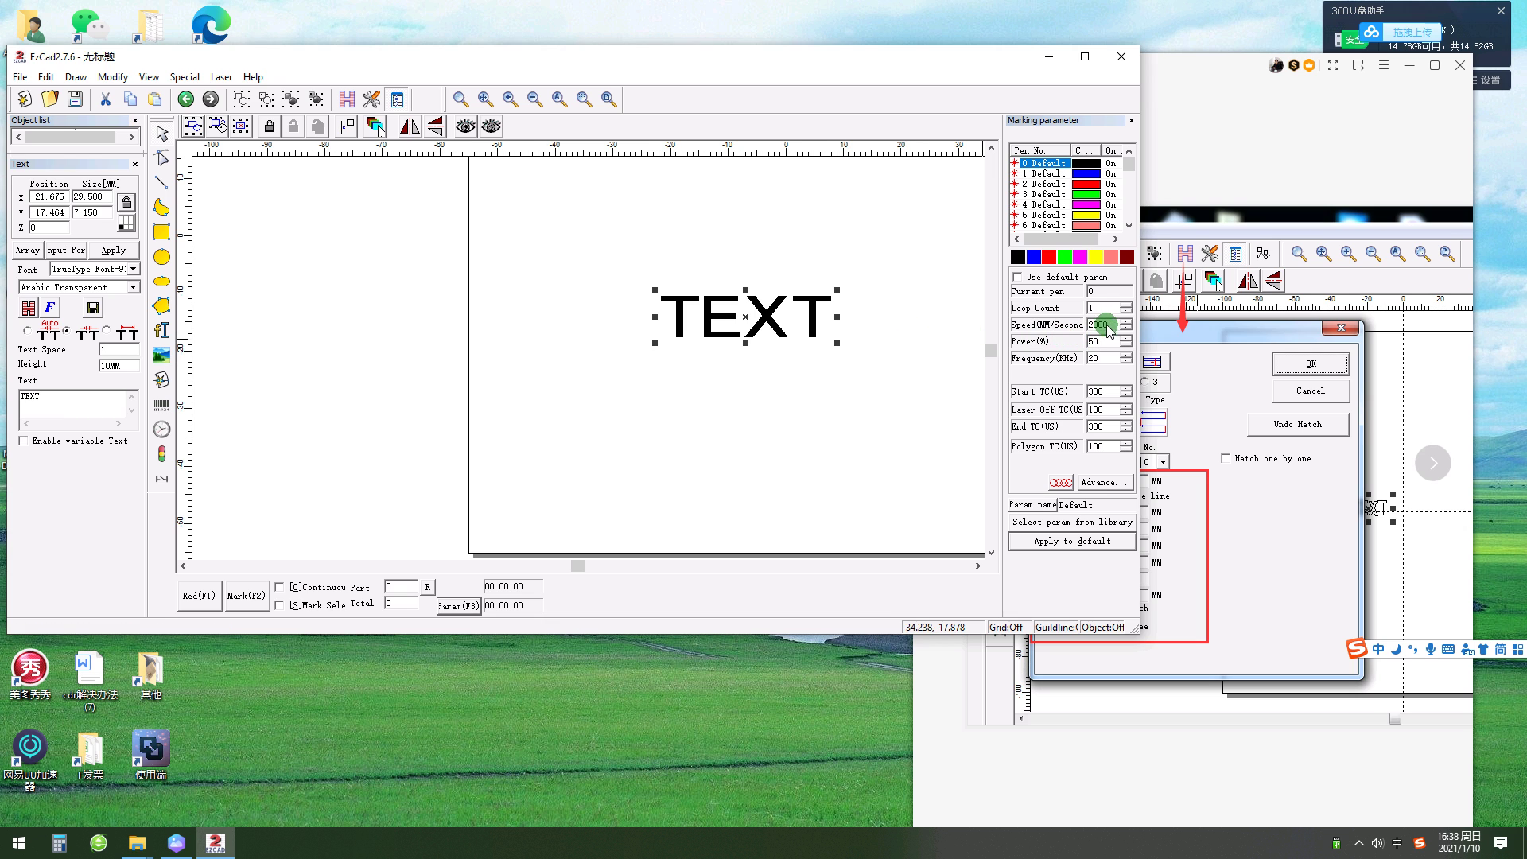
- Run the red light preview on the hatched text, stop it and deselect the text
{"action": "left_click_drag", "start_coordinate": [546, 64], "coordinate": [601, 68]}
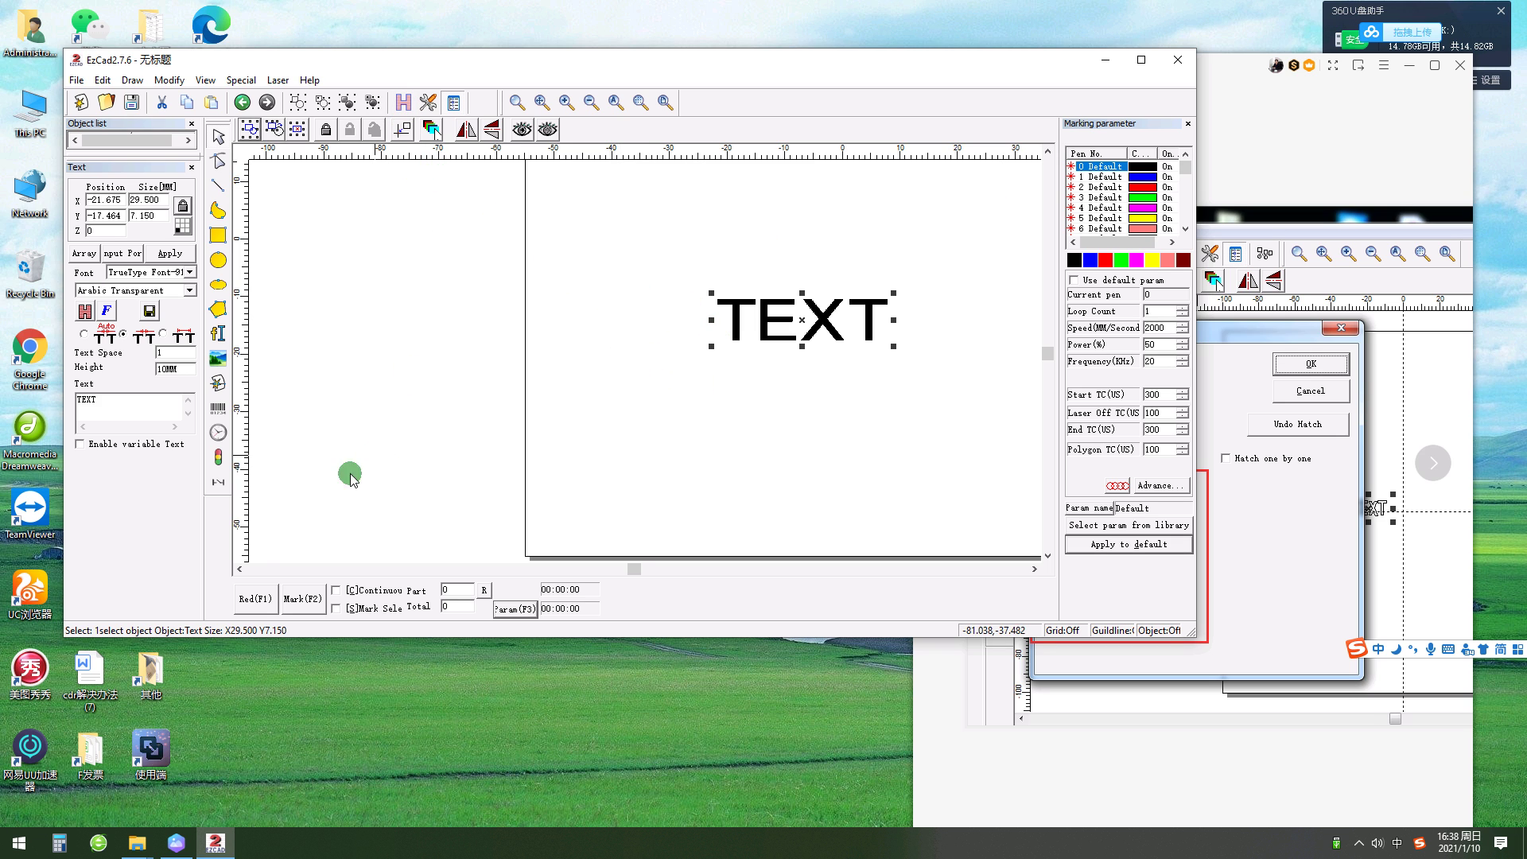
{"action": "left_click", "coordinate": [243, 601]}
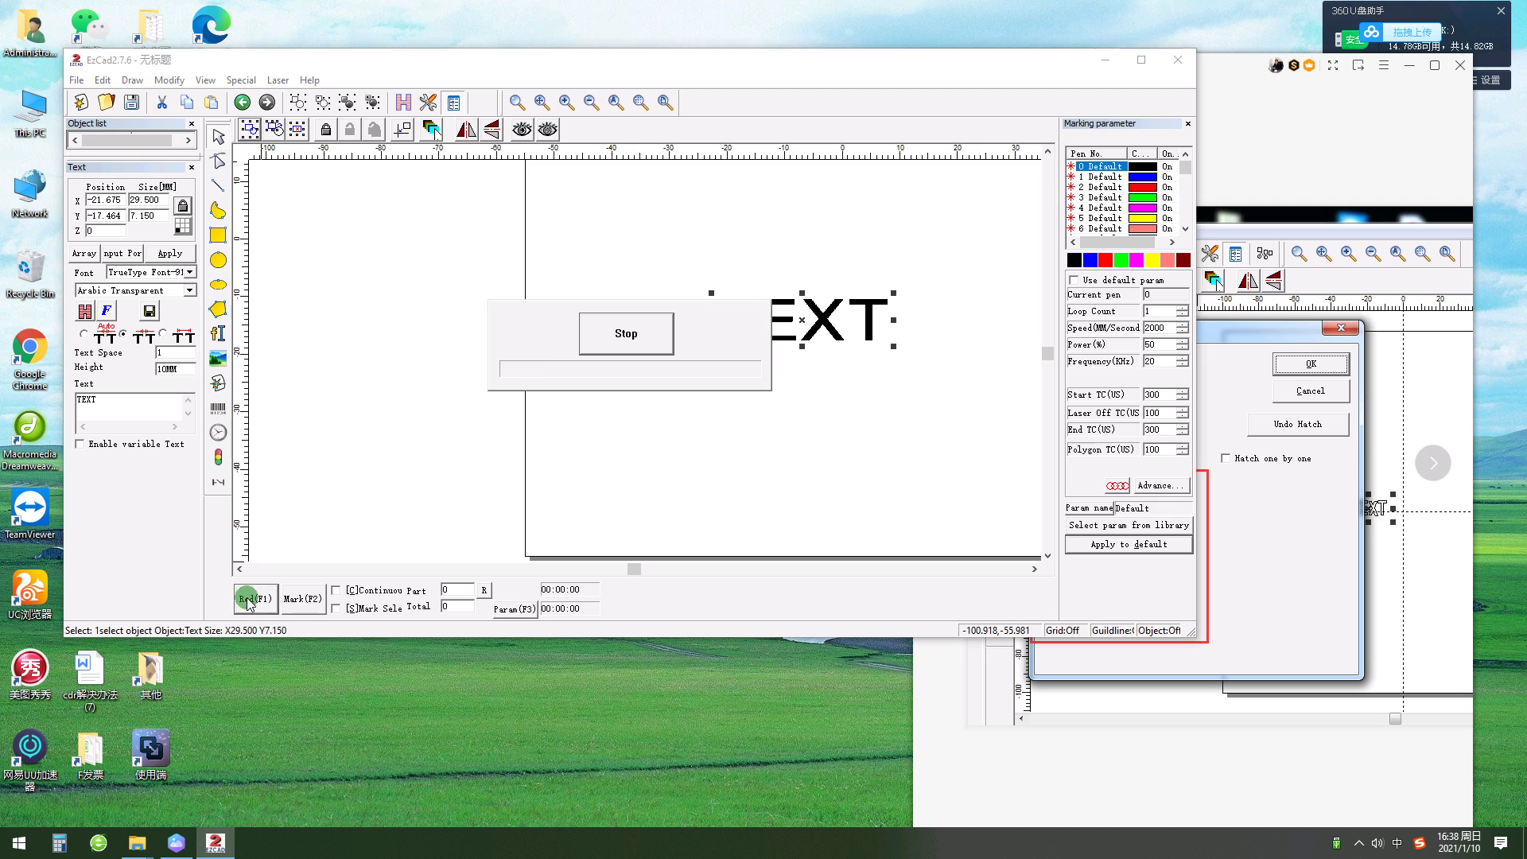
{"action": "left_click", "coordinate": [624, 335]}
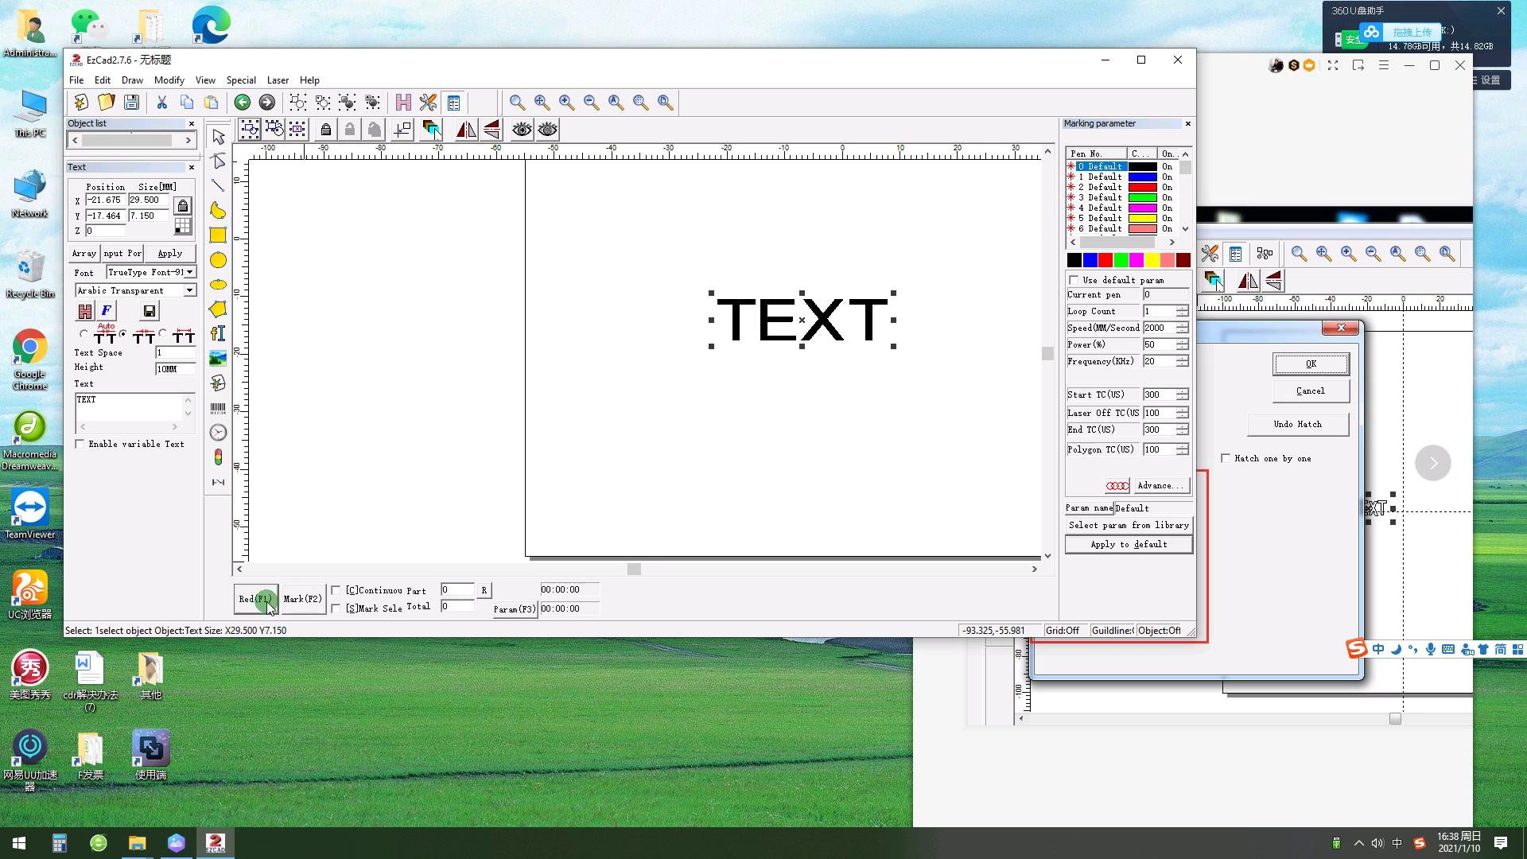
{"action": "left_click", "coordinate": [477, 365]}
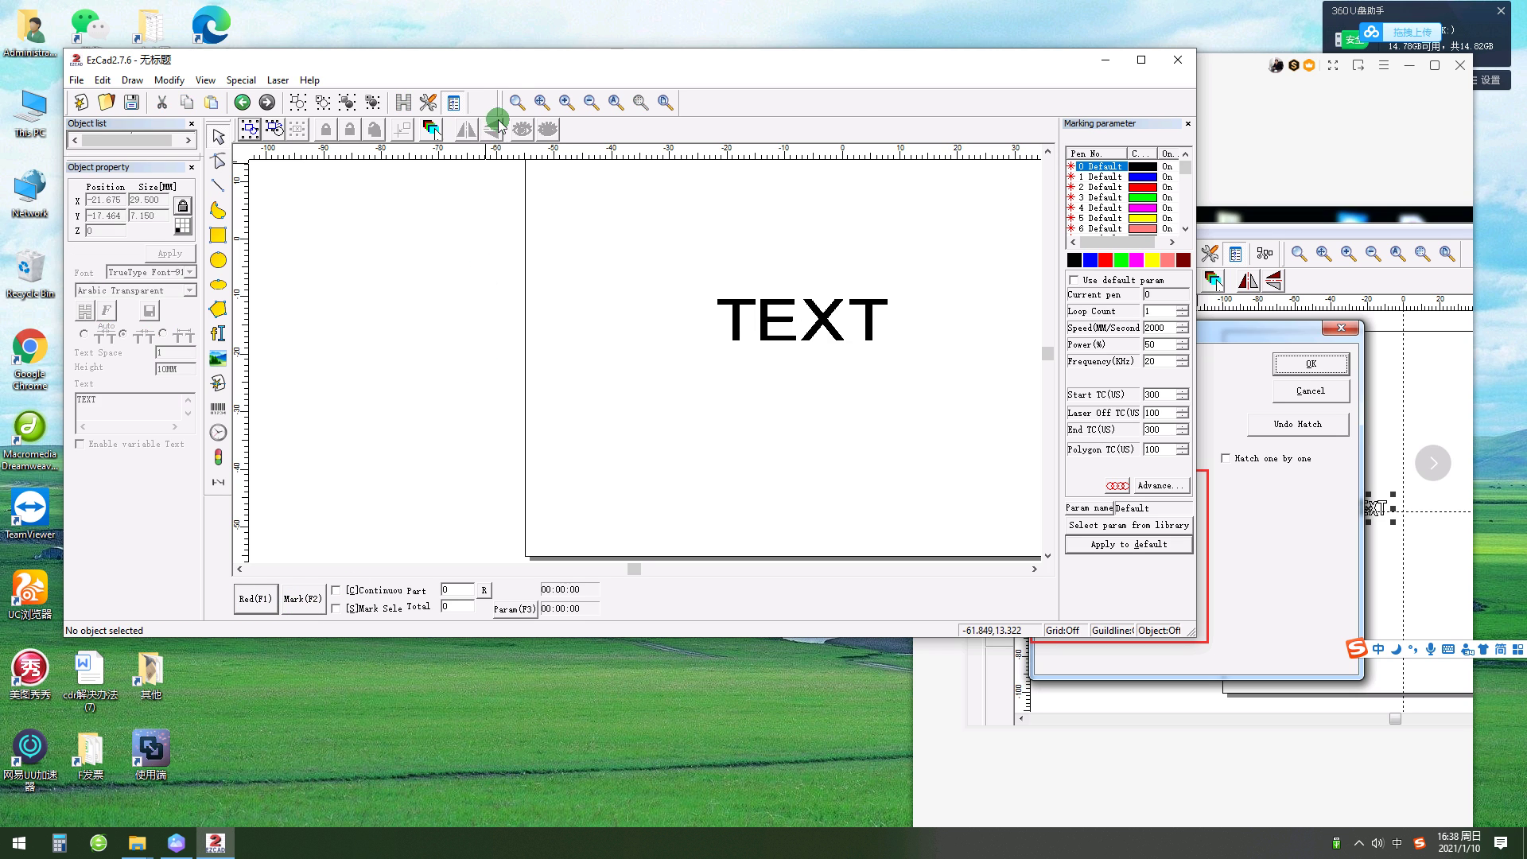
- Maximize the EzCad2 window, put the hatched text at the workspace's center and deselect it
{"action": "double_click", "coordinate": [518, 67]}
{"action": "left_click", "coordinate": [738, 525]}
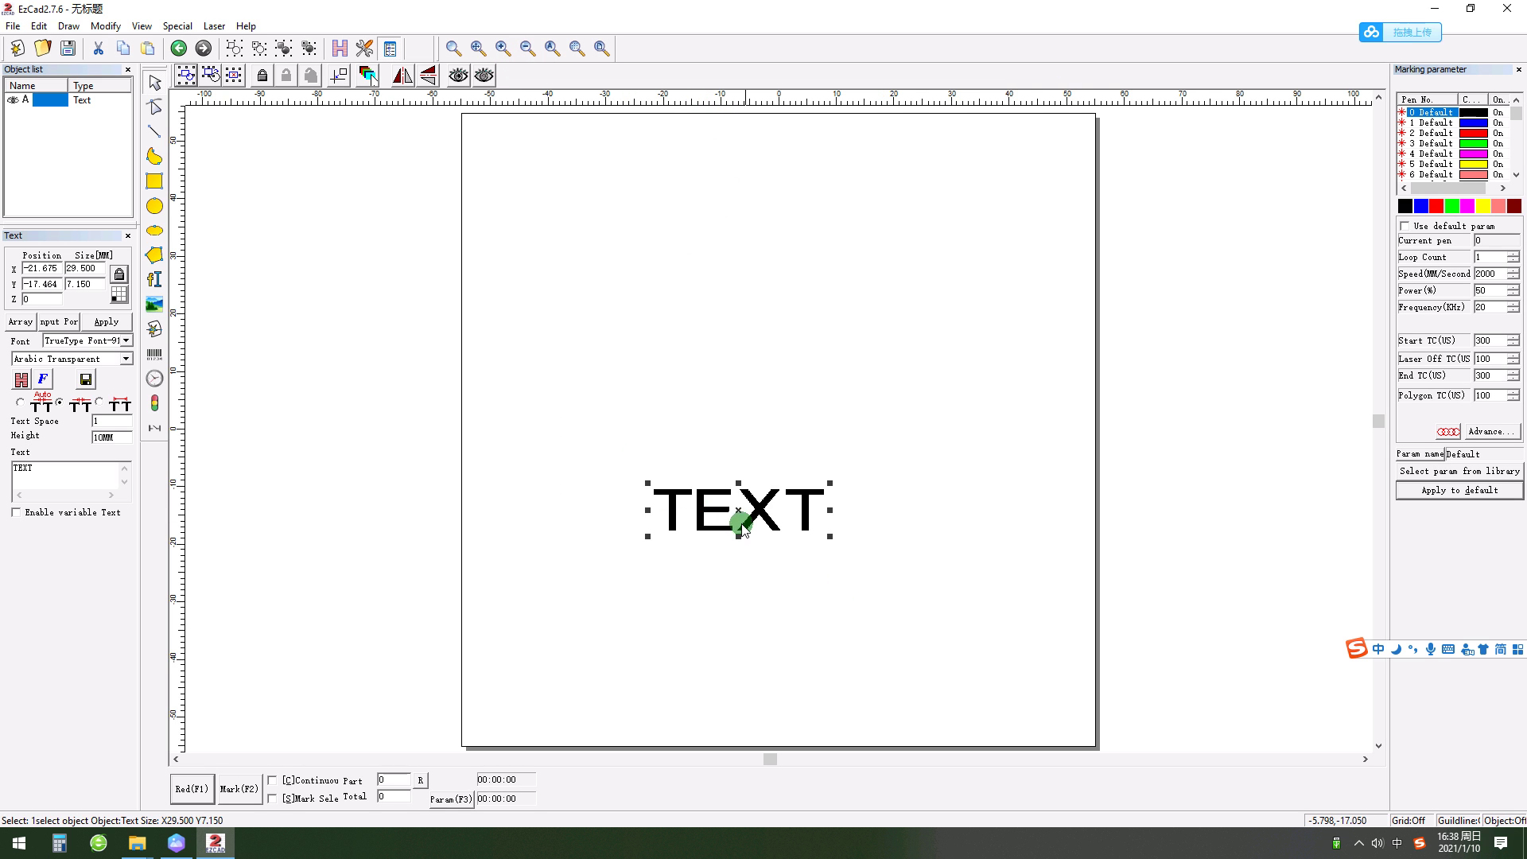
{"action": "left_click_drag", "start_coordinate": [738, 511], "coordinate": [804, 405]}
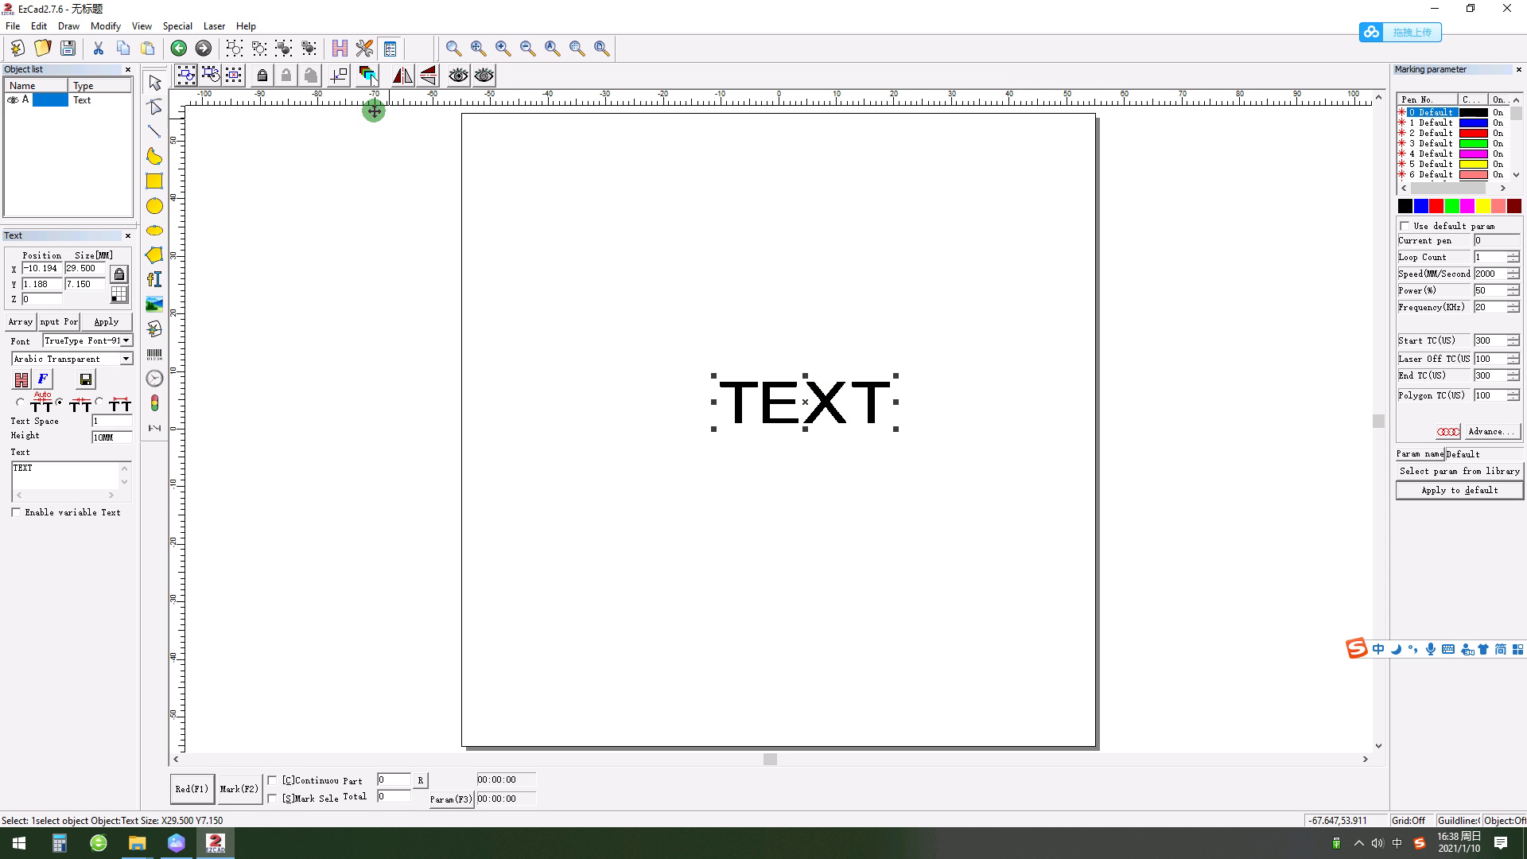
{"action": "left_click", "coordinate": [331, 78]}
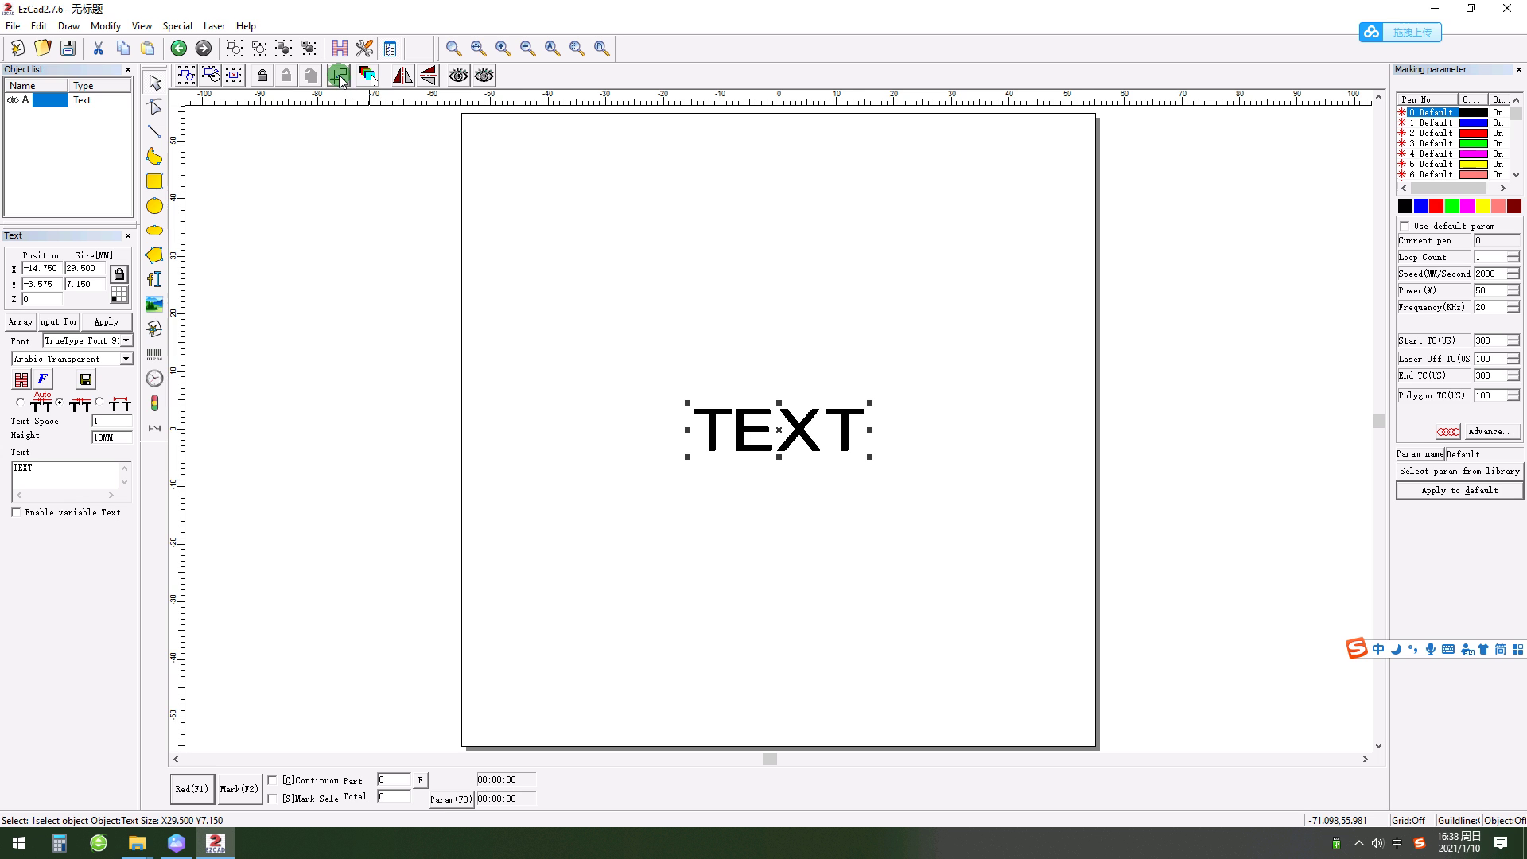
{"action": "left_click", "coordinate": [613, 302]}
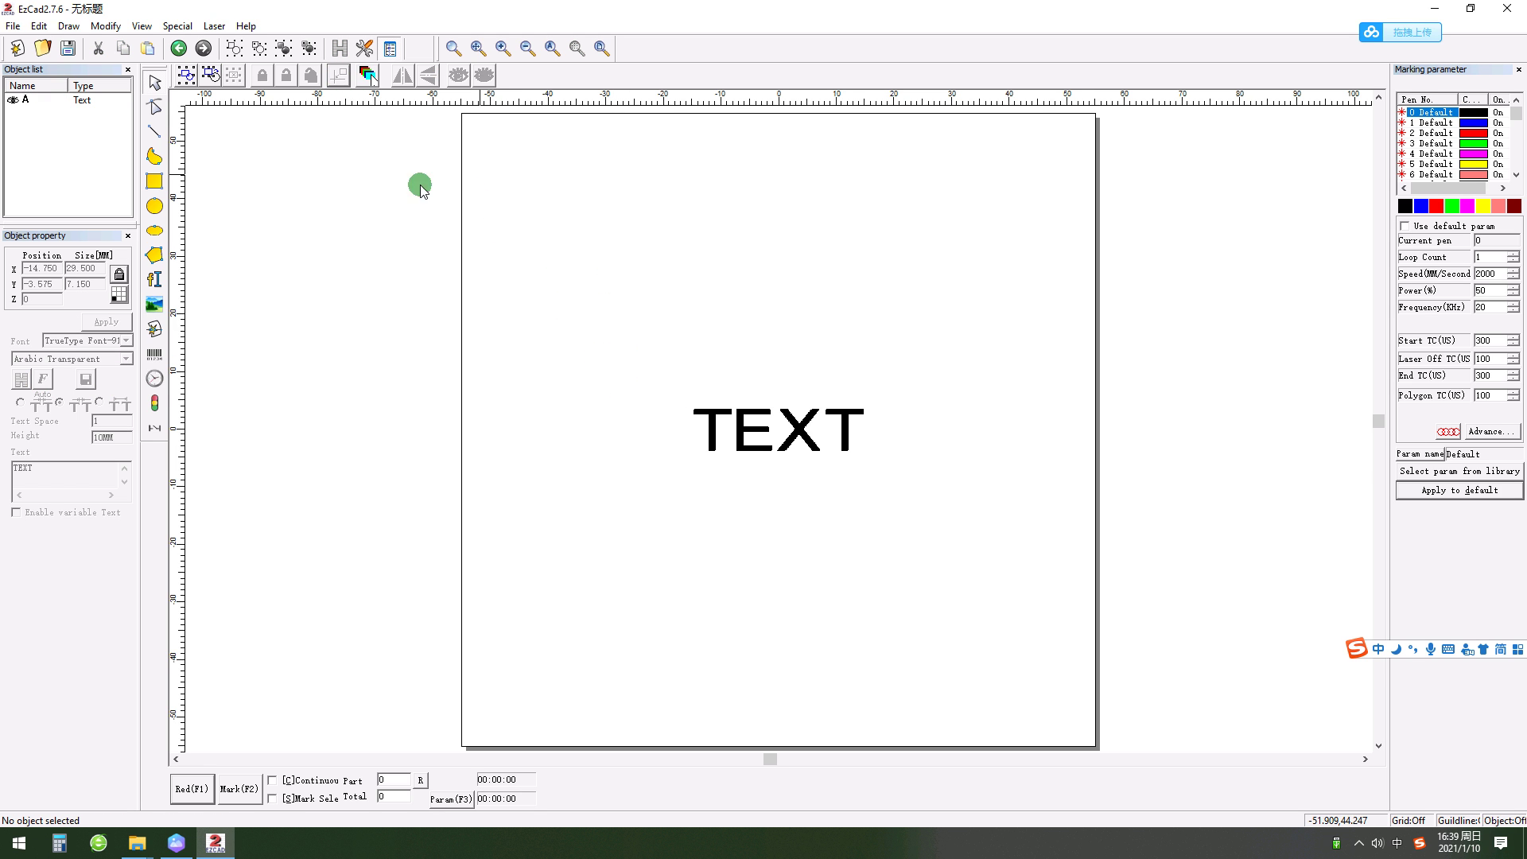